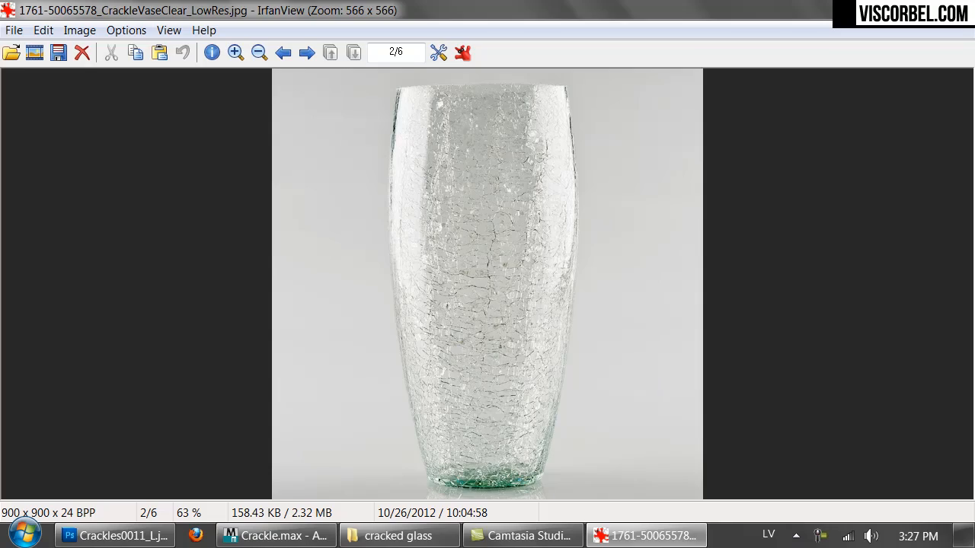
Browse the cracked-glass reference photos, including the shaker set, the clear vase and the orange round vase
double_click(536, 138)
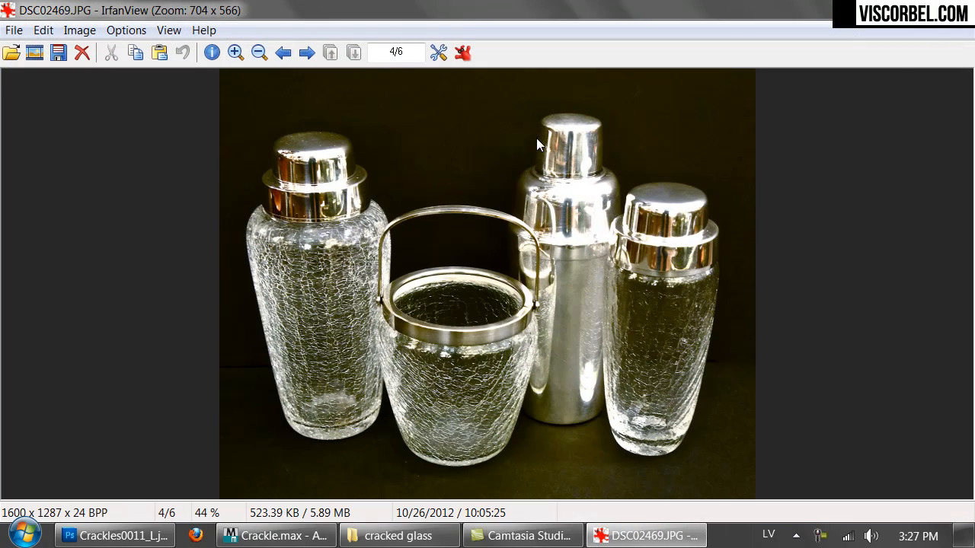
key(alt+Tab)
double_click(715, 153)
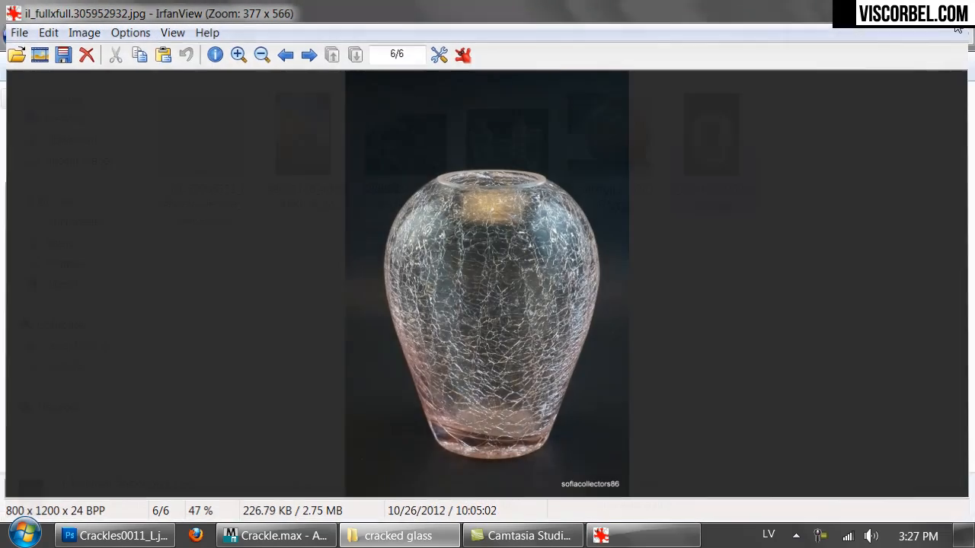
key(alt+Tab)
double_click(647, 177)
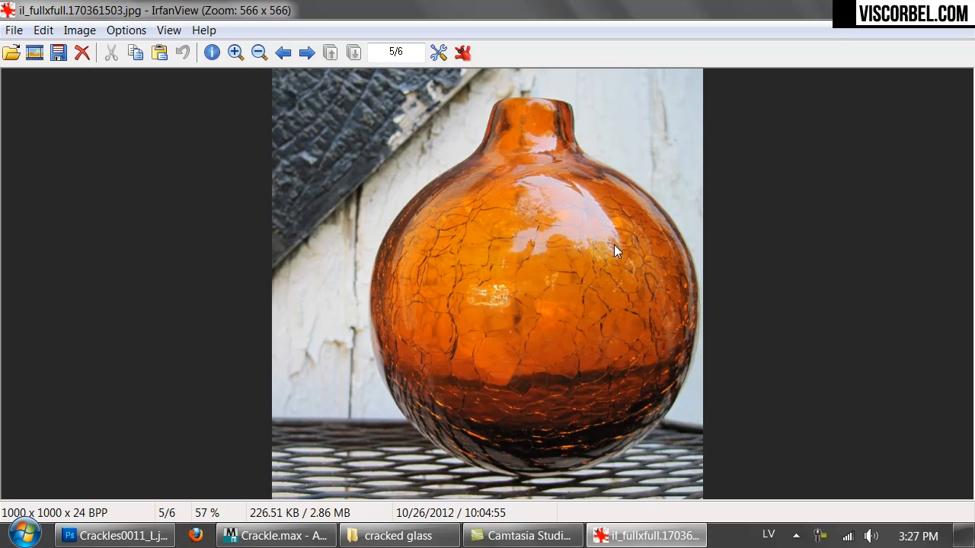
Examine the crack pattern in the orange vase photo up close, then return to a view of the whole vase
click(235, 52)
click(236, 52)
click(235, 51)
click(235, 52)
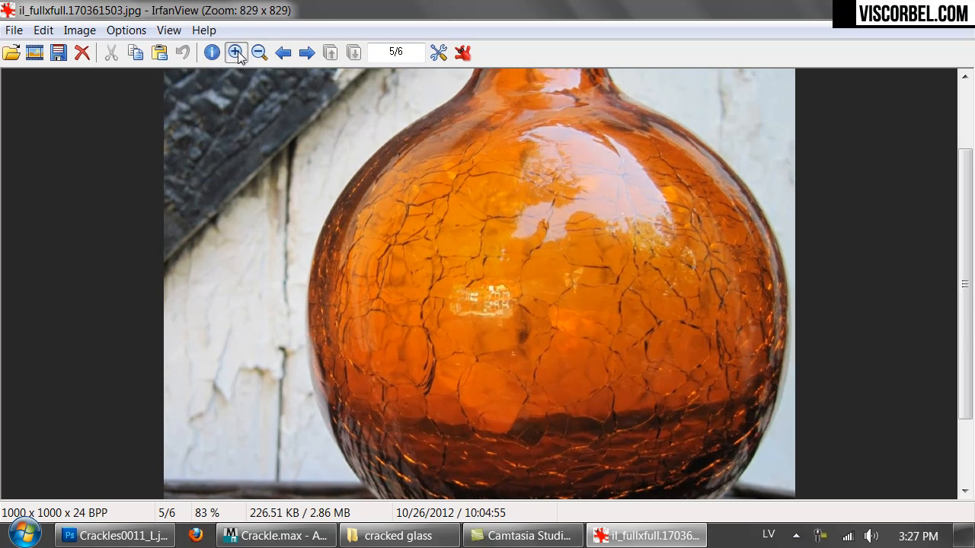
click(235, 52)
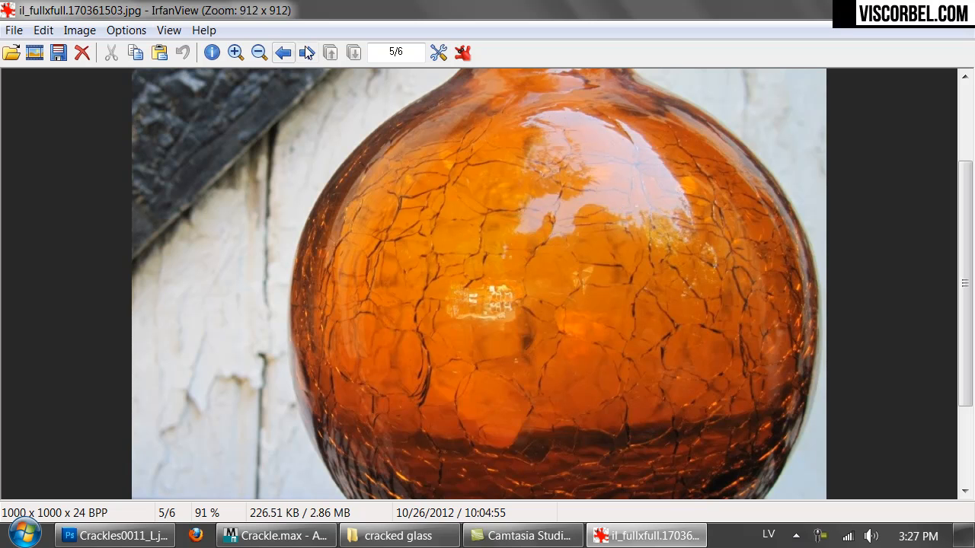
click(259, 52)
click(259, 52)
click(259, 52)
click(259, 52)
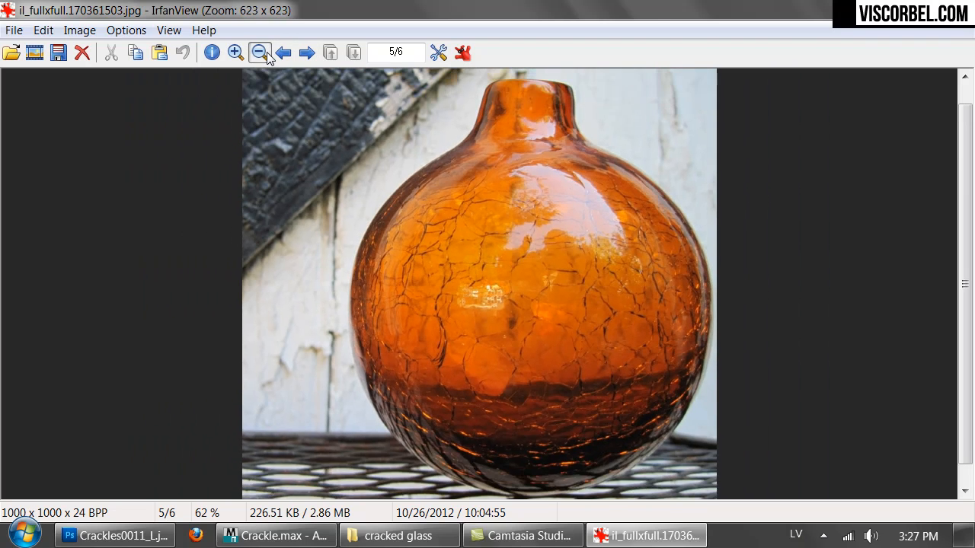
click(259, 52)
click(259, 51)
Switch to 3ds Max and create a new VRayMtl material in the first sample slot of the Material Editor
click(274, 537)
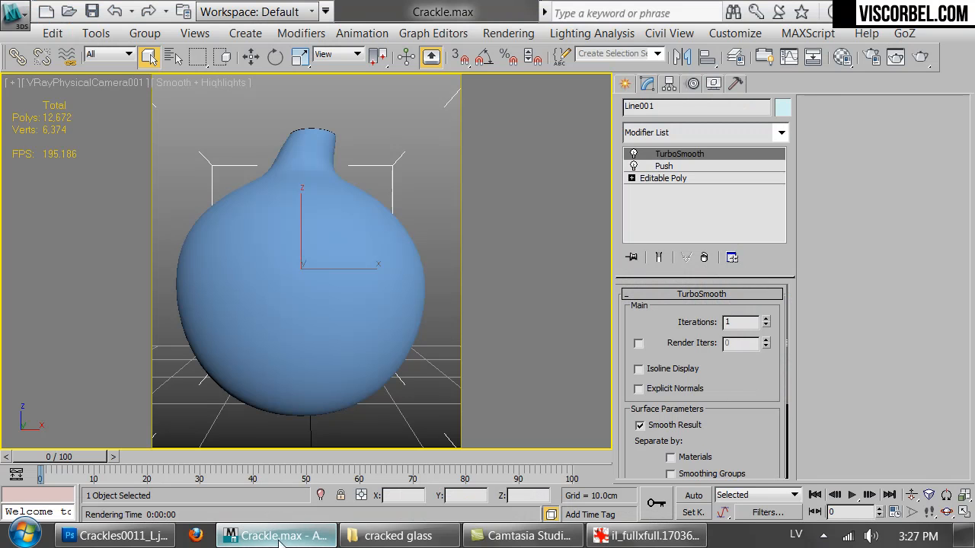
key(m)
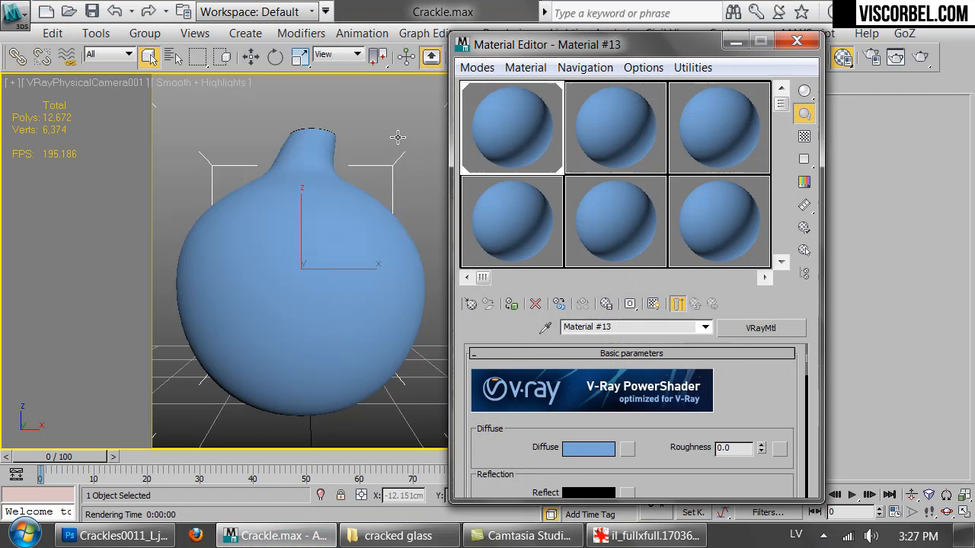
click(470, 304)
click(287, 473)
double_click(287, 474)
click(393, 133)
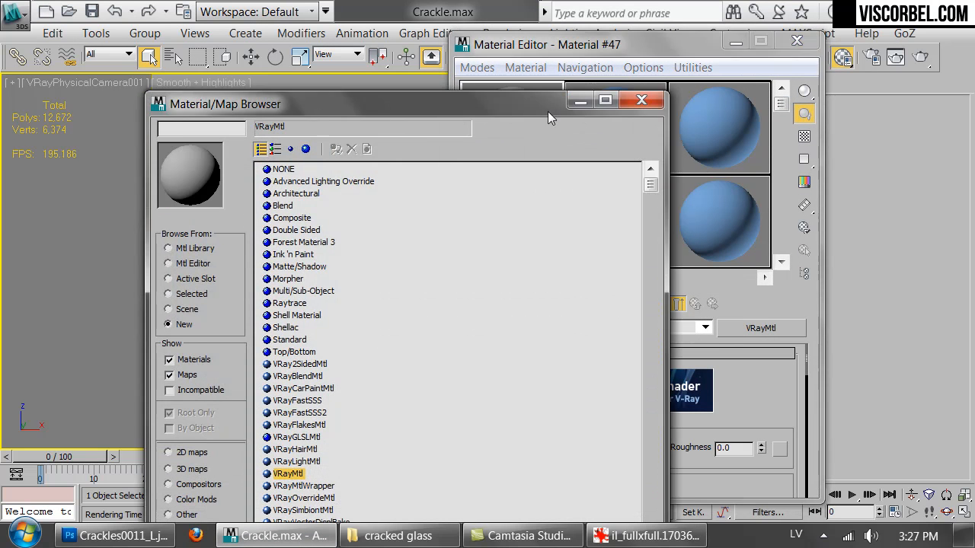
click(648, 103)
Set the material's diffuse colour to near-black with a value of 1, checking the orange vase photo for reference
click(598, 447)
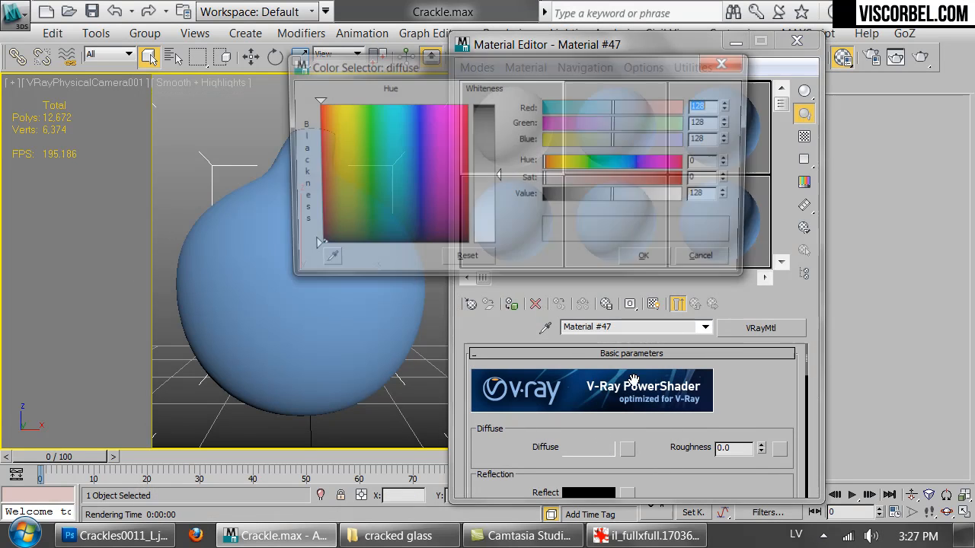
right_click(731, 197)
key(alt+Tab)
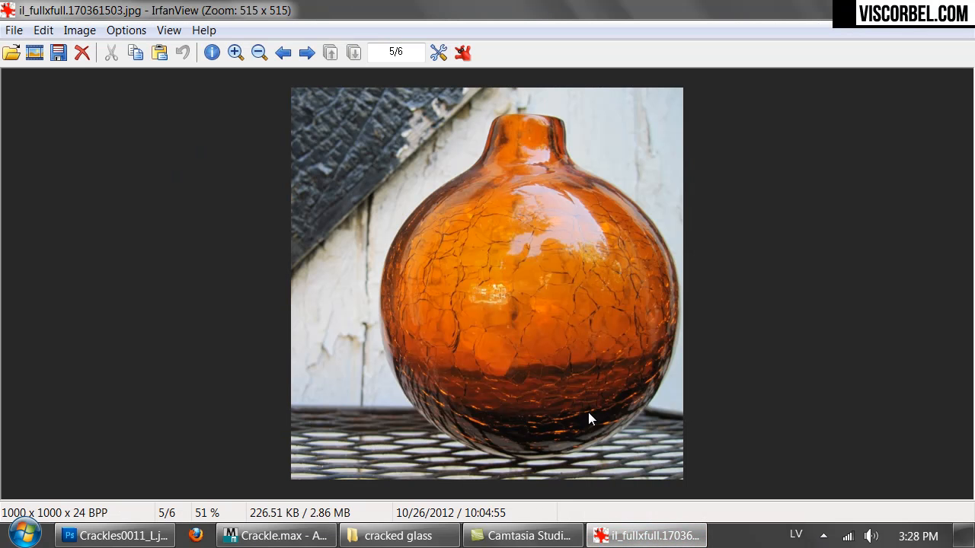
key(alt+Tab)
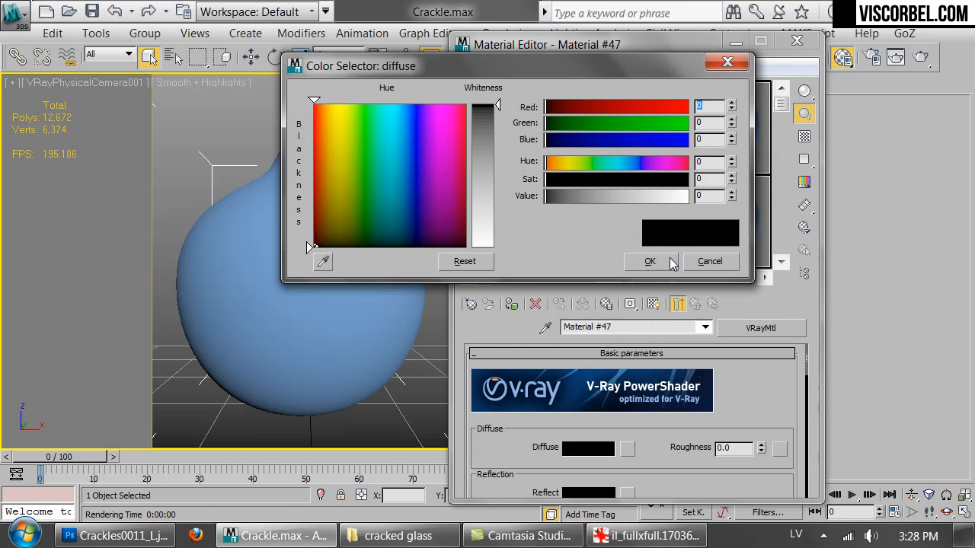
click(732, 193)
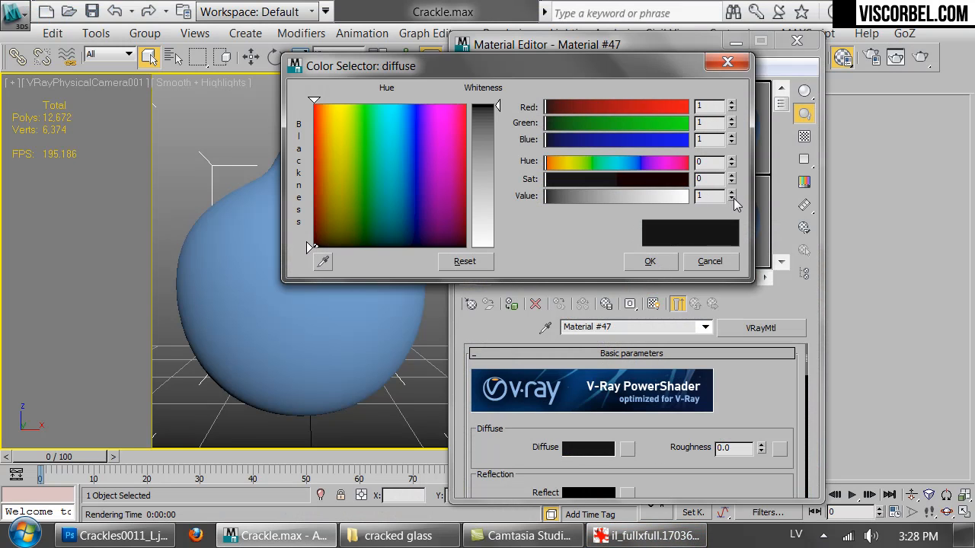
click(650, 261)
Give the material a bright, saturated orange reflection colour based on the orange vase photo
scroll(667, 461, down, 2)
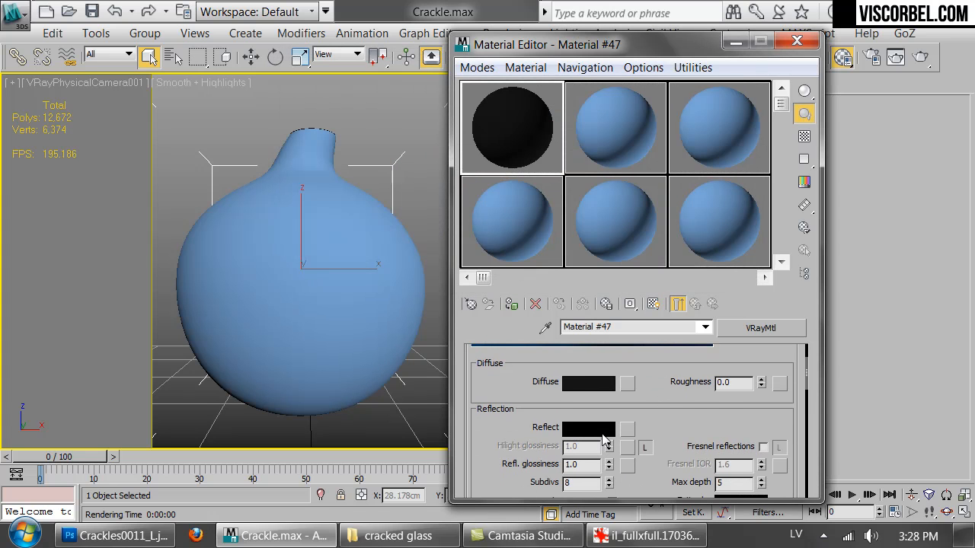
click(621, 536)
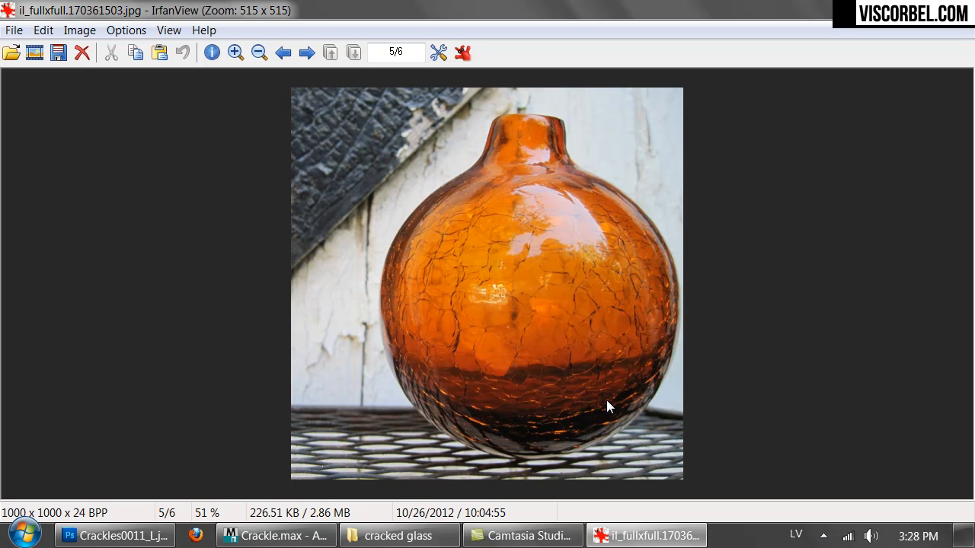
click(276, 536)
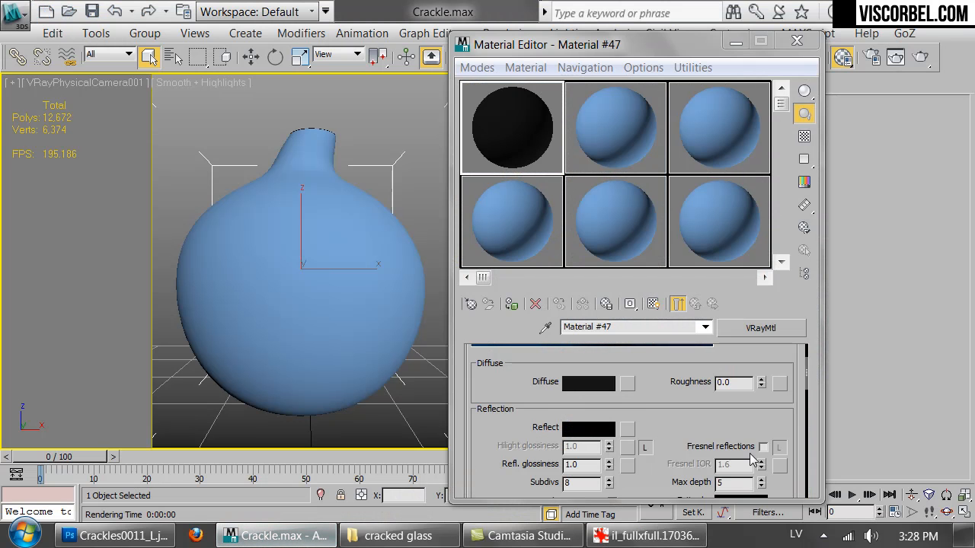
click(588, 428)
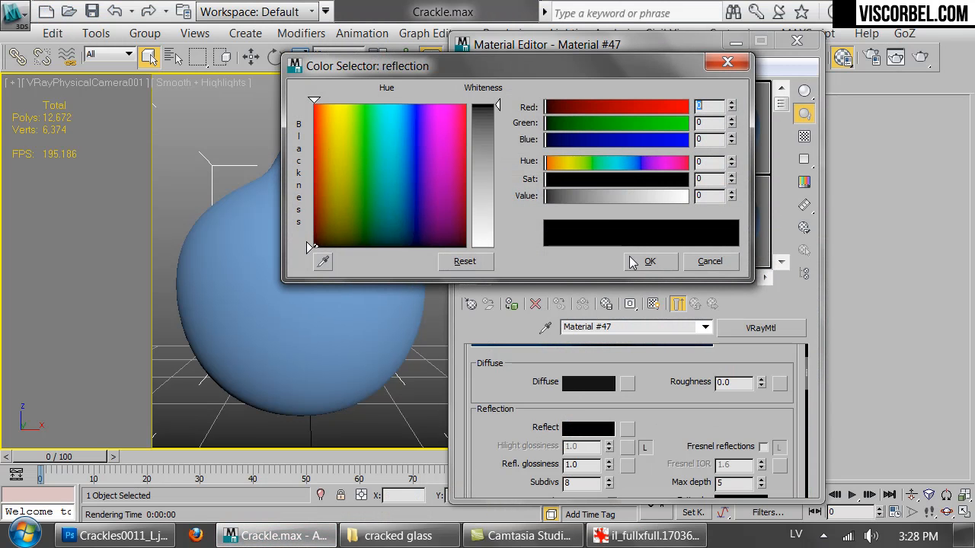
drag(655, 179, 696, 185)
click(653, 262)
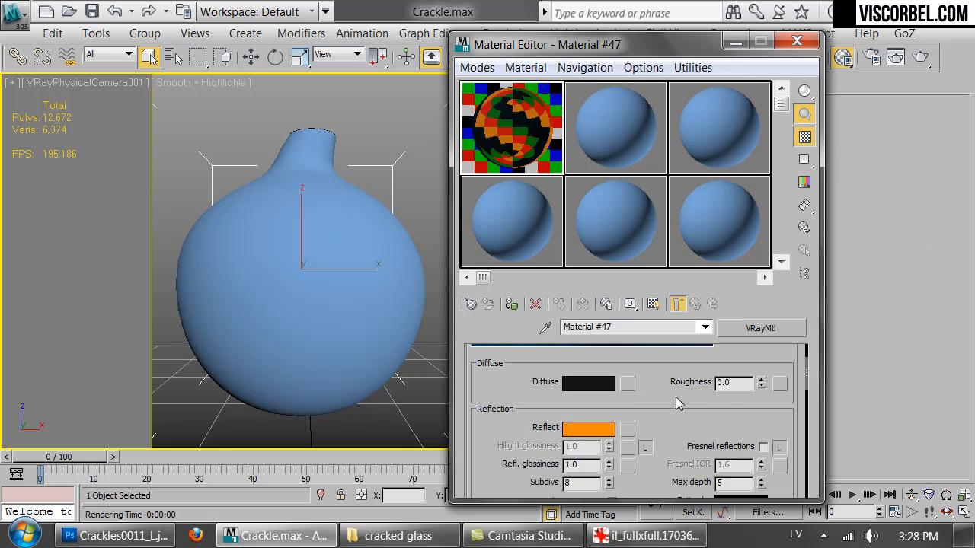
Enable Fresnel reflections and unlock the Fresnel IOR, setting it to 2.9
click(763, 447)
scroll(678, 431, down, 1)
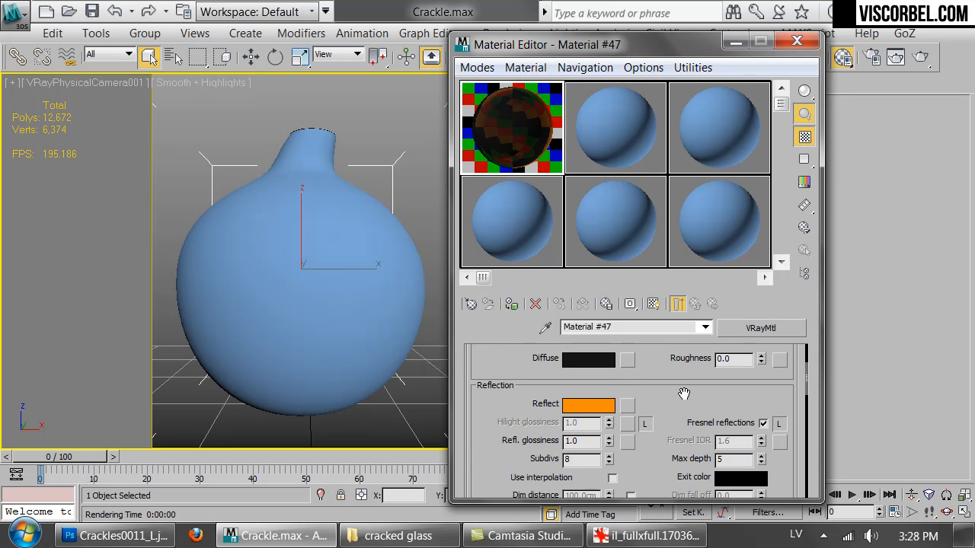
click(778, 429)
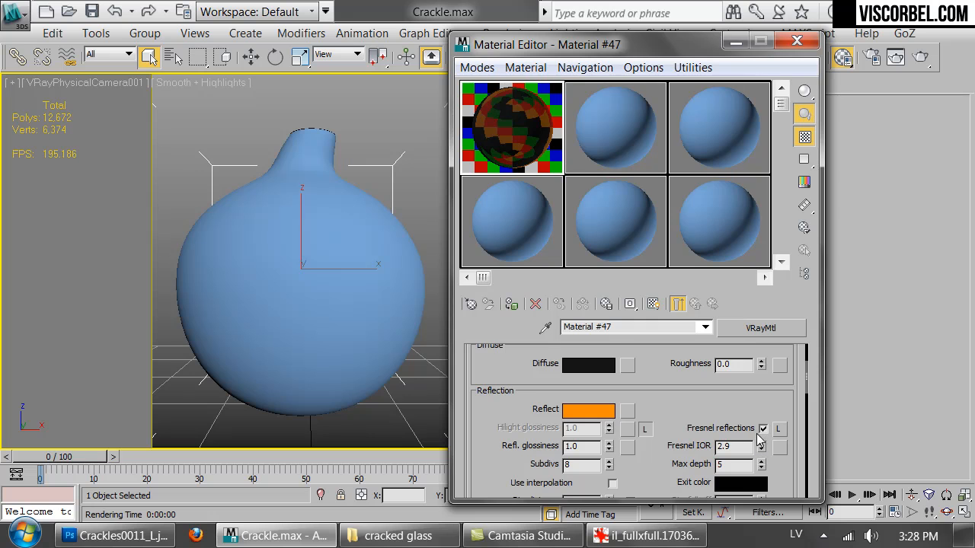
Set the reflection glossiness to 0.67 and inspect the enlarged material sample
scroll(698, 457, down, 2)
drag(608, 415, 614, 438)
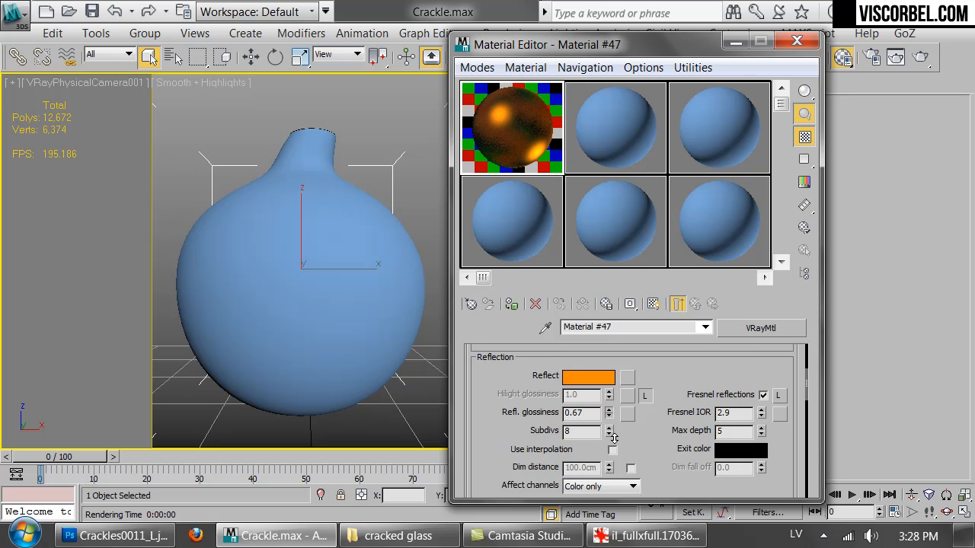
double_click(495, 102)
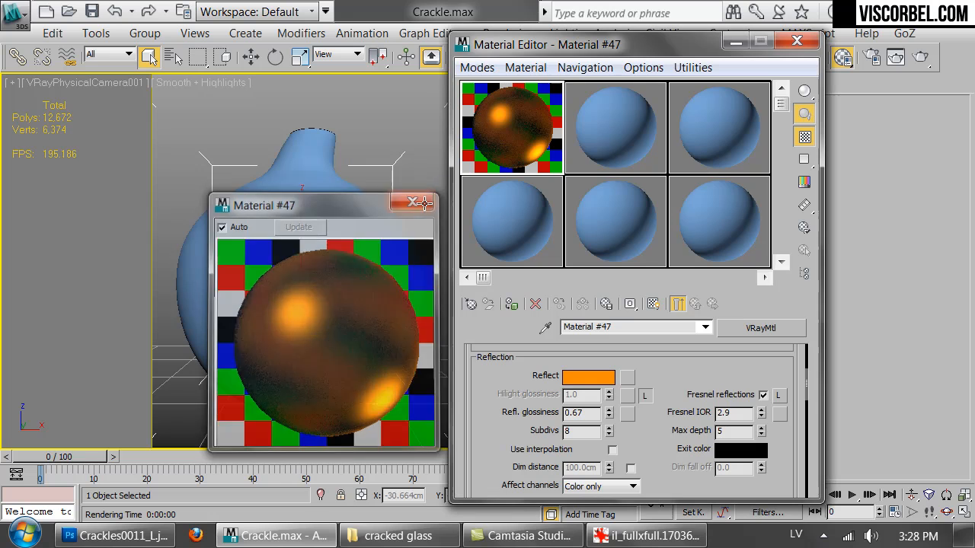
click(414, 199)
Set the material's refraction colour to near-white with a value of 242
drag(670, 458, 668, 290)
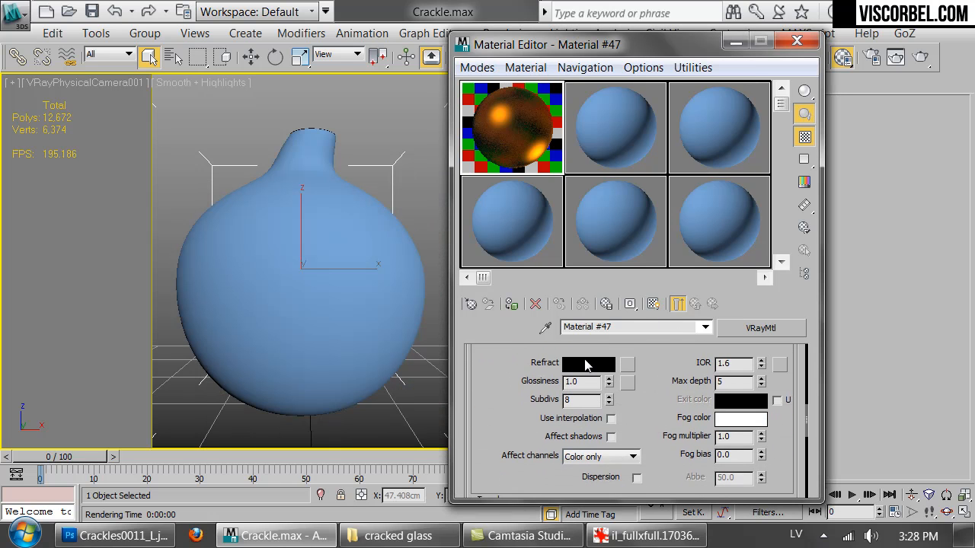
click(588, 363)
drag(547, 195, 677, 197)
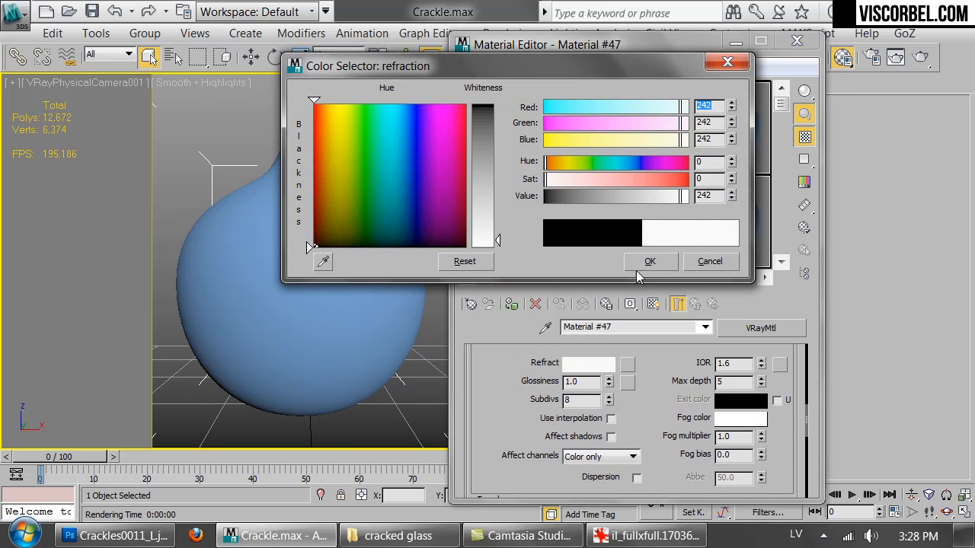
click(650, 262)
click(565, 366)
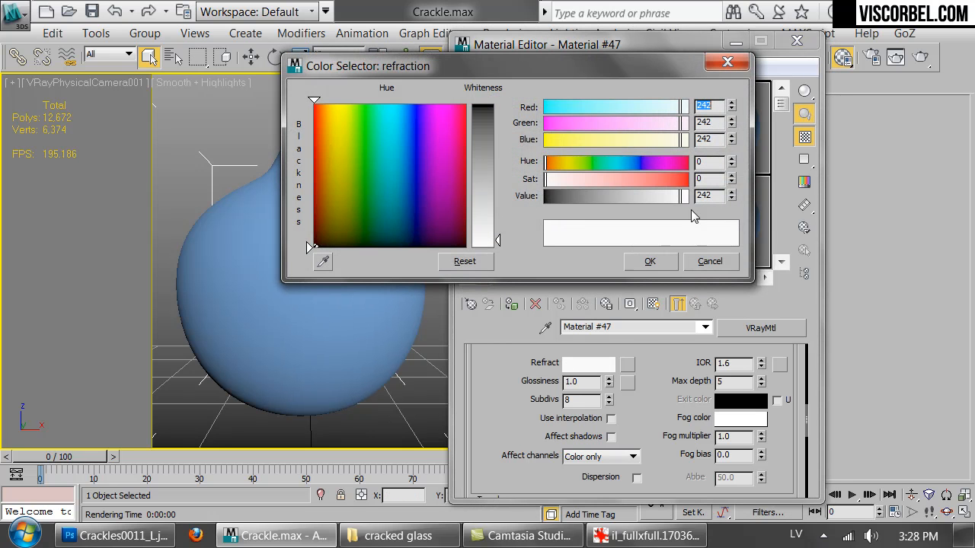
click(650, 262)
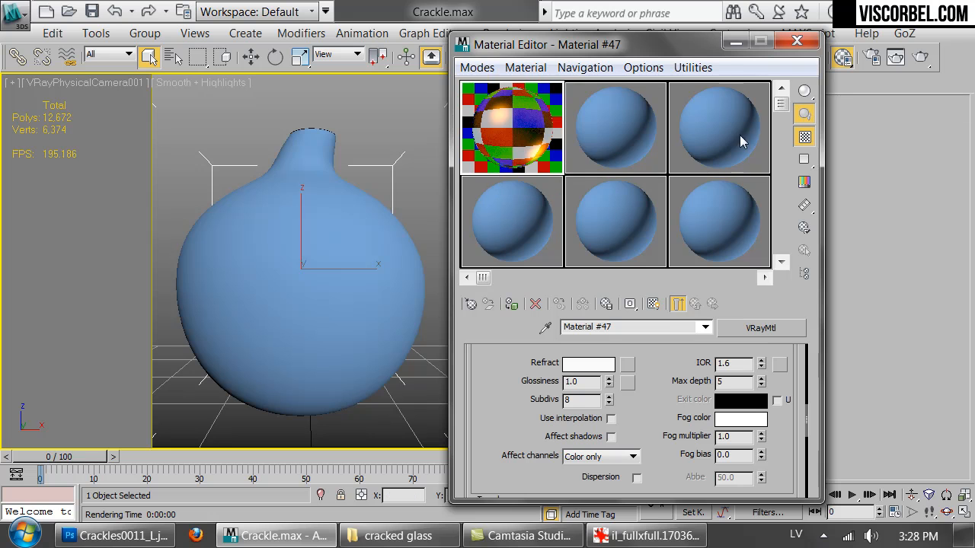
Assign the glass material to the vase and run a test render, stopping it before it completes
drag(518, 144, 315, 265)
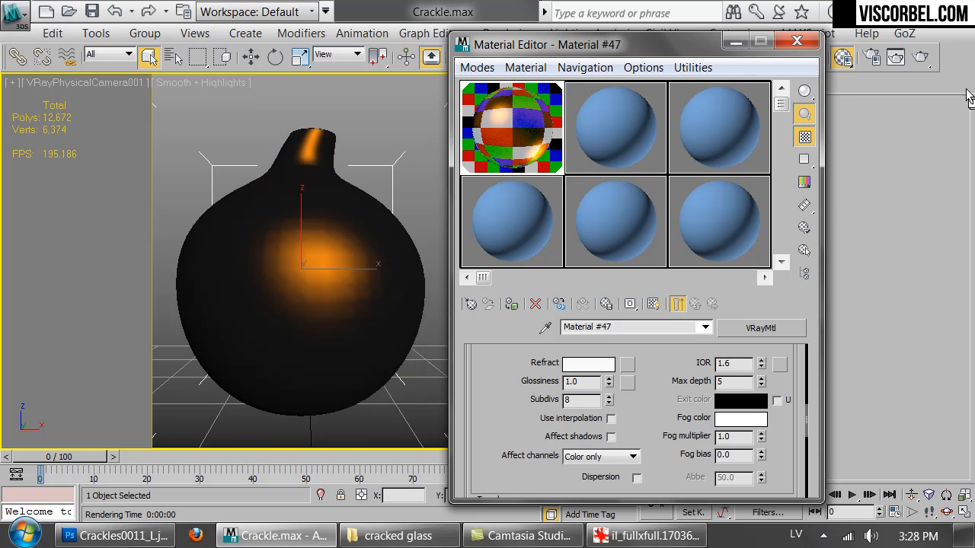
click(920, 57)
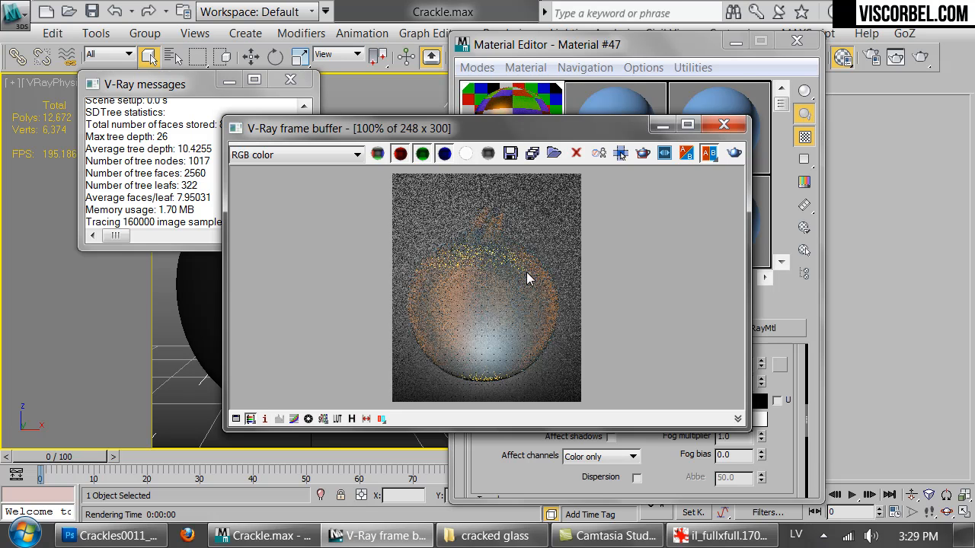
drag(596, 127, 432, 127)
click(660, 212)
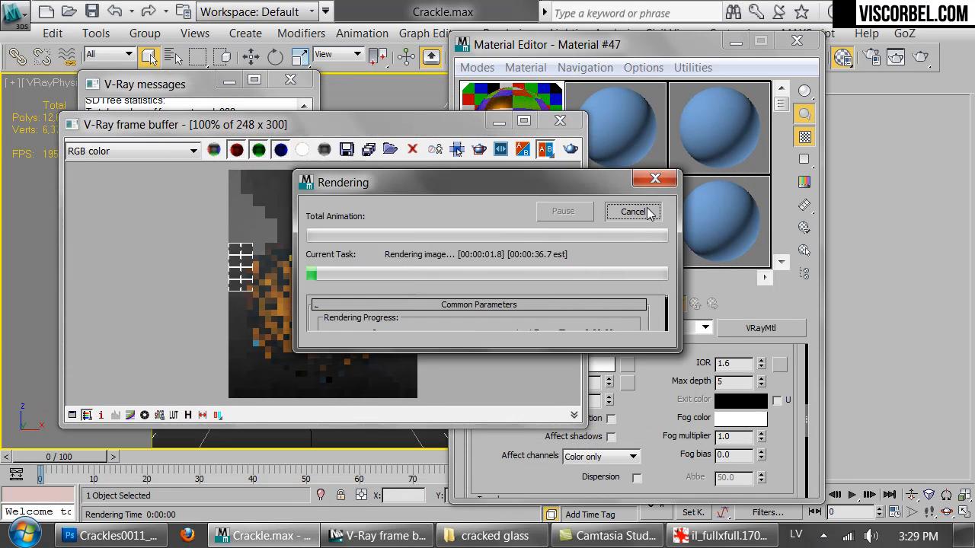
Turn on Affect shadows for the material's refraction and close the V-Ray frame buffer
click(613, 448)
click(610, 436)
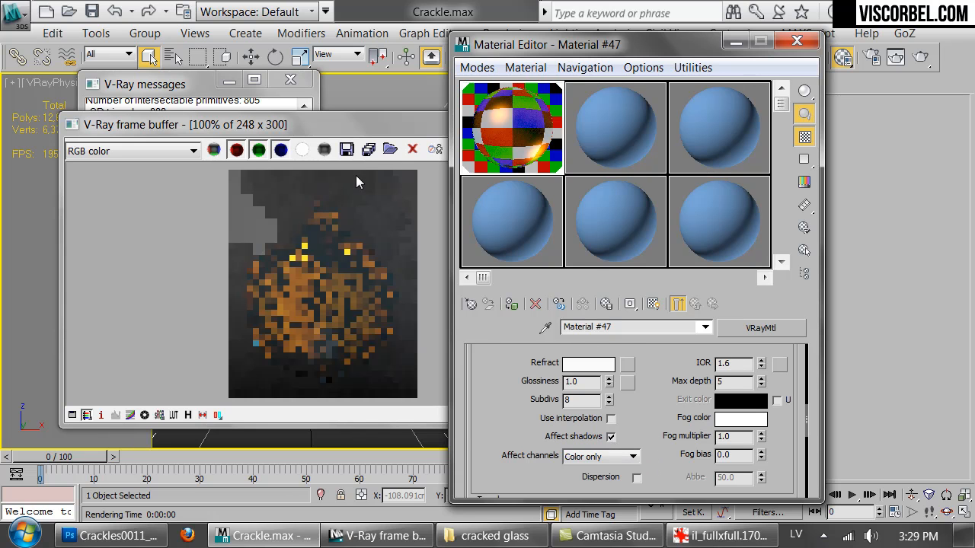
click(398, 125)
click(549, 126)
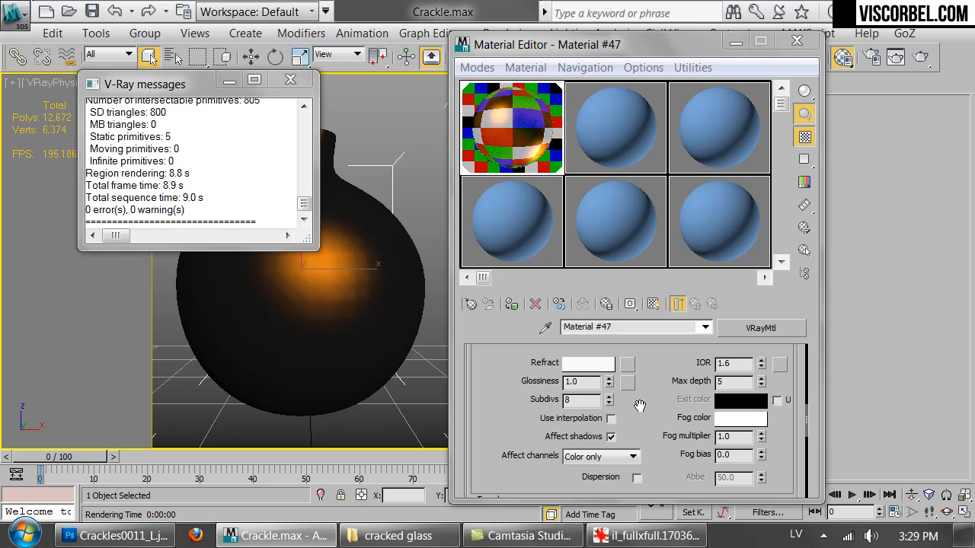
Review the orange vase reference photo again and return to the material's refraction settings in 3ds Max
click(397, 536)
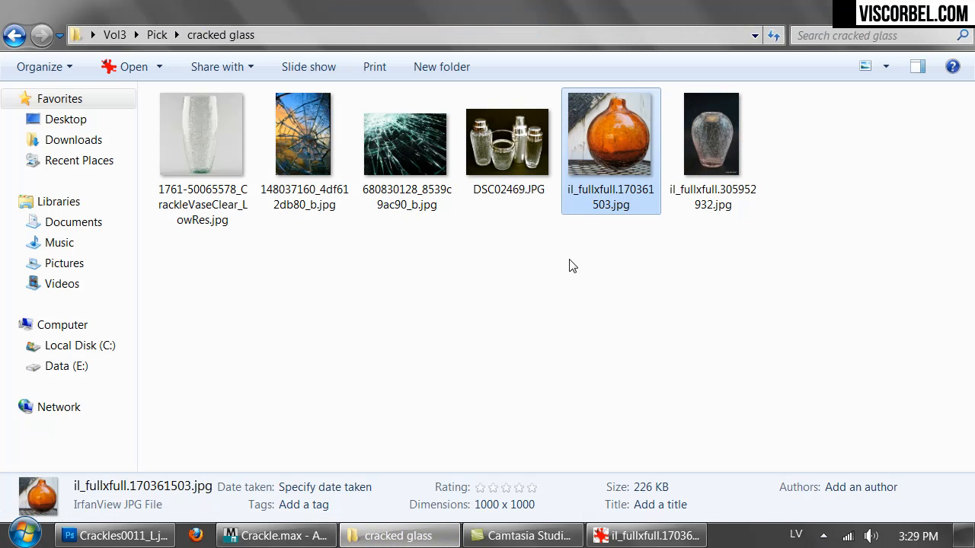
click(646, 535)
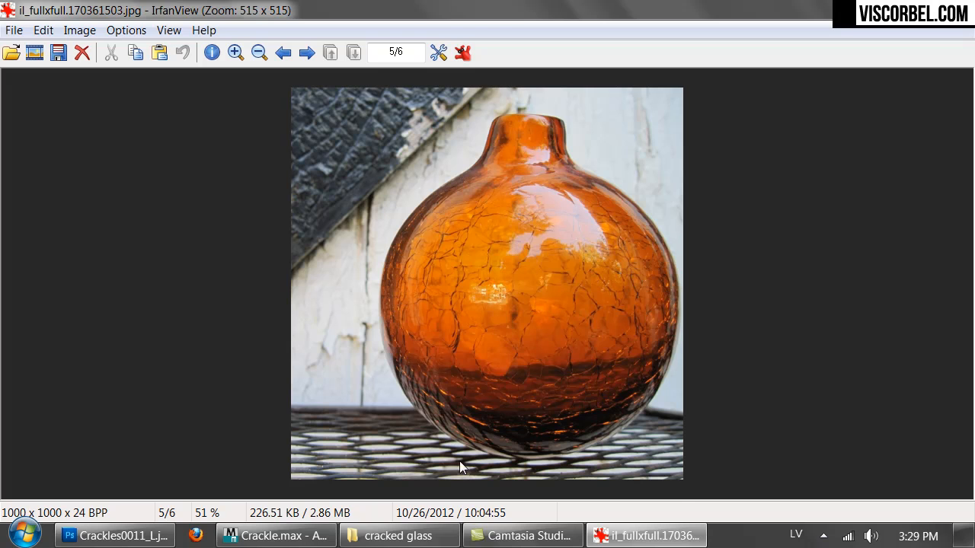
click(398, 536)
click(276, 535)
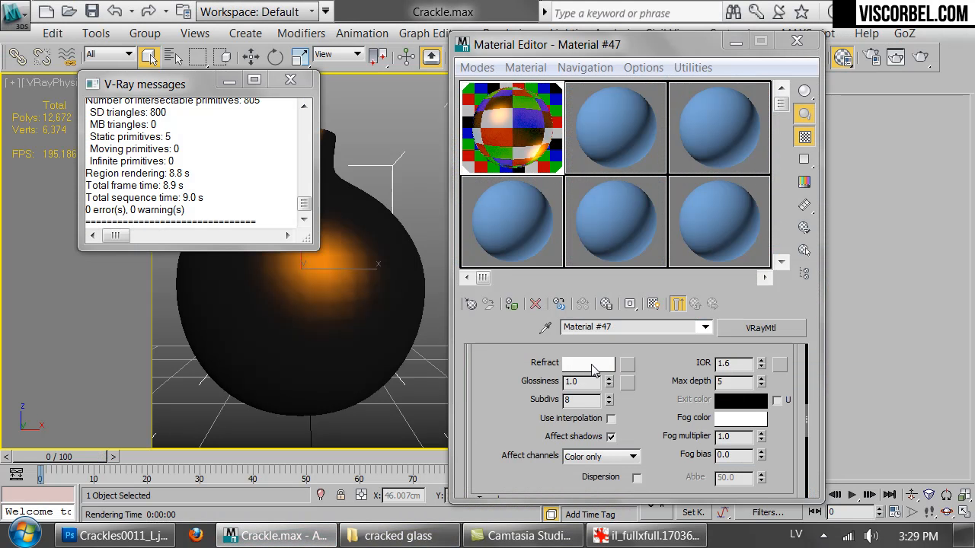
scroll(610, 390, up, 1)
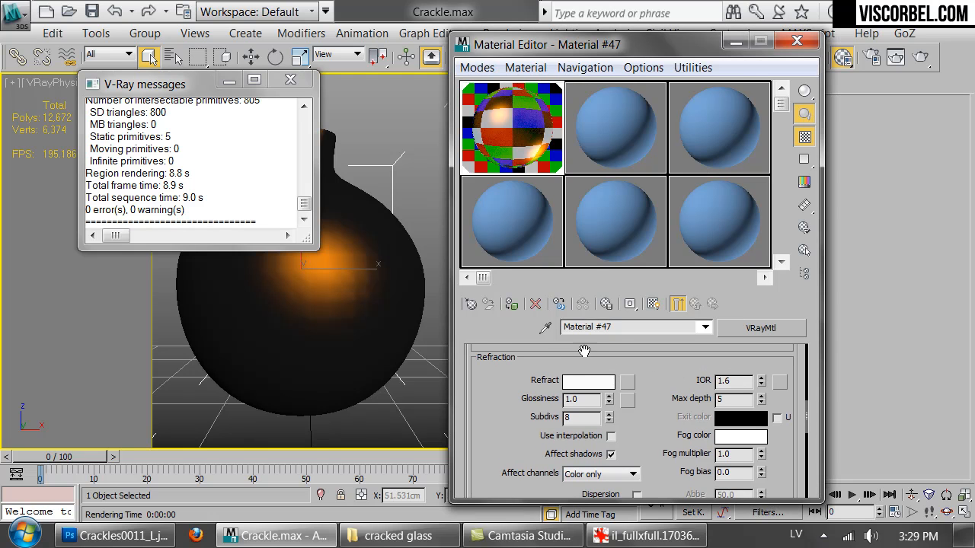
Add a Mix map to the material's Refract slot and close the V-Ray messages window
click(628, 386)
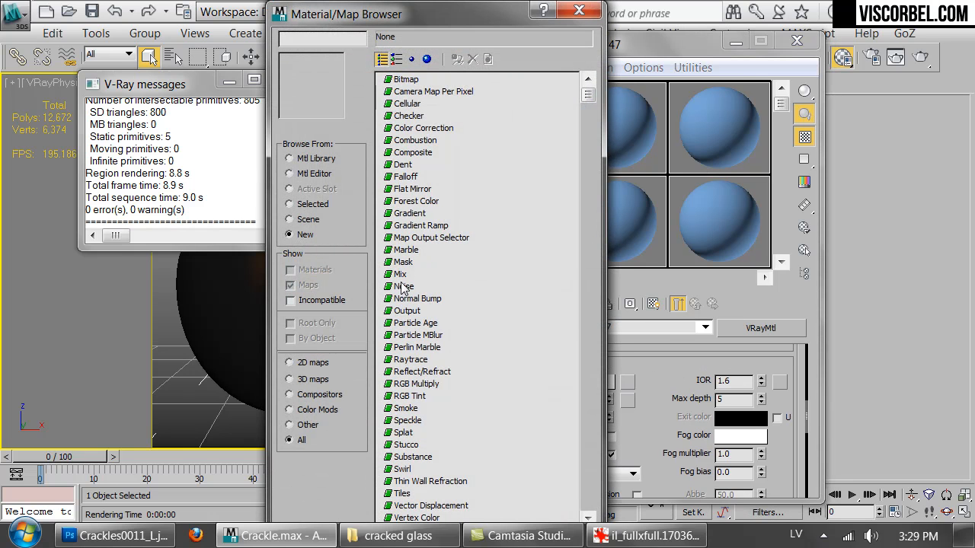
double_click(400, 280)
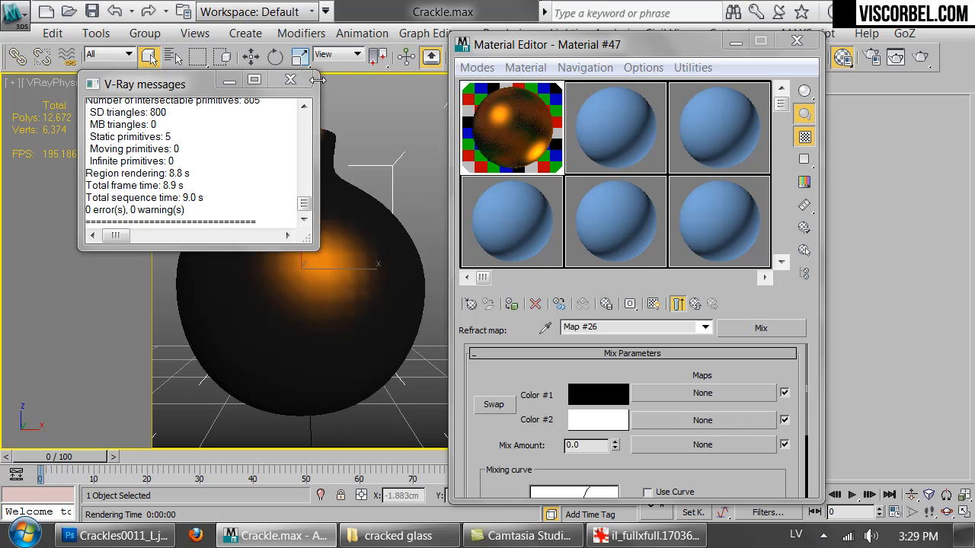
click(290, 79)
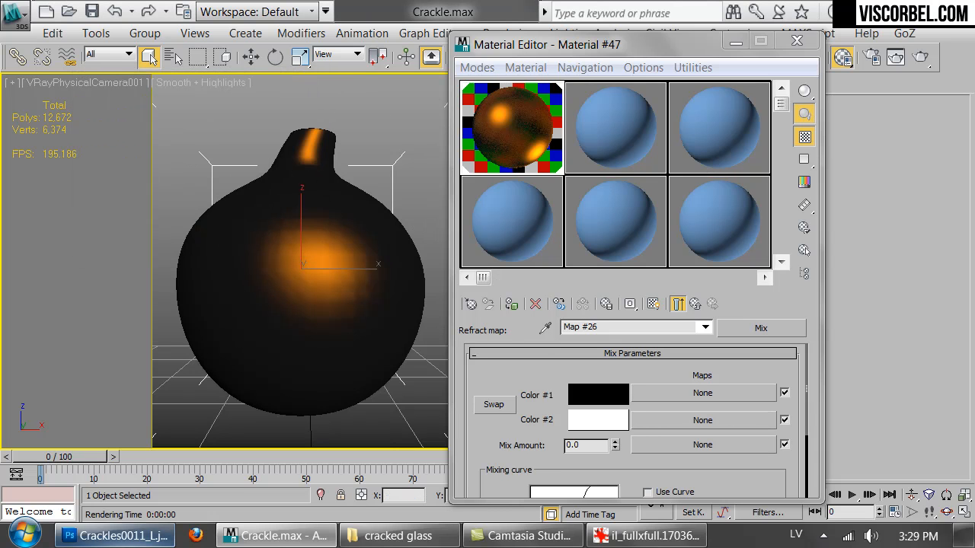
Switch to Photoshop and crop Crackles0011_L.jpg to a full-height square of about 1680 px, cutting off both side strips
click(118, 536)
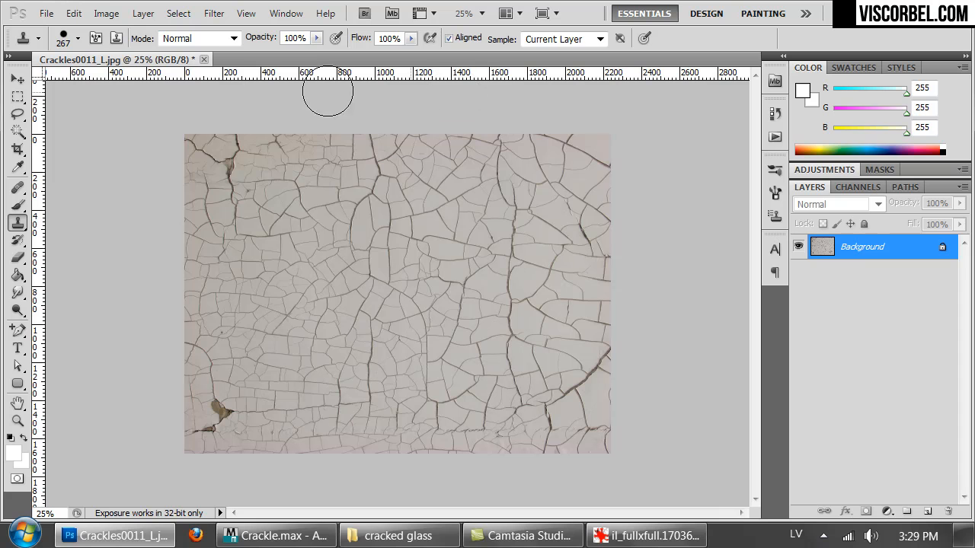
click(106, 14)
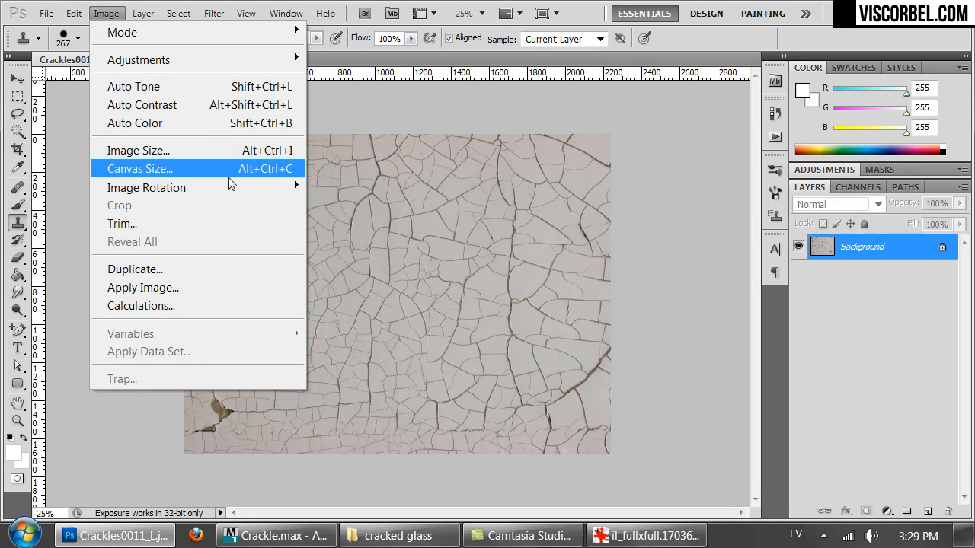
click(457, 122)
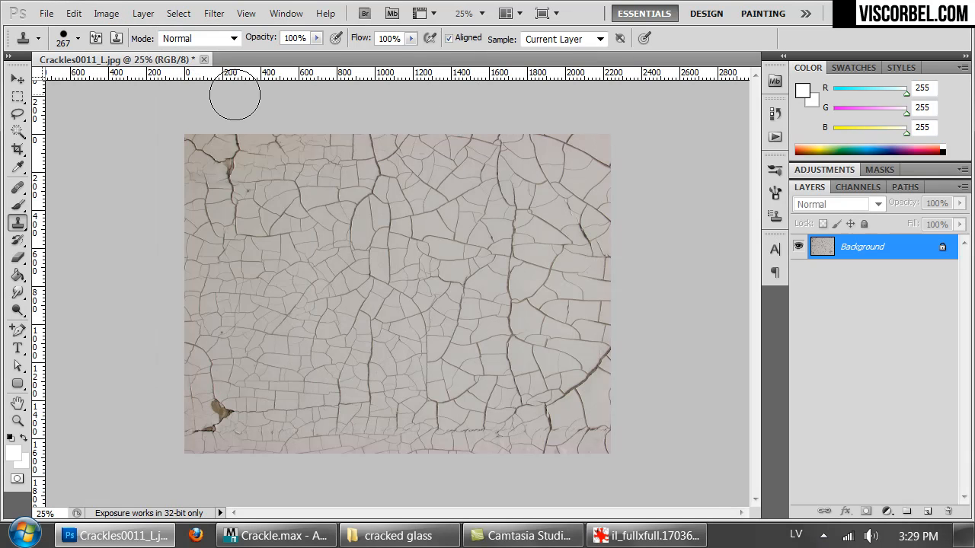
key(c)
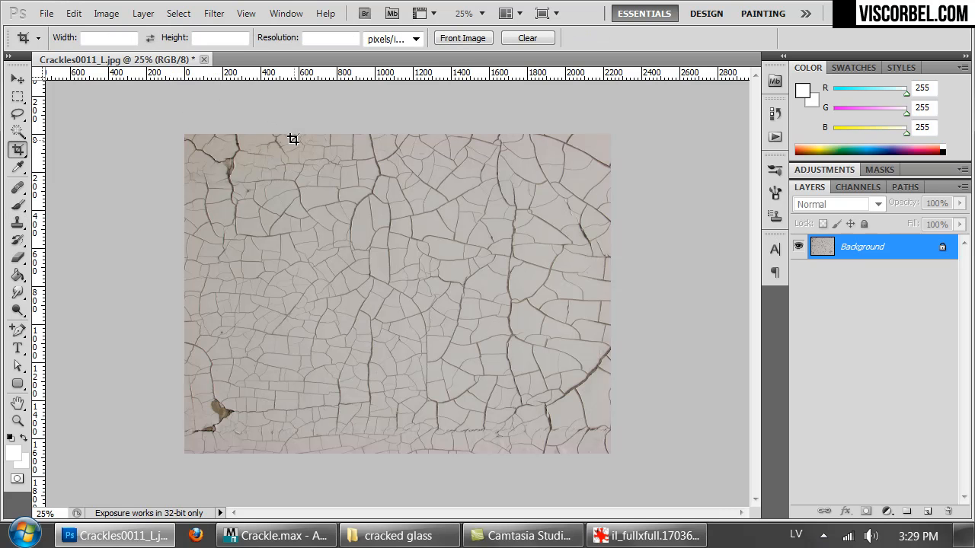
mouse_move(250, 131)
mouse_down()
mouse_move(548, 454)
mouse_move(570, 454)
mouse_up()
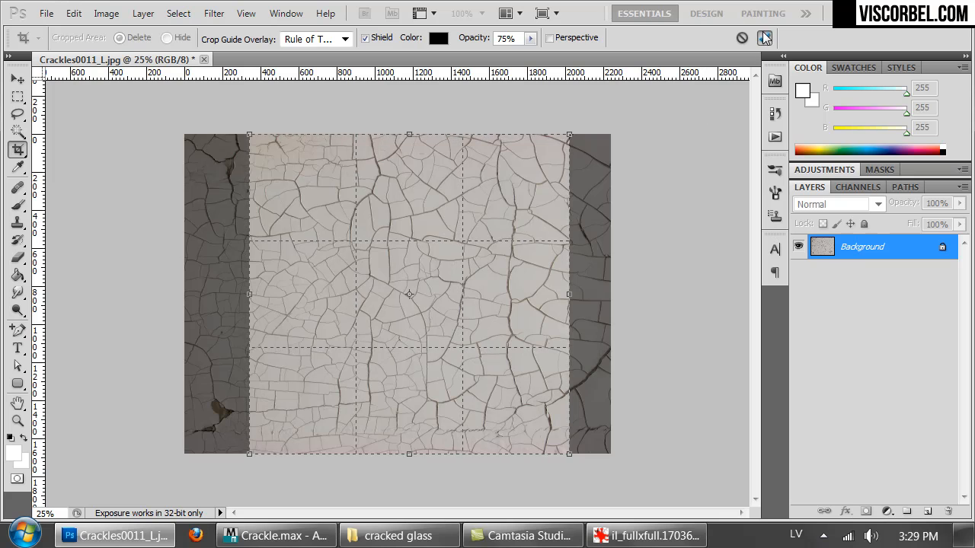
click(765, 38)
Fully desaturate the cropped crackle image with Hue/Saturation
key(ctrl+u)
drag(453, 228, 378, 228)
click(587, 111)
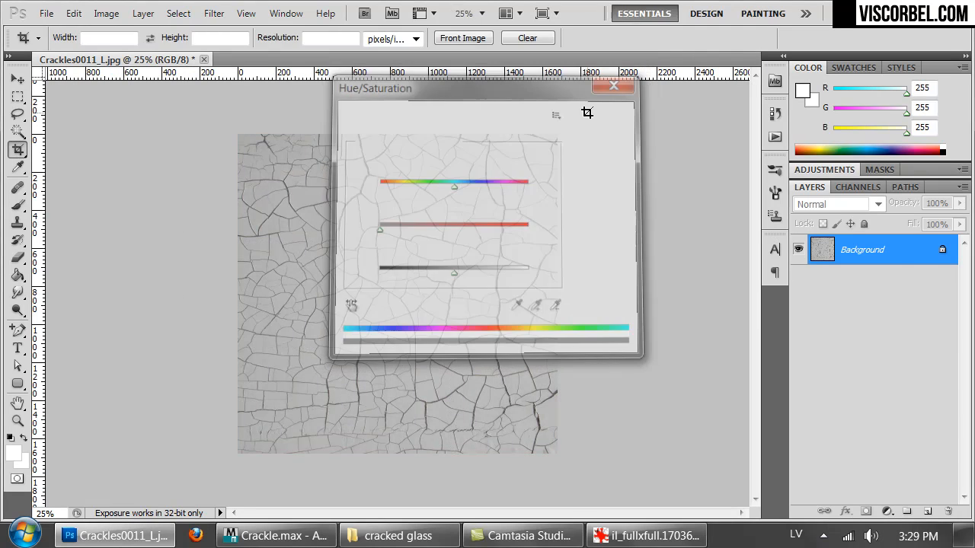
Turn the crackle image into black cracks on white with Levels, raising black input to 96 and lowering white input, and inspect the cracks
key(ctrl+l)
drag(579, 344, 651, 343)
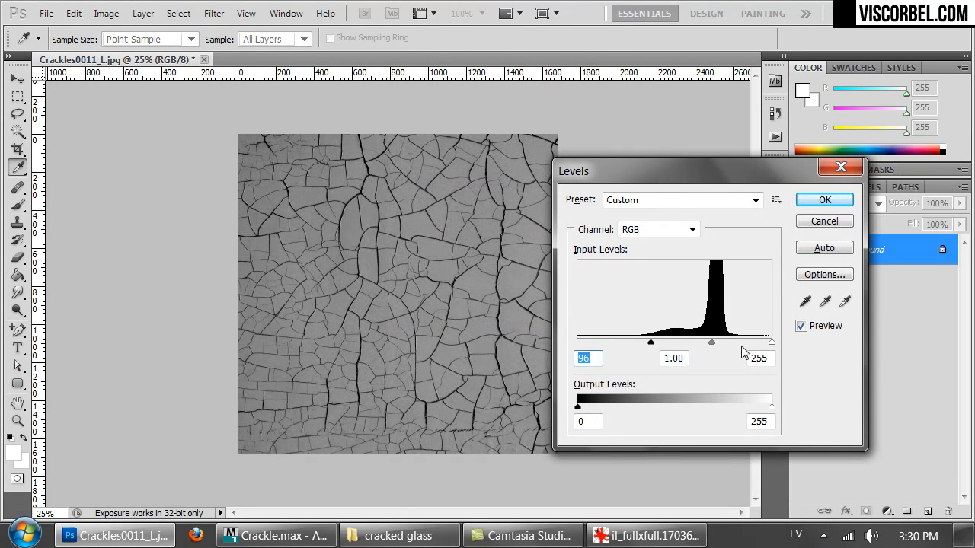
drag(771, 345, 668, 344)
click(823, 200)
key(c)
key(ctrl+1)
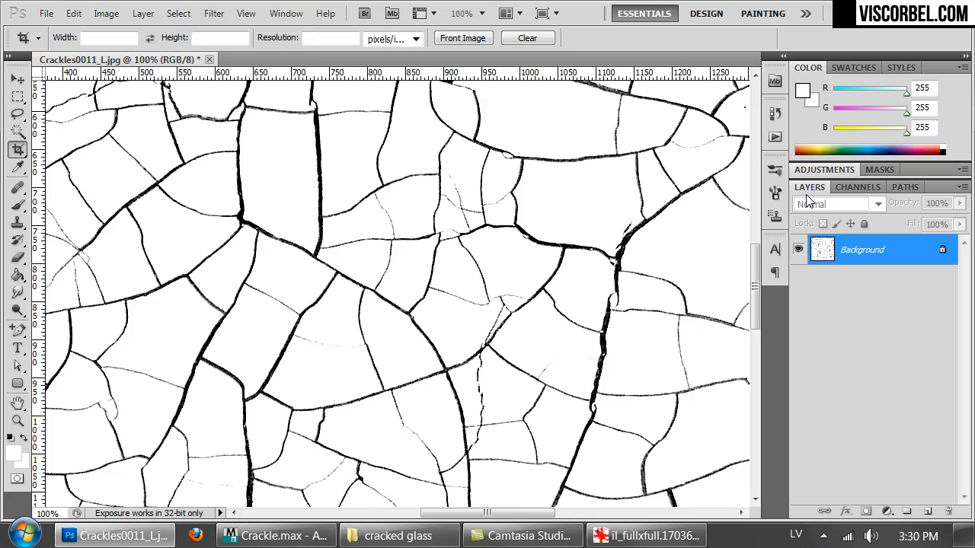
key(ctrl+minus)
key(ctrl+minus)
key(ctrl+minus)
key(ctrl+minus)
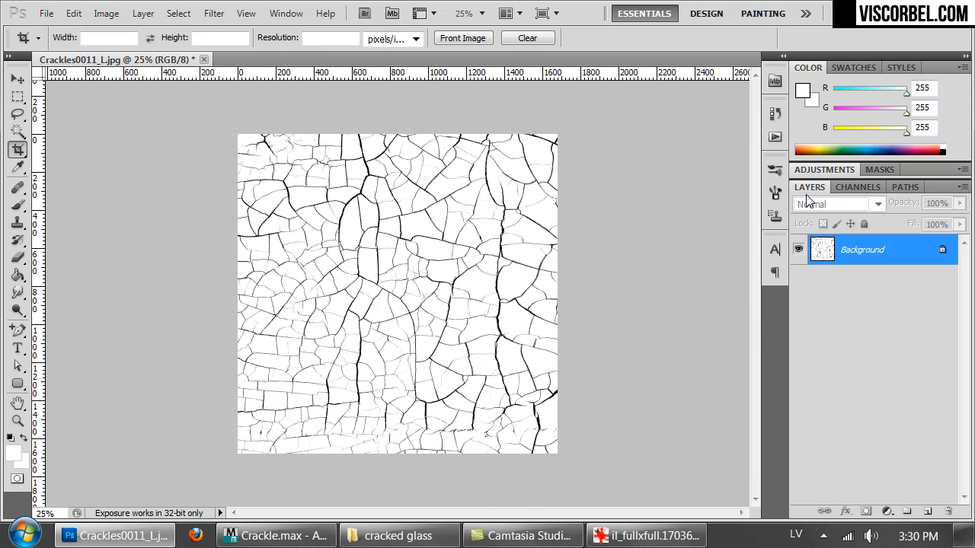
Offset the crackle image by -835 pixels horizontally and -770 pixels vertically with Wrap Around
click(214, 14)
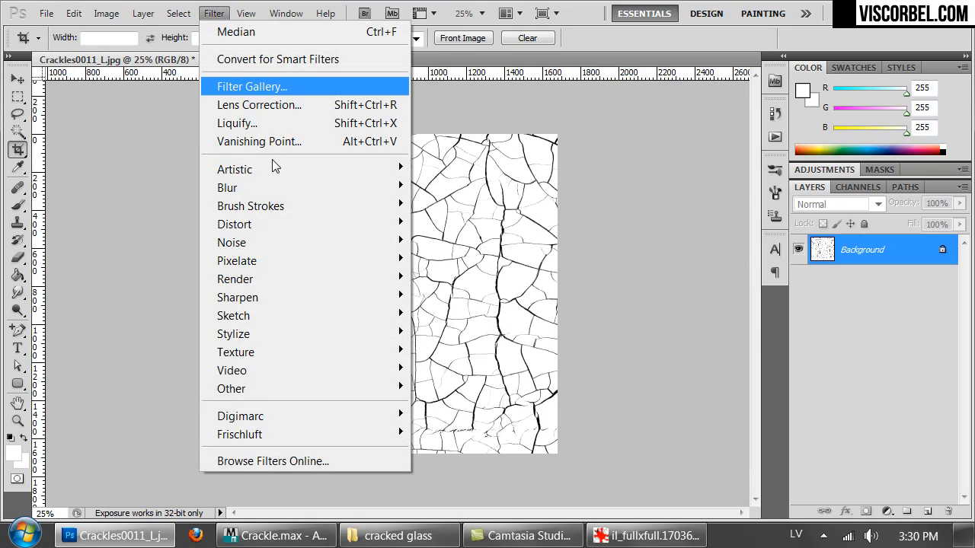
mouse_move(311, 385)
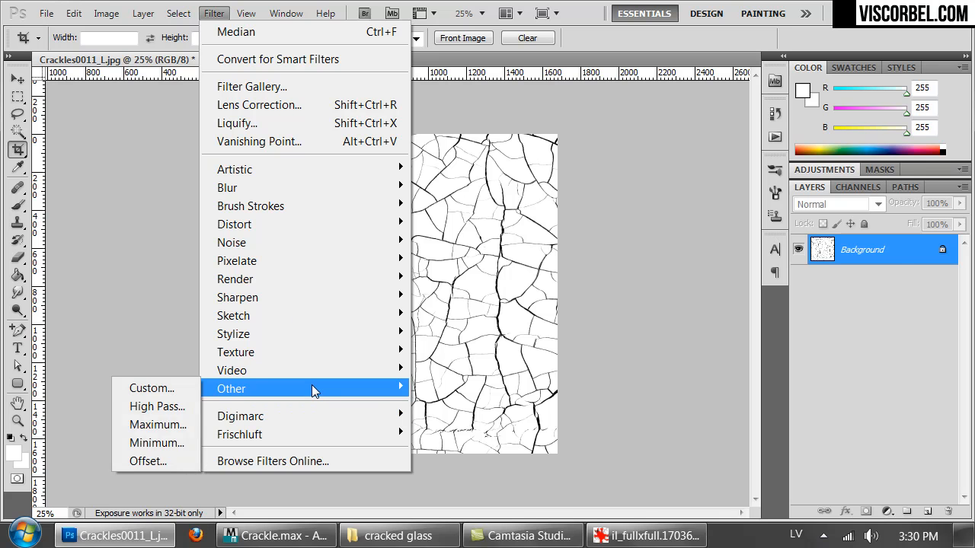
click(164, 458)
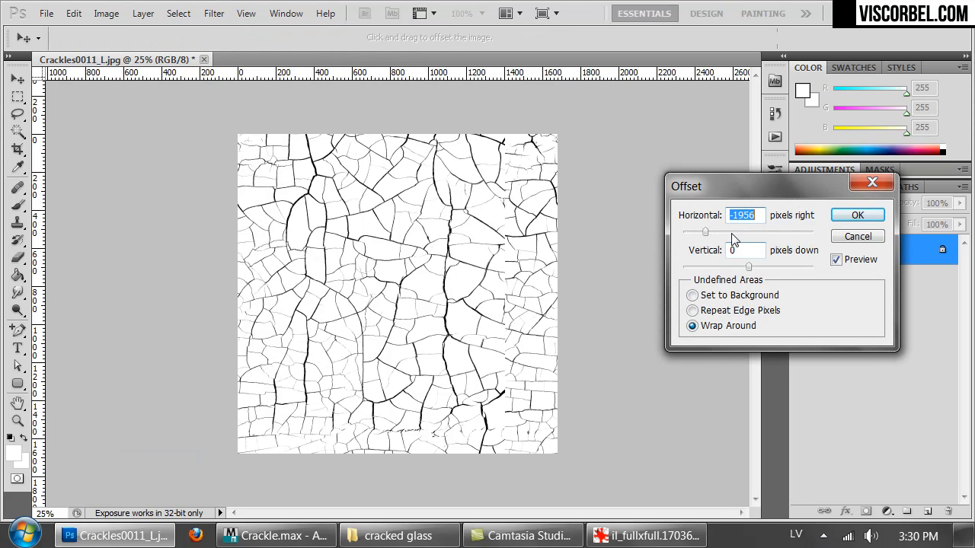
drag(717, 237, 730, 236)
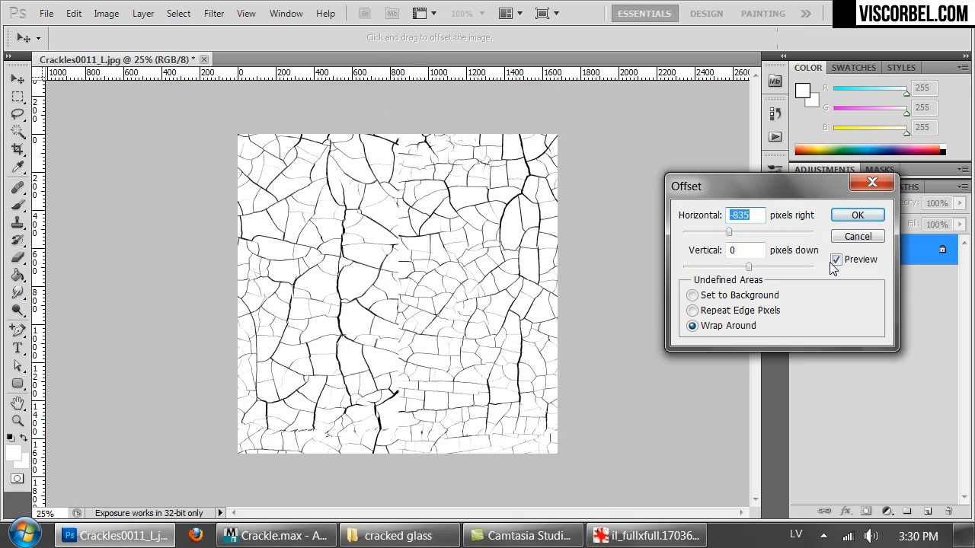
click(731, 267)
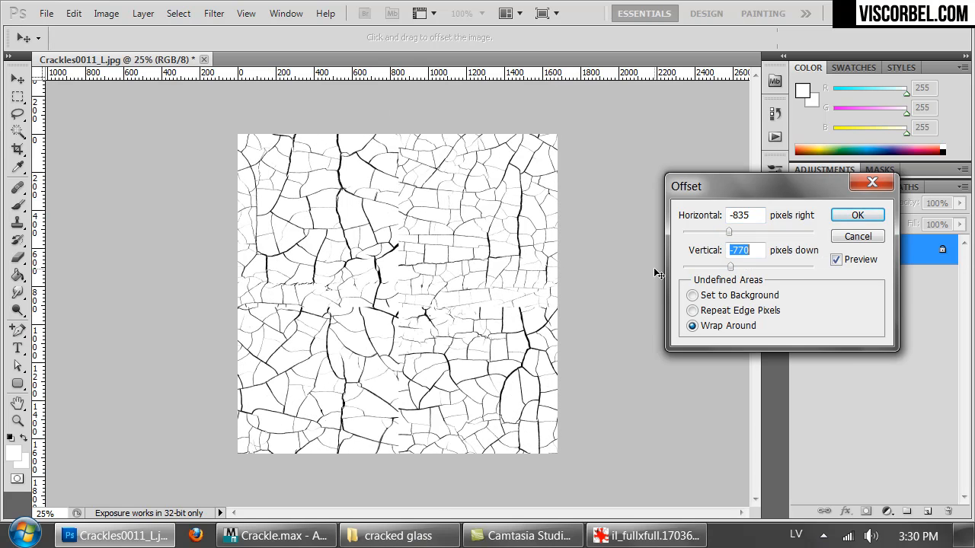
click(849, 218)
Clone Stamp crack detail from surrounding areas over the seams in the middle of the crackle image
key(s)
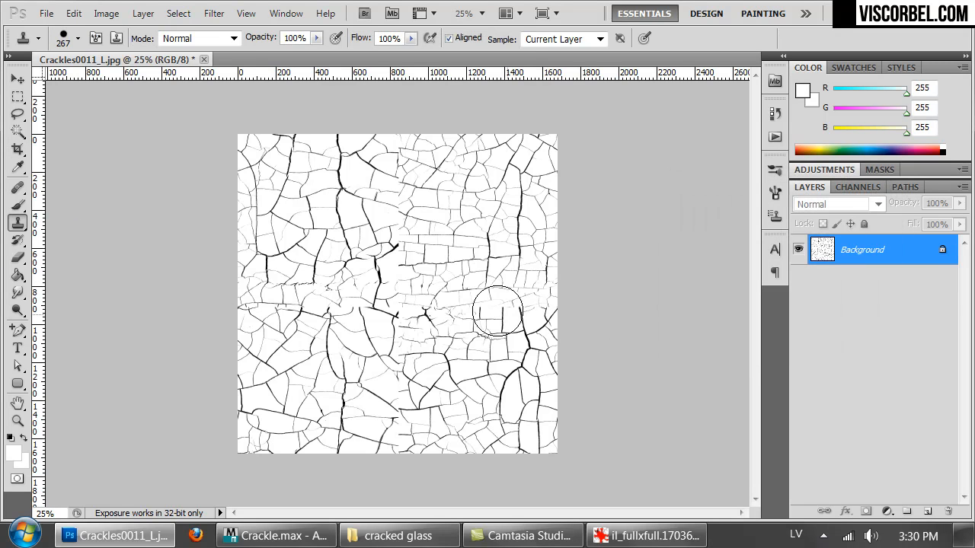
right_click(480, 221)
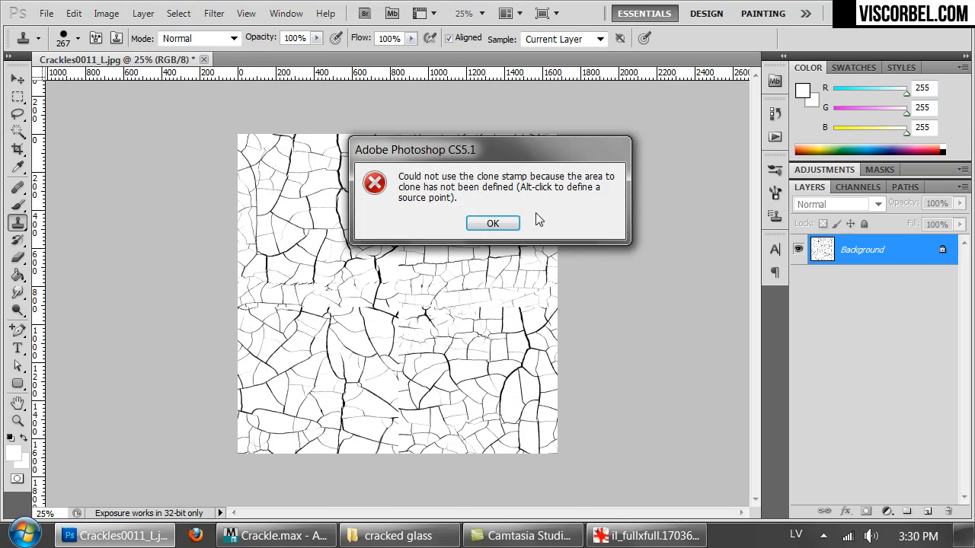
click(493, 223)
mouse_move(404, 203)
mouse_down()
mouse_move(413, 163)
mouse_move(380, 157)
mouse_move(402, 266)
mouse_move(425, 233)
mouse_up()
alt+click(503, 230)
drag(452, 300, 495, 303)
alt+click(457, 242)
mouse_move(424, 312)
mouse_down()
mouse_move(261, 330)
mouse_move(297, 340)
mouse_up()
alt+click(459, 394)
alt+click(272, 372)
mouse_move(367, 411)
mouse_down()
mouse_move(397, 426)
mouse_move(394, 364)
mouse_move(374, 382)
mouse_up()
alt+click(511, 336)
mouse_move(528, 282)
mouse_down()
mouse_move(551, 272)
mouse_move(552, 224)
mouse_up()
click(456, 178)
alt+click(476, 194)
drag(354, 163, 385, 202)
Reapply the Offset filter twice and clone over the remaining flaws in the upper middle of the crackle image
key(ctrl+f)
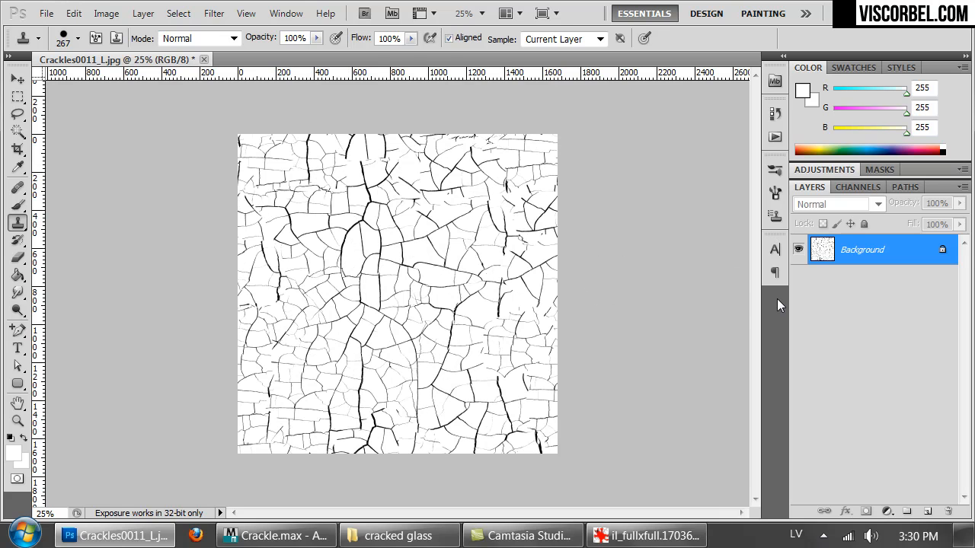
key(ctrl+f)
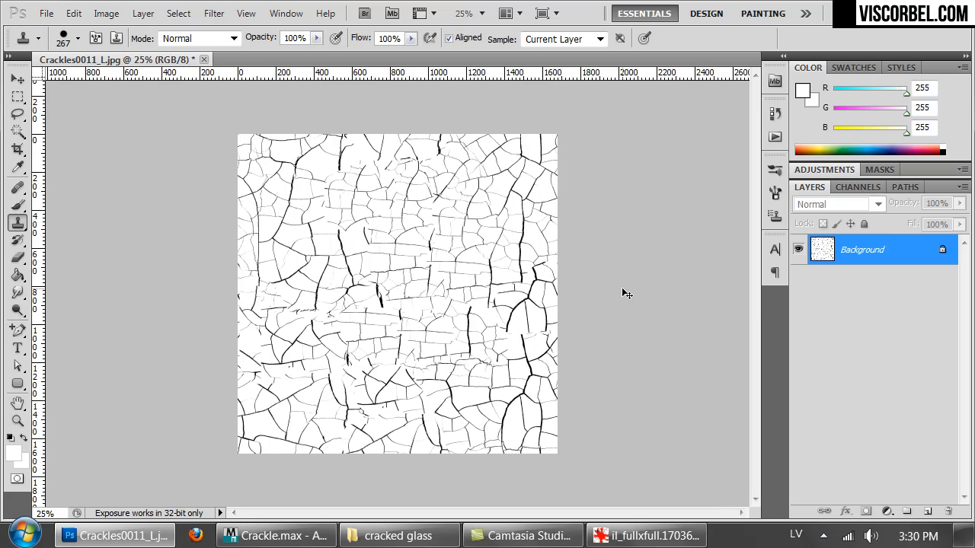
alt+click(501, 228)
alt+click(419, 192)
drag(385, 164, 344, 204)
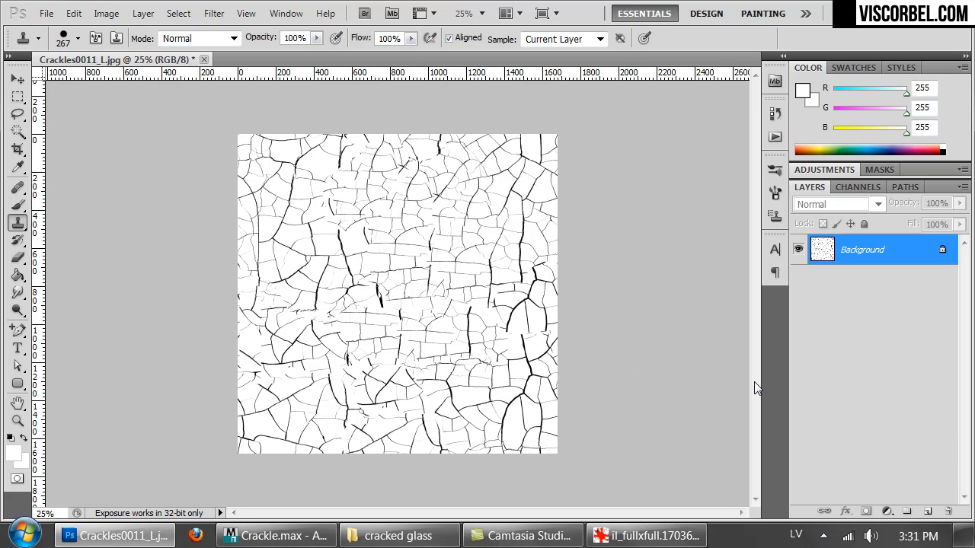
Save the texture as a JPEG named crackle in the Vol3 Textures folder at maximum quality 12
key(ctrl+shift+s)
click(58, 144)
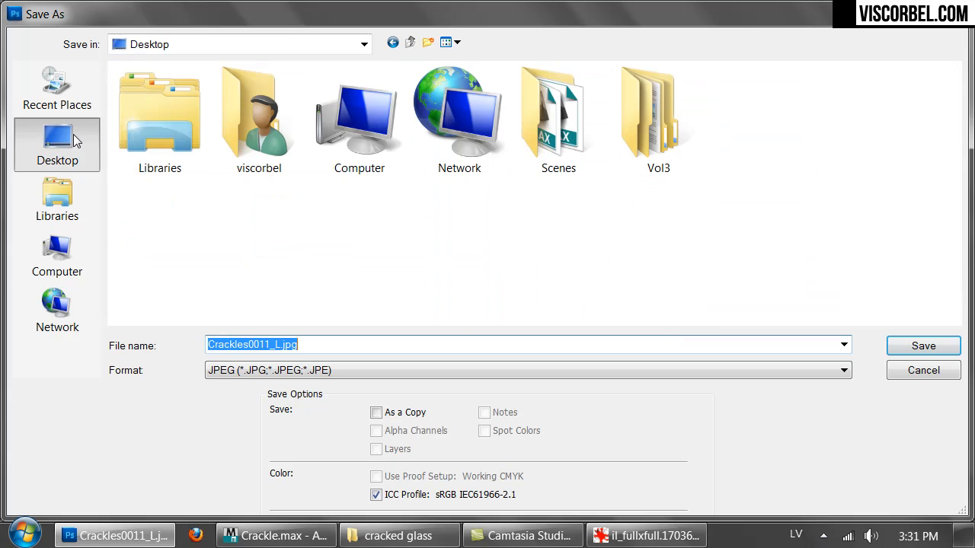
double_click(684, 121)
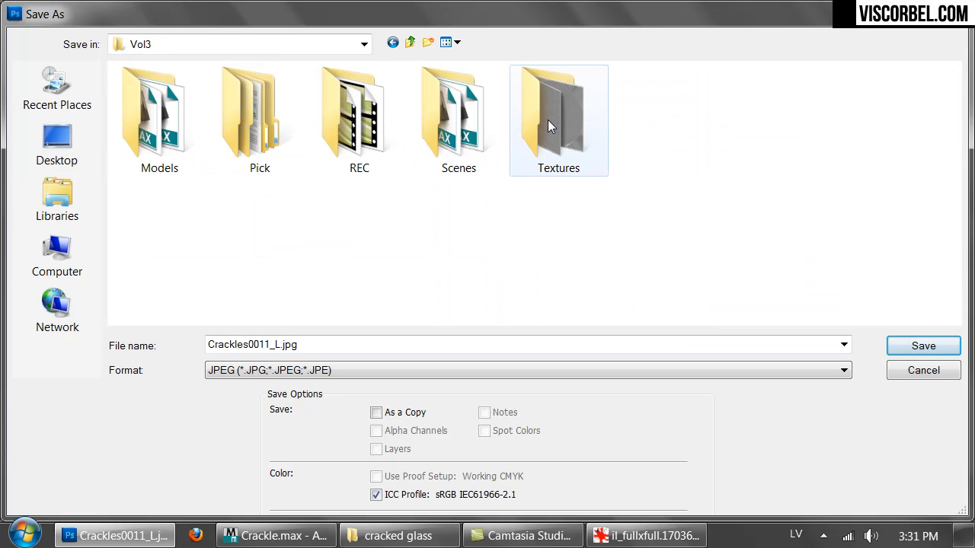
click(544, 121)
double_click(544, 121)
click(350, 342)
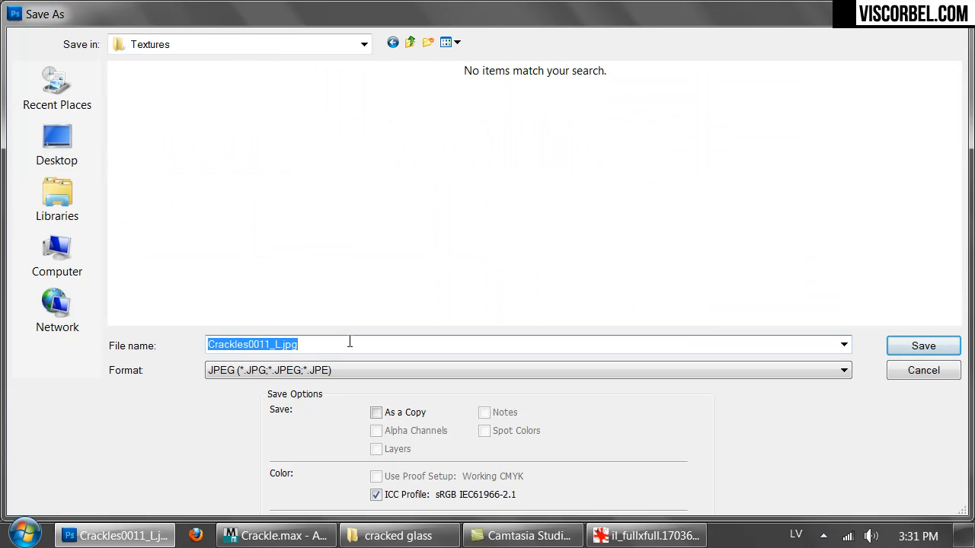
text(crackle)
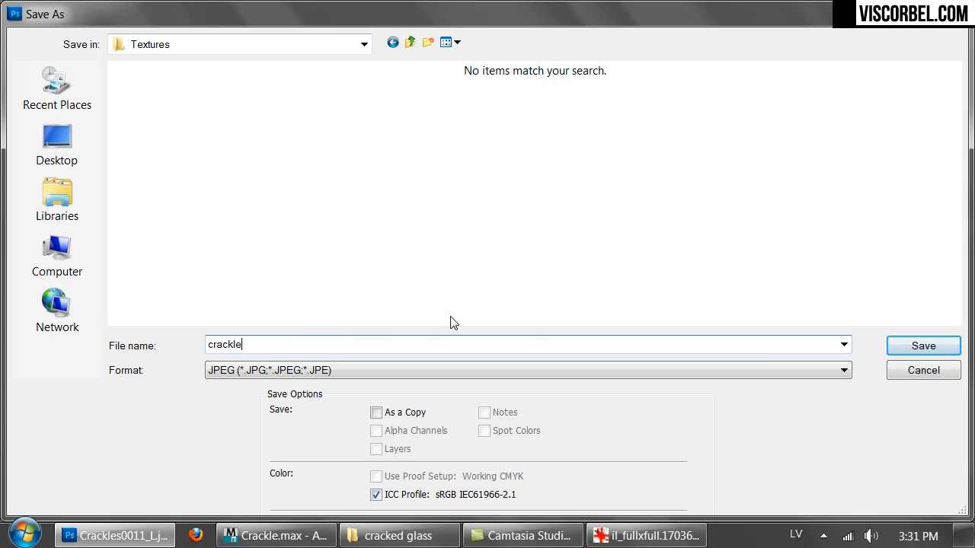
key(Return)
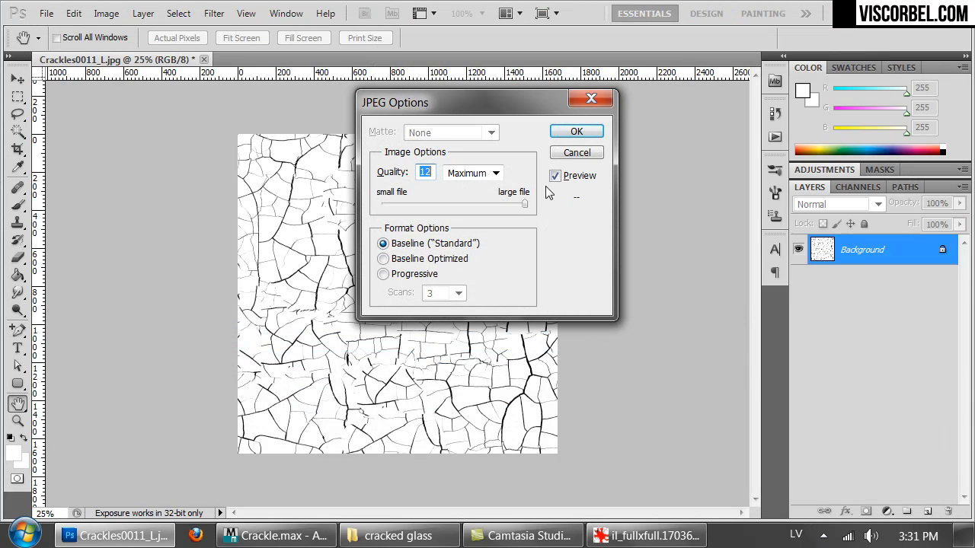
click(572, 132)
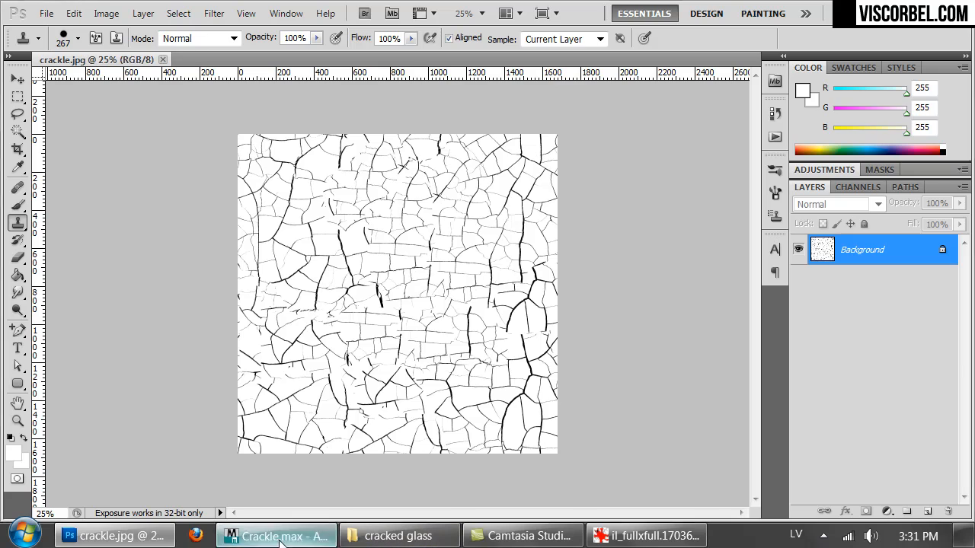
Switch to 3ds Max, load crackle.jpg from the Vol3 Textures folder as the Mix Amount bitmap, and return to the Mix map
click(280, 537)
click(679, 449)
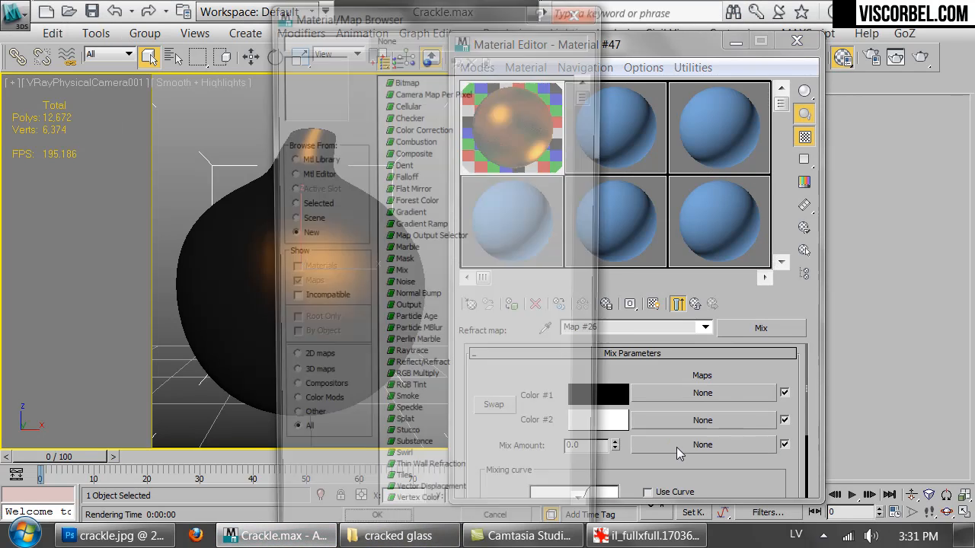
double_click(398, 81)
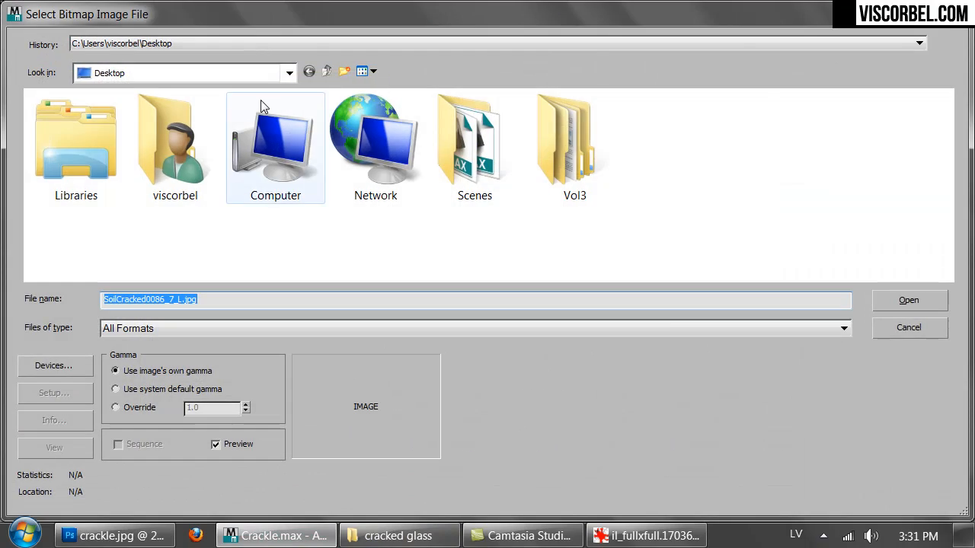
double_click(579, 156)
double_click(510, 154)
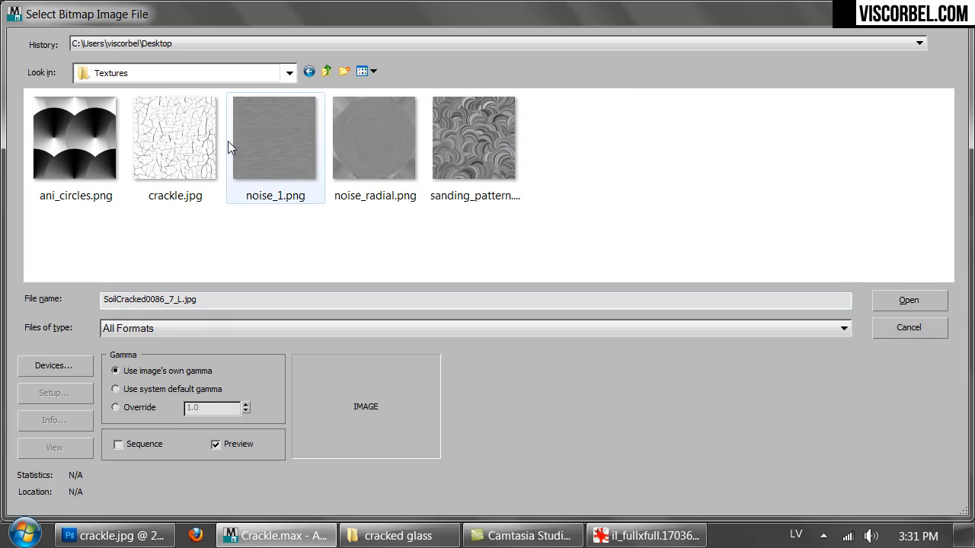
double_click(206, 145)
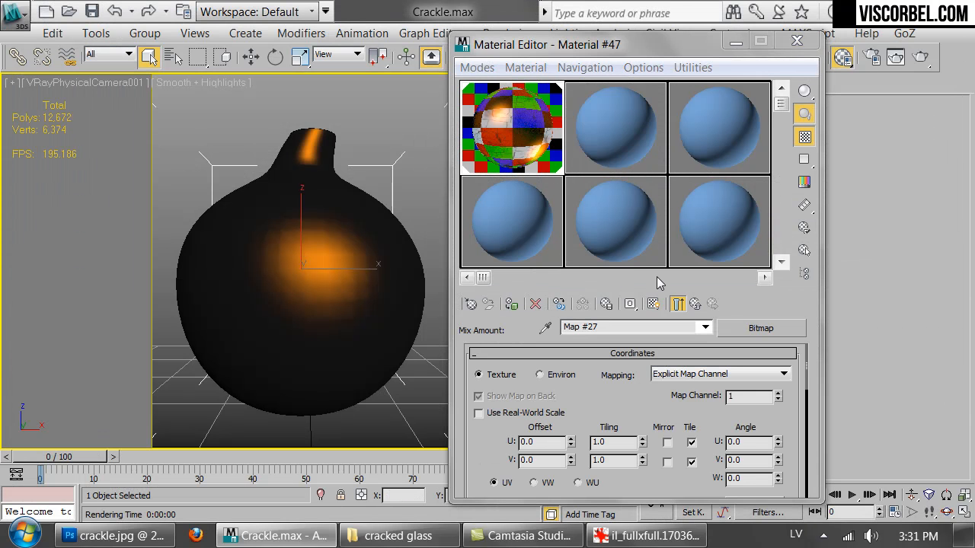
click(695, 304)
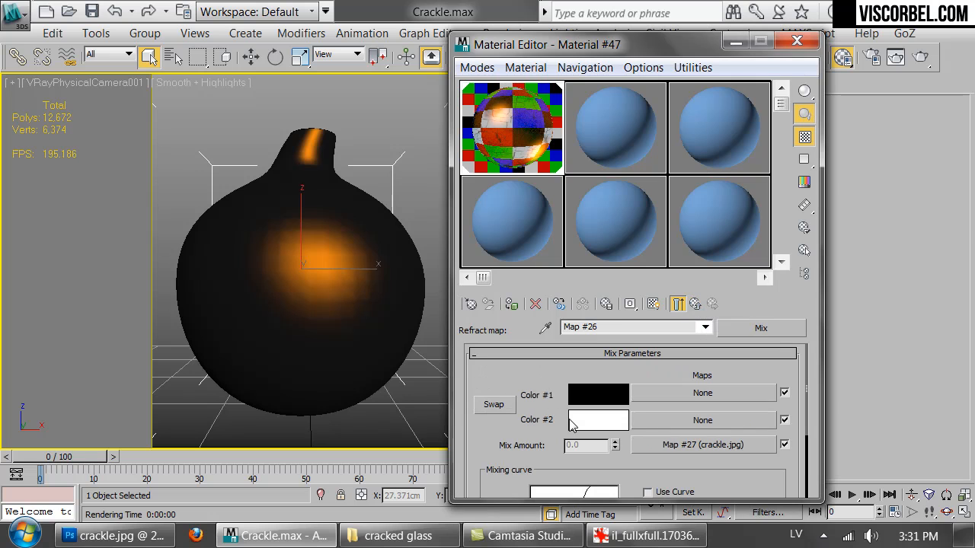
Swap the Mix map's two colours to compare the preview, and swap them back
click(494, 405)
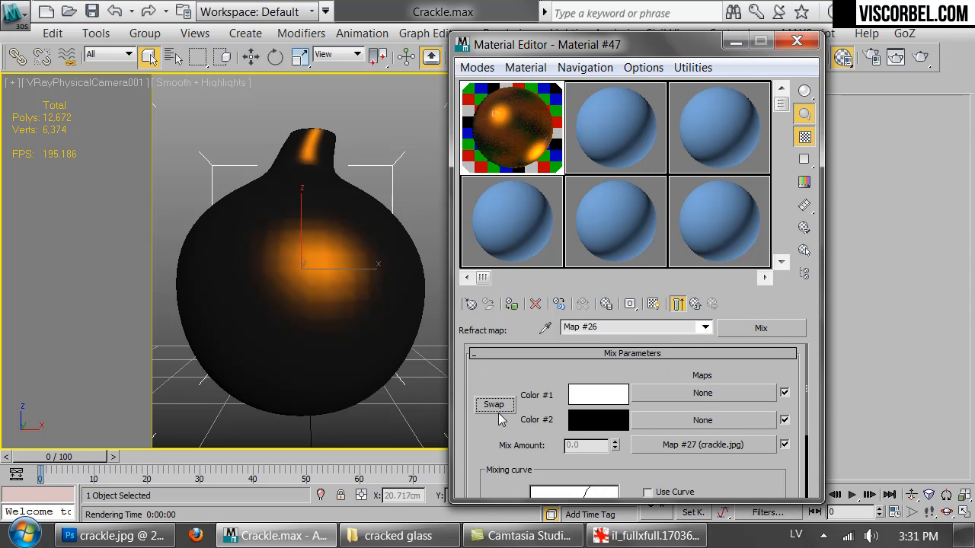
click(497, 407)
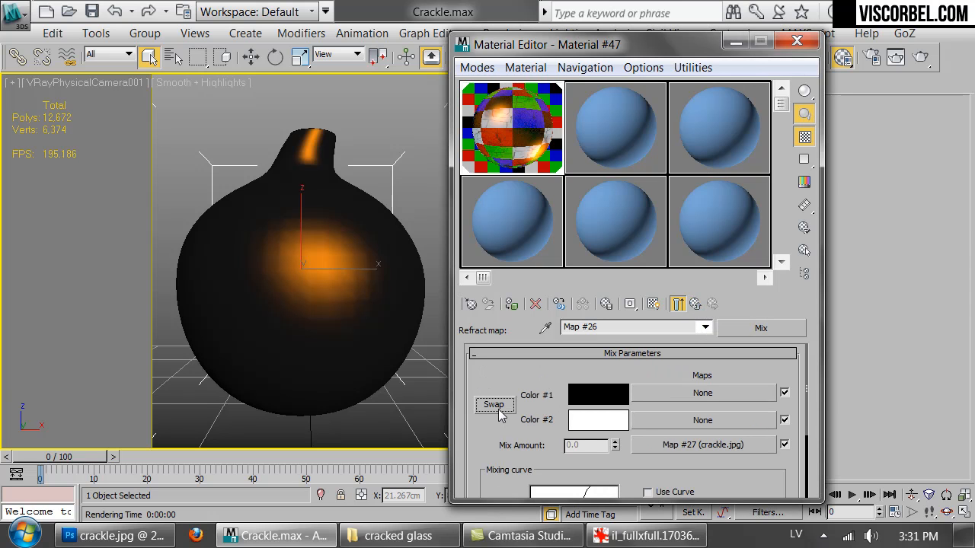
Set the refraction Mix map's Color #2 to orange with hue 9, saturation 238 and value 255
click(596, 425)
drag(582, 182, 677, 183)
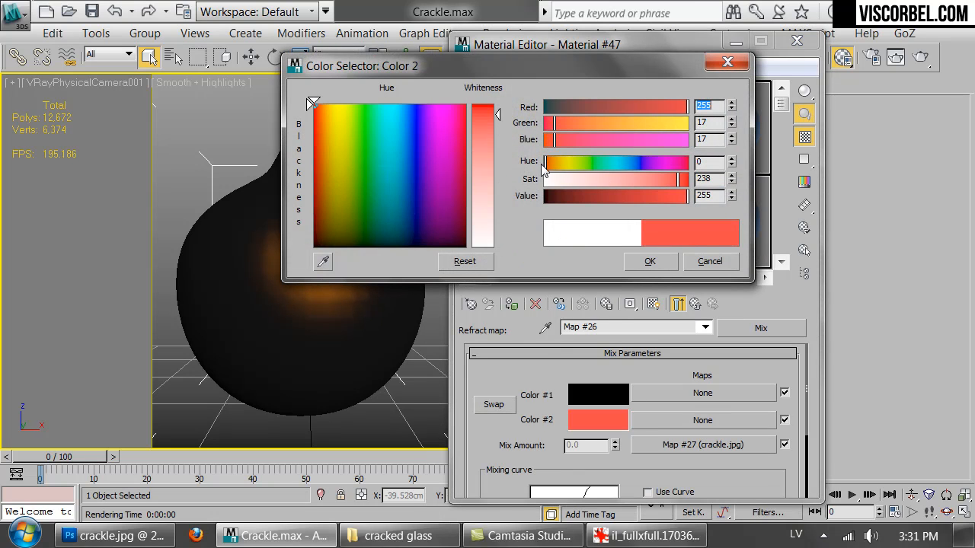
drag(542, 164, 550, 163)
click(650, 263)
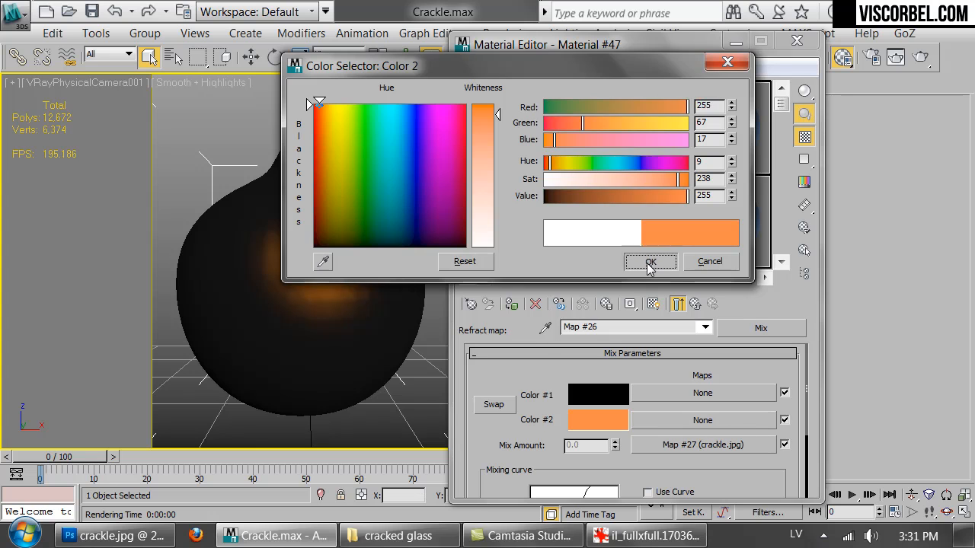
Set the Mix map's Color #1 to a very dark red with hue 0, saturation 255 and value 4
click(593, 399)
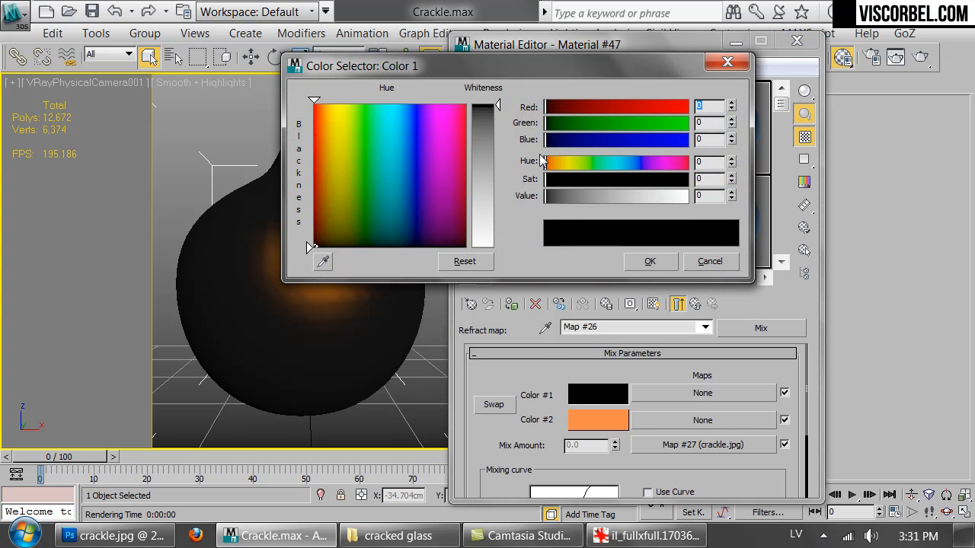
drag(660, 191, 690, 189)
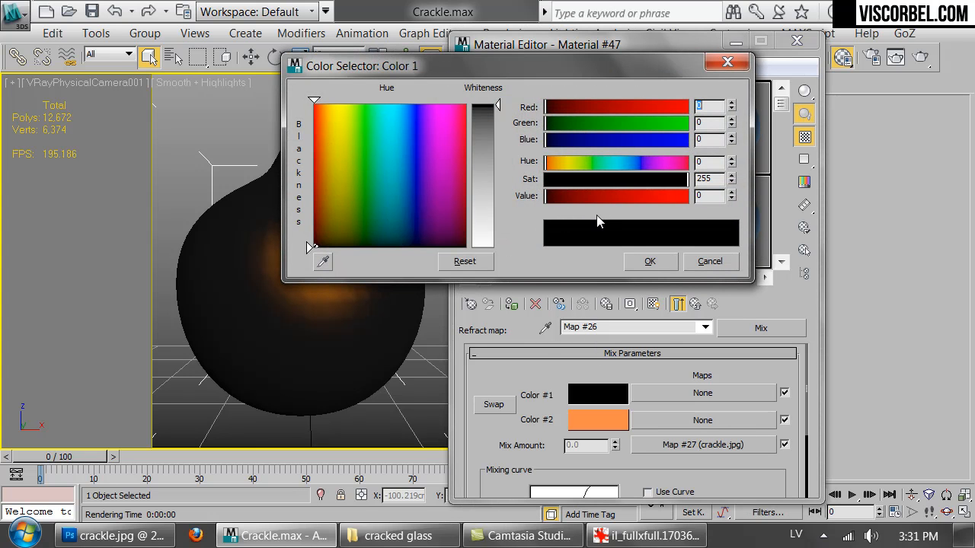
drag(549, 197, 546, 198)
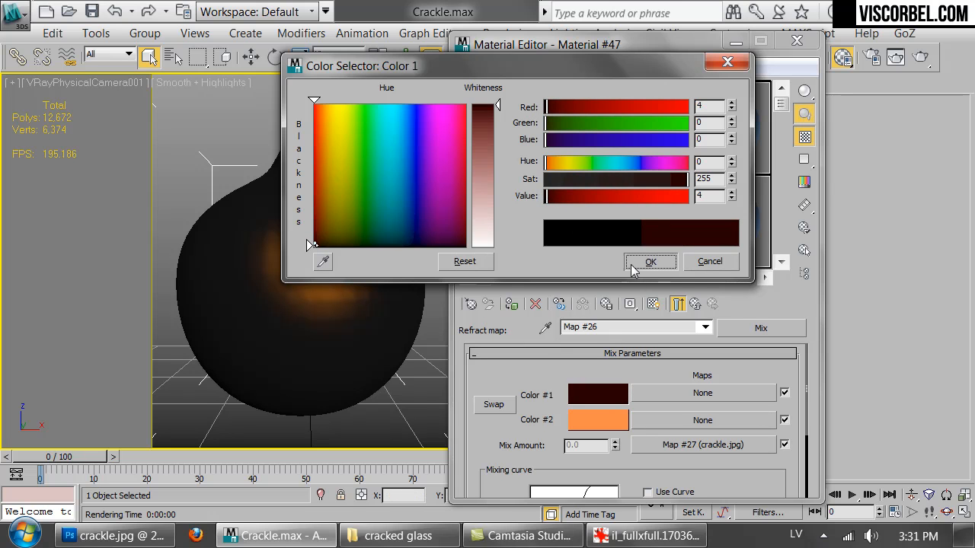
click(650, 261)
Check the material in an enlarged sample preview, close it, and show the Mix map on the vase in the viewport
double_click(544, 135)
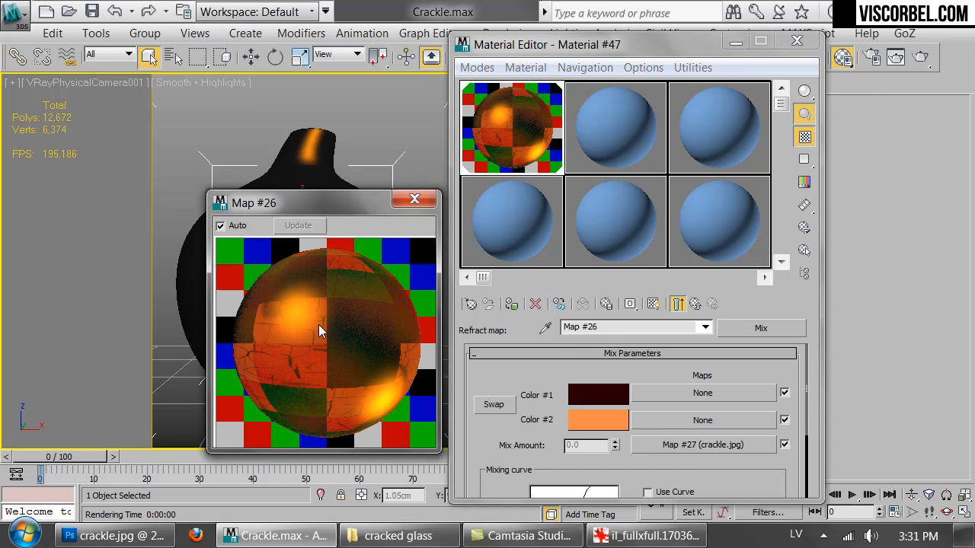
click(414, 199)
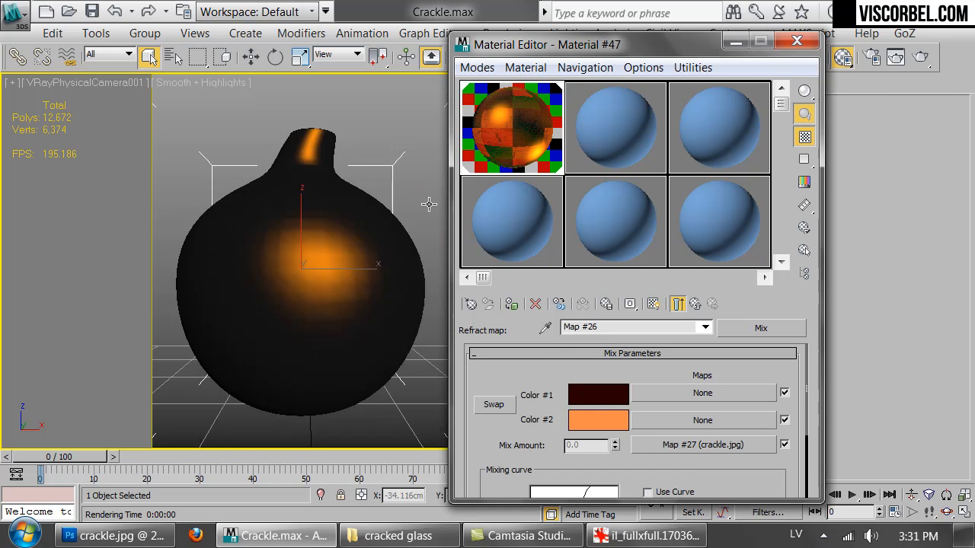
click(655, 304)
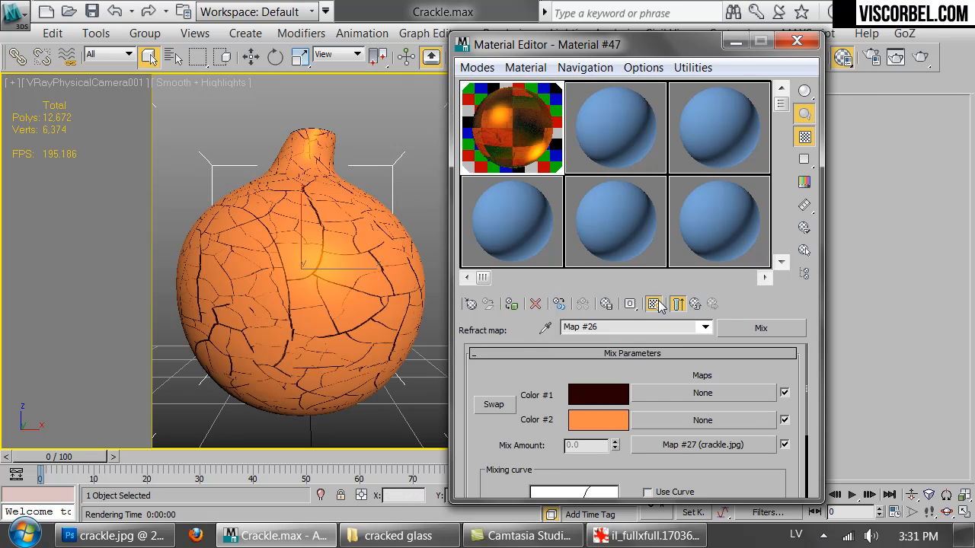
Set the crackle.jpg bitmap's U and V tiling to 1.5 and return to the Mix map
click(679, 446)
double_click(613, 441)
text(1.5)
key(Tab)
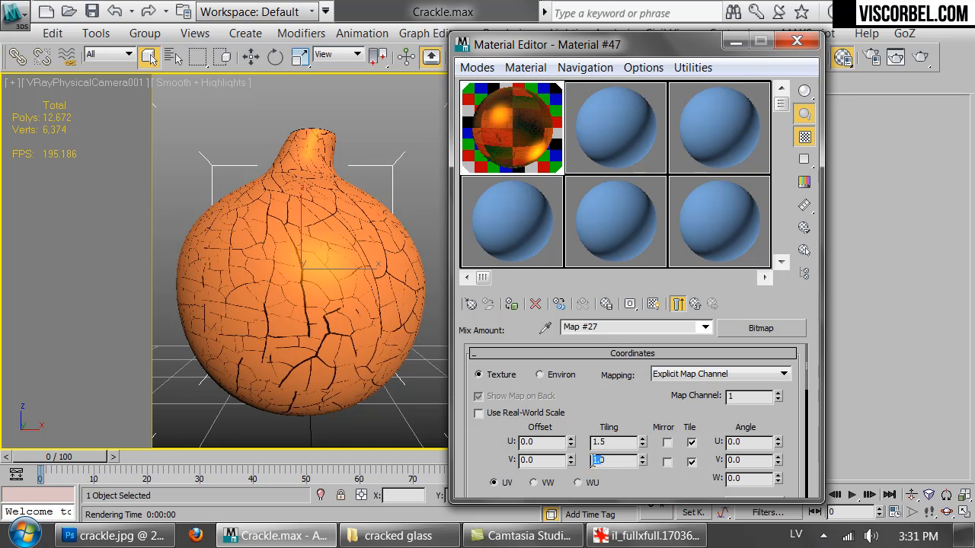
text(1.5)
key(Return)
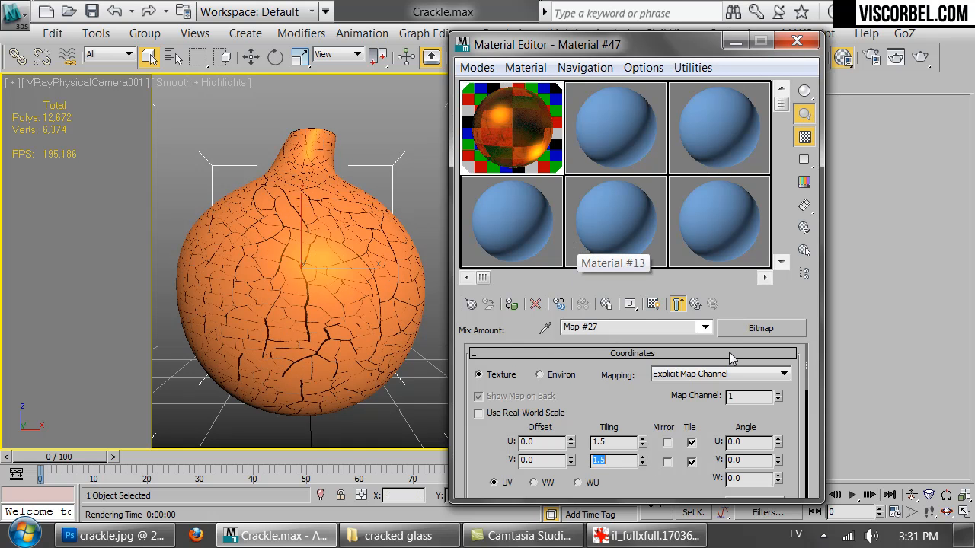
click(695, 304)
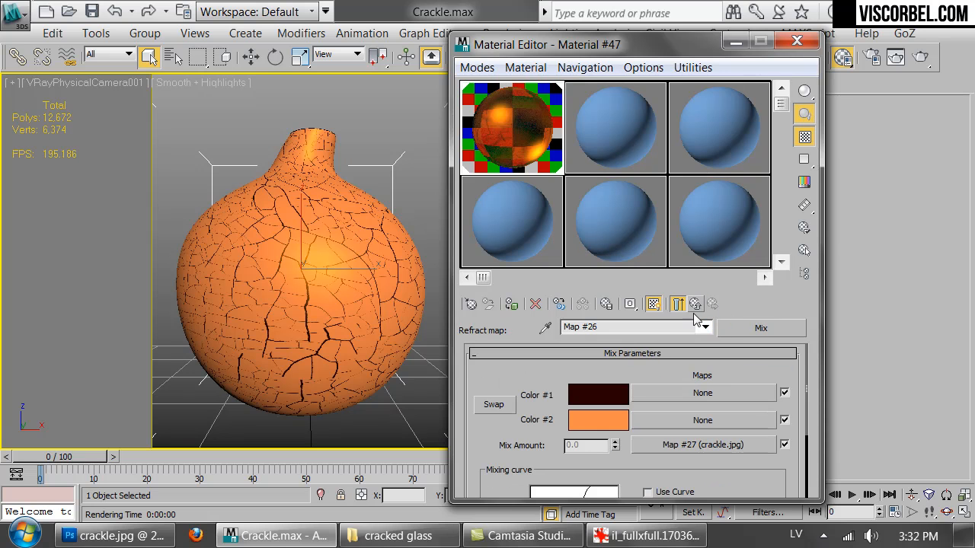
Set the crackle bitmap's blur to 0.5 and copy the bitmap from the Mix Amount slot
right_click(693, 445)
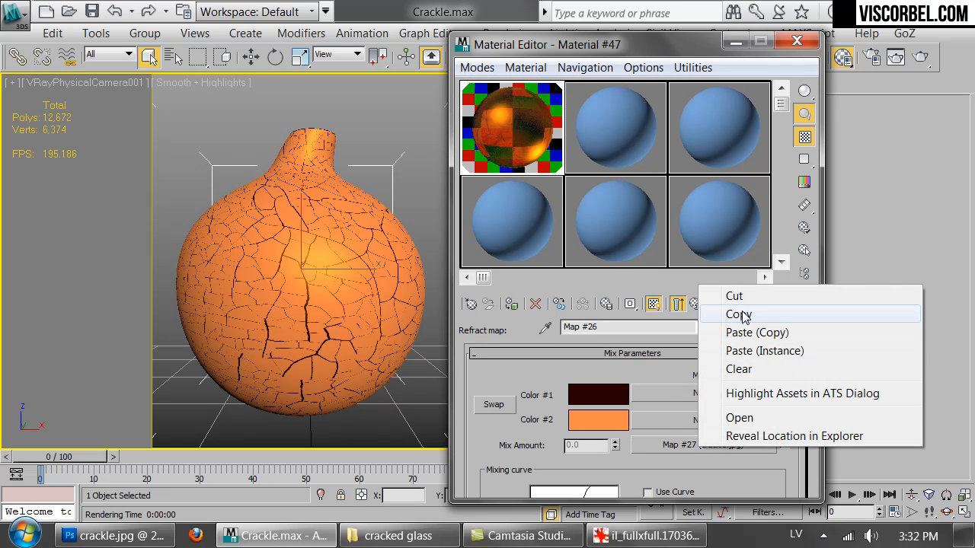
click(670, 445)
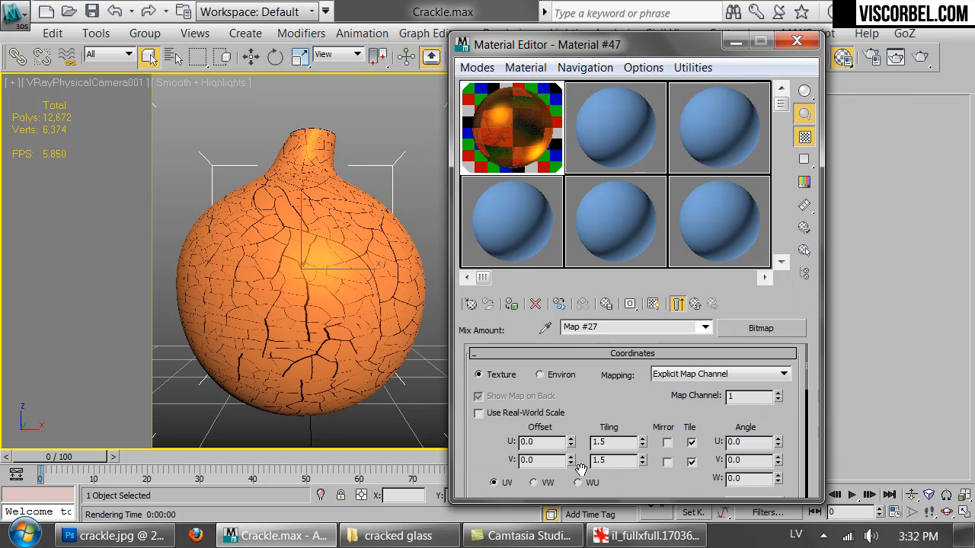
scroll(488, 426, down, 3)
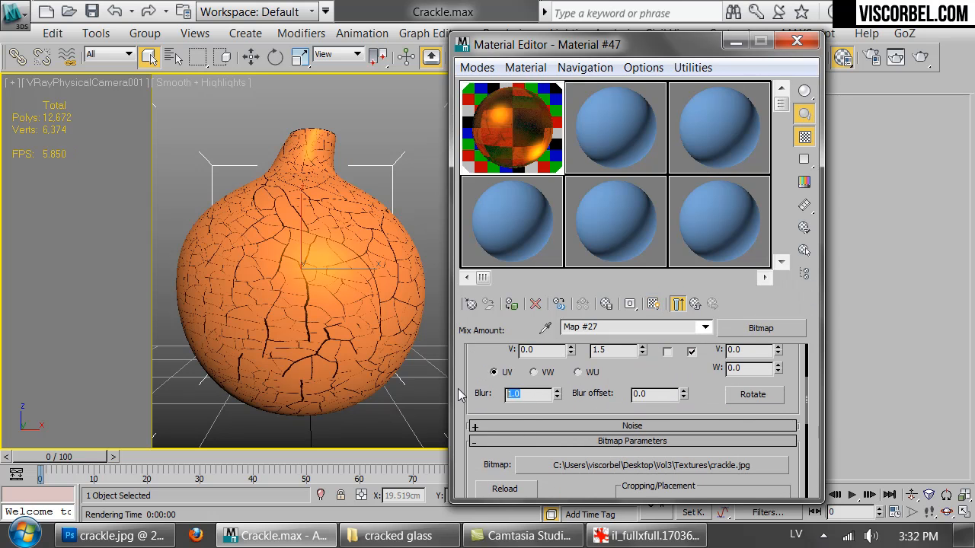
click(677, 304)
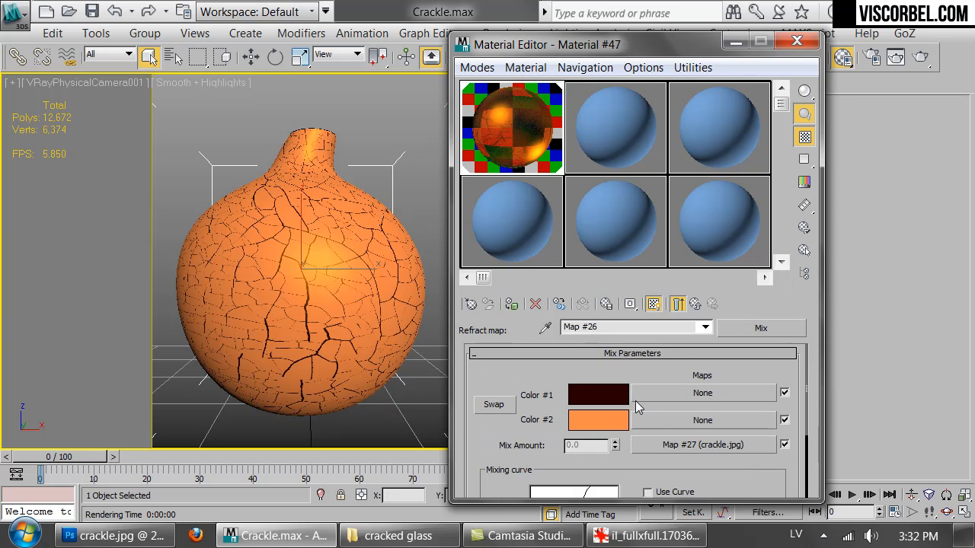
right_click(675, 447)
click(699, 308)
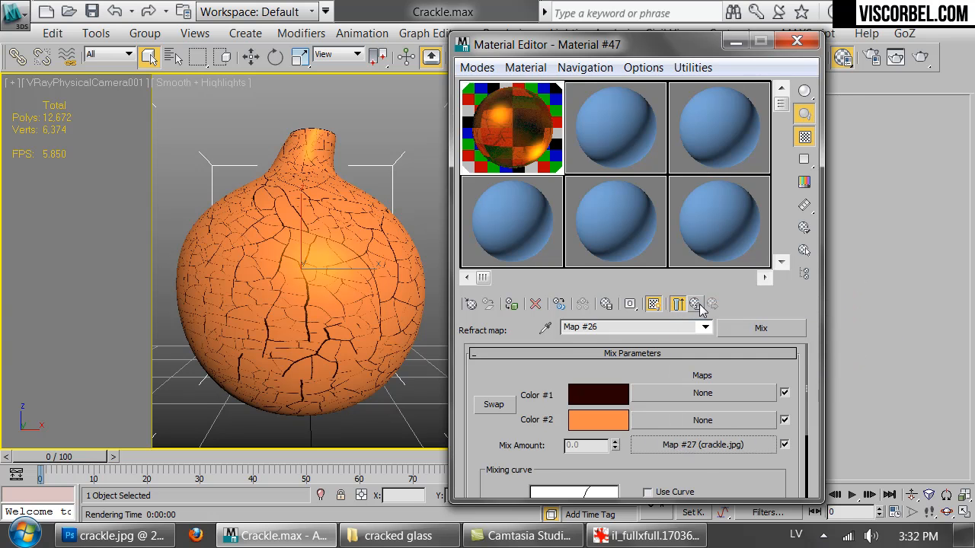
Paste the crackle bitmap as a copy into the material's Bump slot and open it
click(697, 305)
scroll(602, 439, down, 10)
click(598, 432)
scroll(496, 465, down, 4)
right_click(638, 442)
click(639, 445)
click(632, 437)
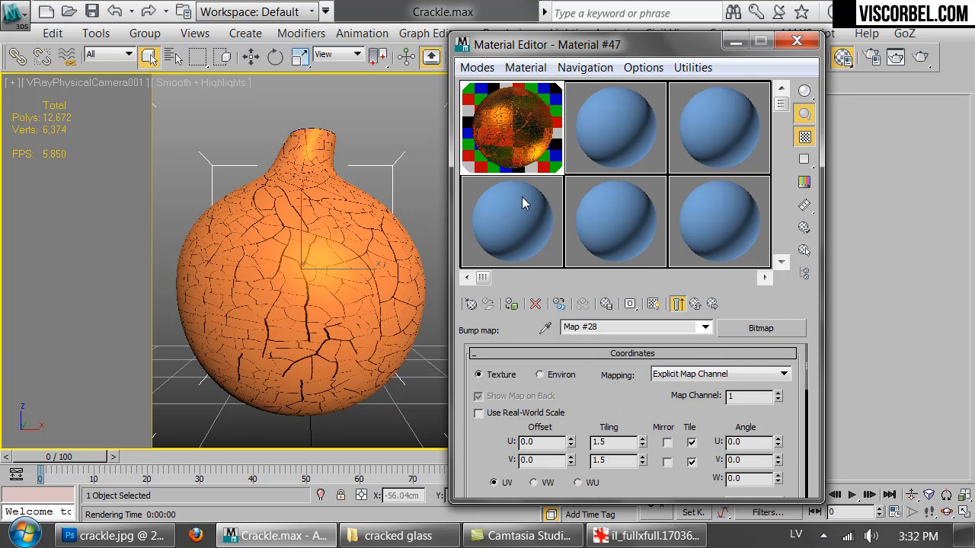
Enlarge the material preview and raise the bump bitmap's blur to 1.06
drag(500, 443, 499, 218)
double_click(515, 122)
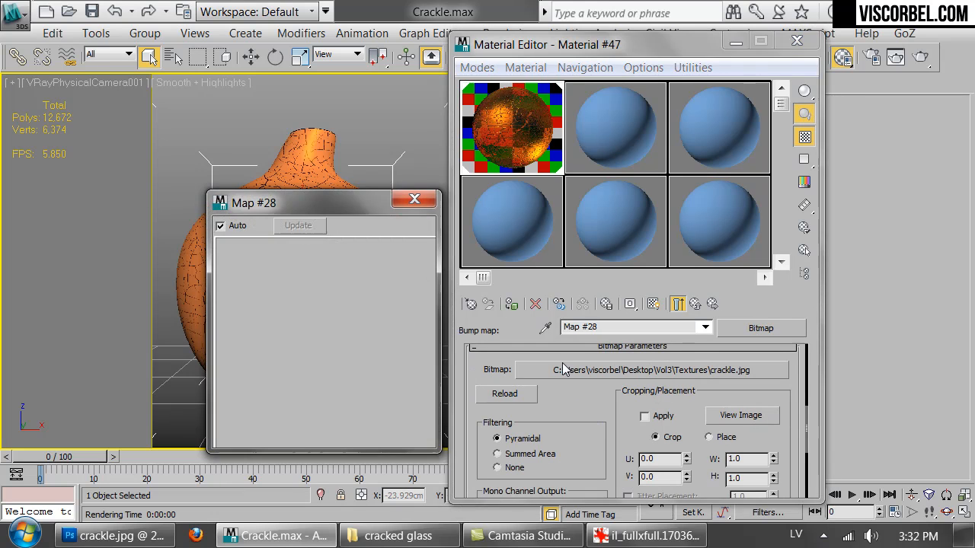
drag(583, 408, 588, 457)
scroll(587, 457, up, 3)
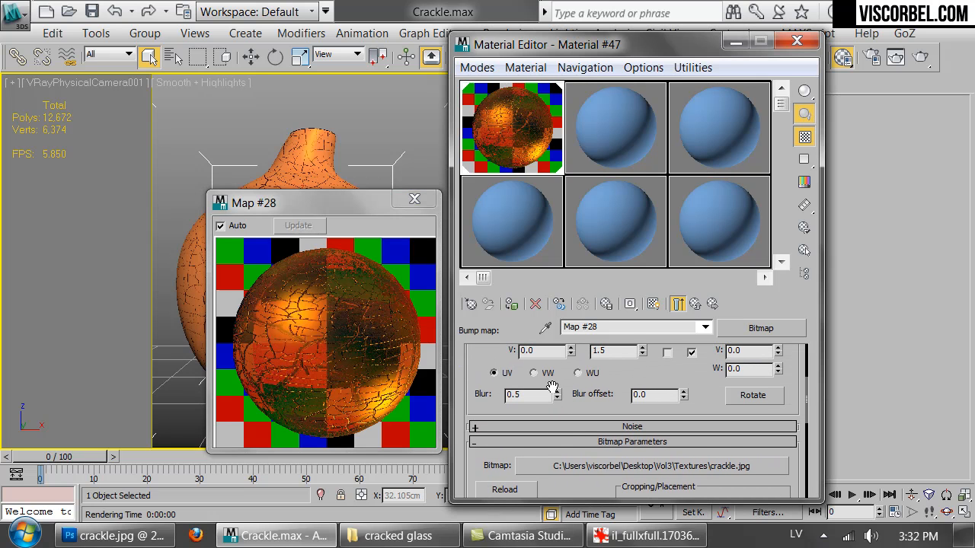
drag(553, 379, 557, 383)
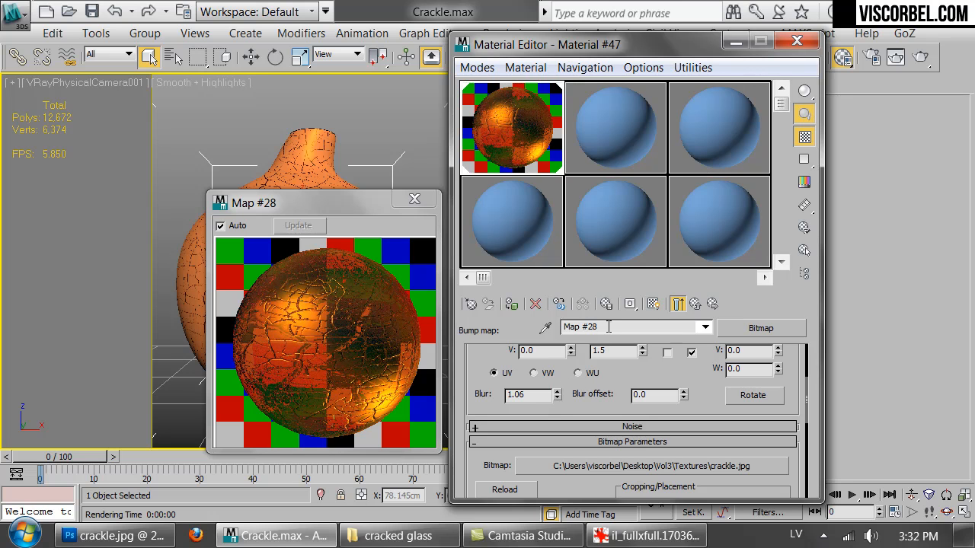
Test-render the vase with the render region following the mouse, inspect the cracks up close, and cancel the render
click(920, 57)
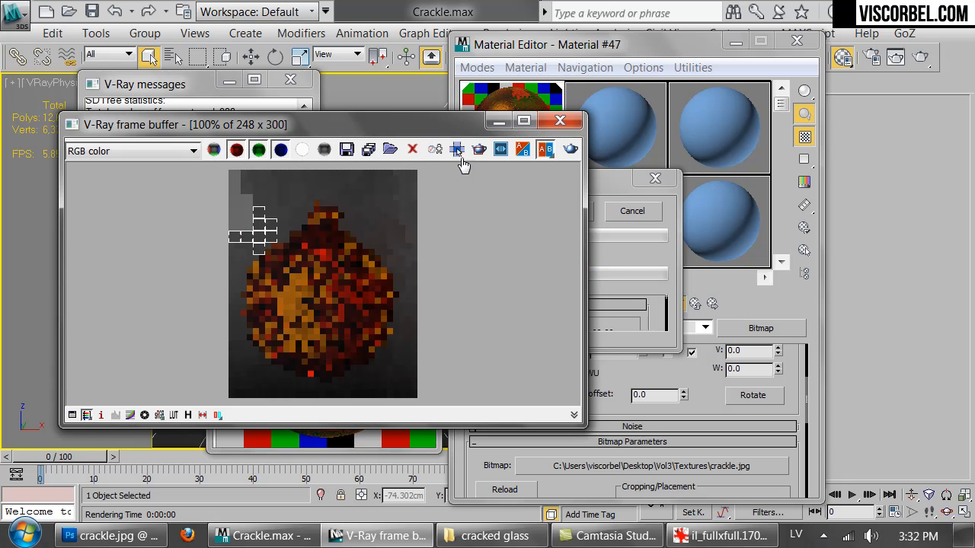
click(457, 150)
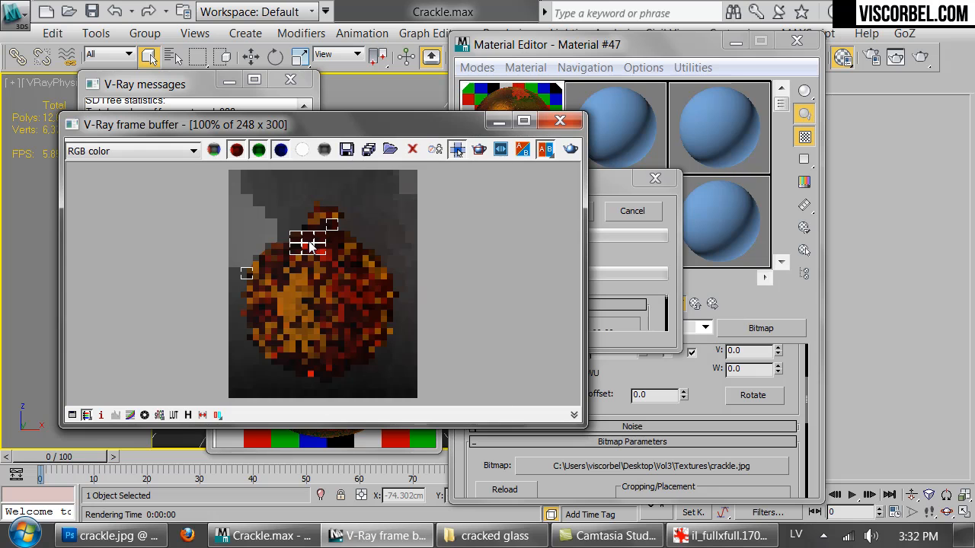
scroll(309, 245, up, 2)
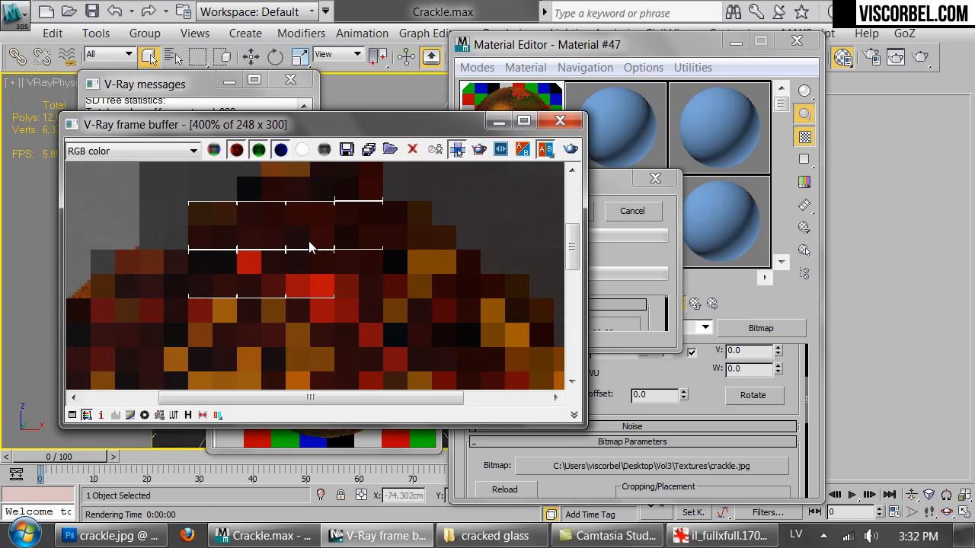
scroll(310, 245, down, 1)
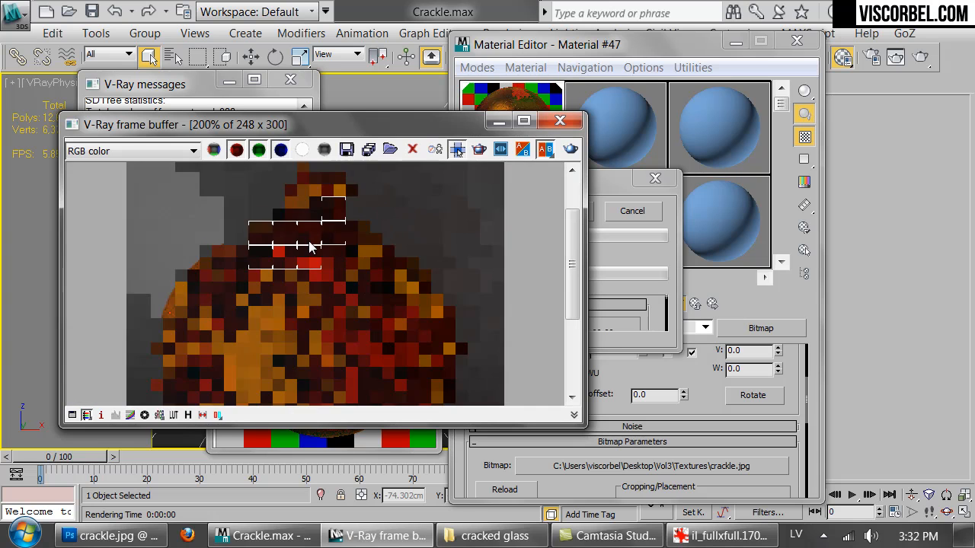
scroll(309, 245, down, 1)
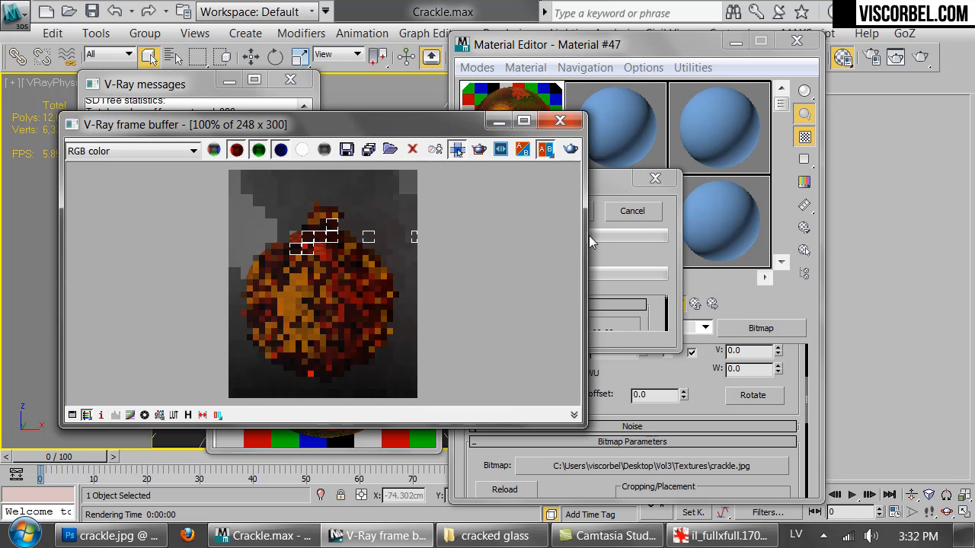
click(631, 212)
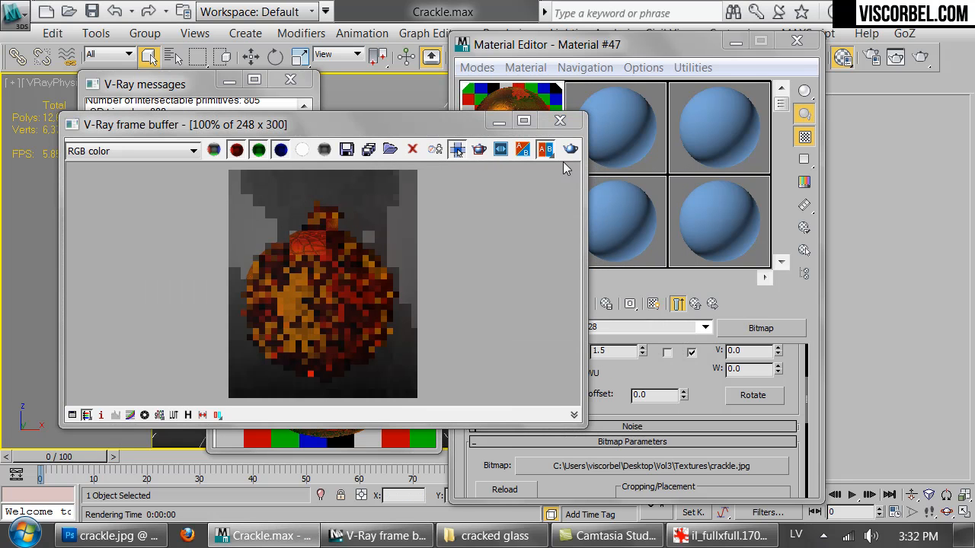
click(559, 121)
Replace the bump bitmap with a Mix map, keeping the old map as a sub-map
click(745, 331)
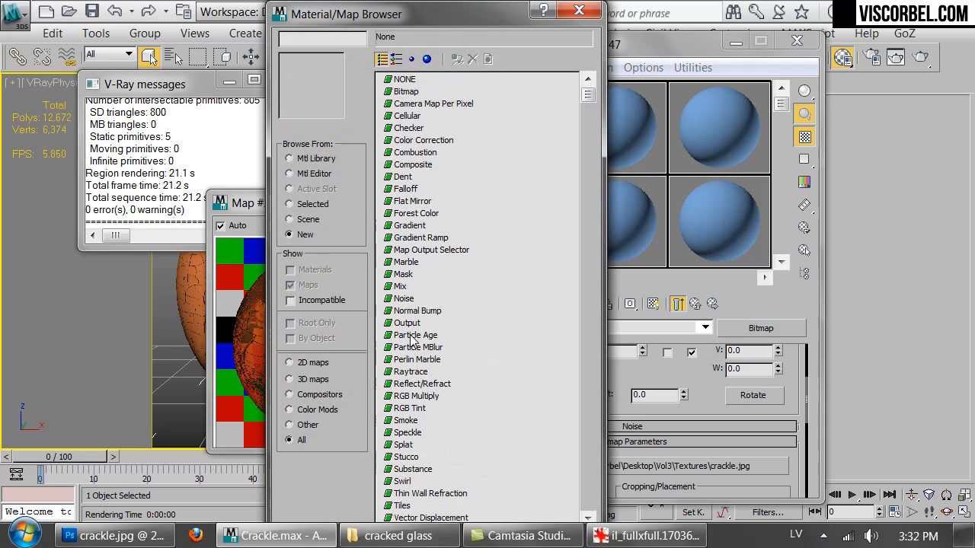
double_click(405, 294)
click(593, 317)
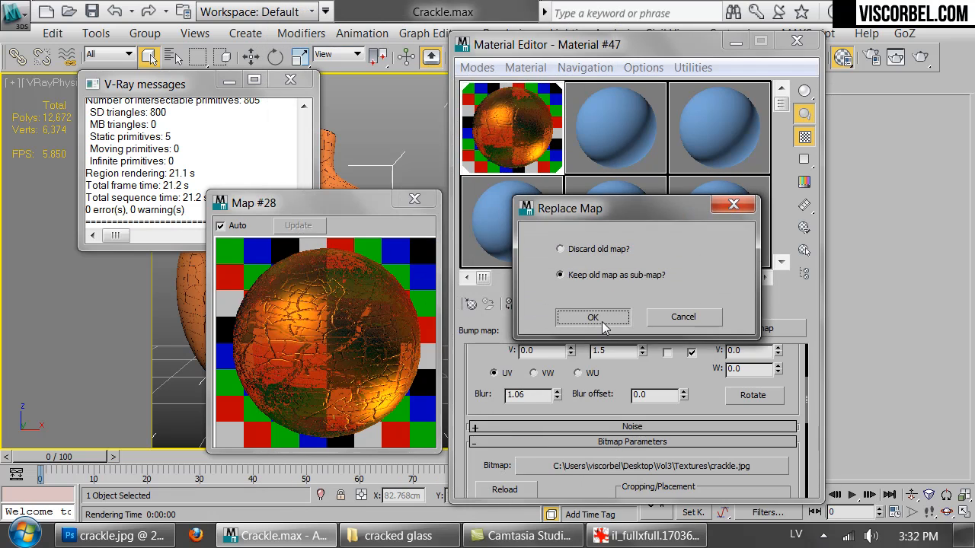
Assign a Noise map of size 10 to Color #2 of the bump Mix map and return to the Mix map
click(646, 422)
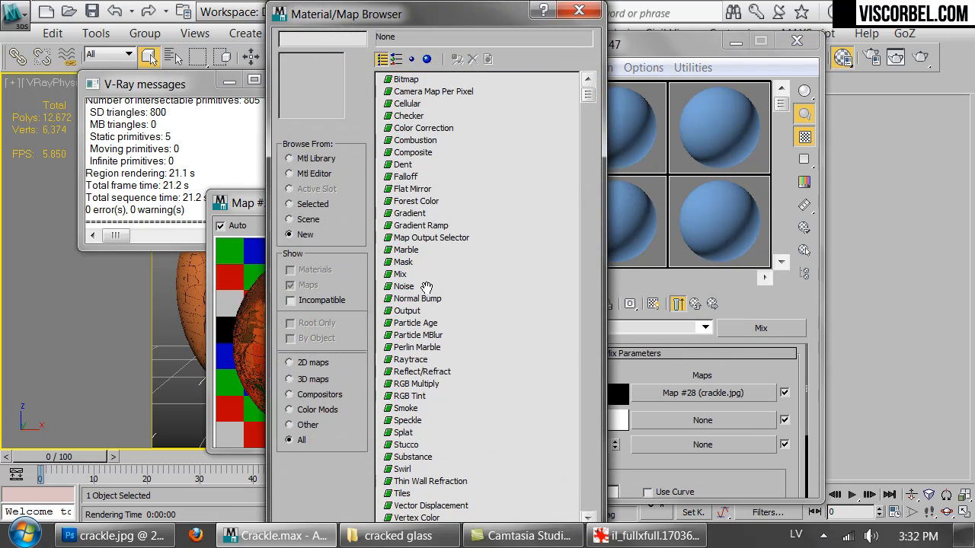
double_click(403, 286)
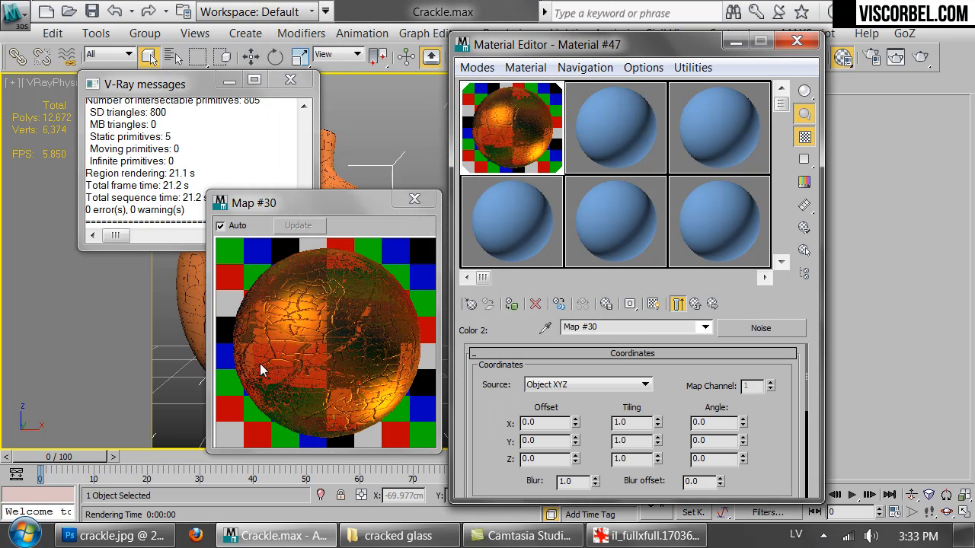
drag(473, 477, 478, 334)
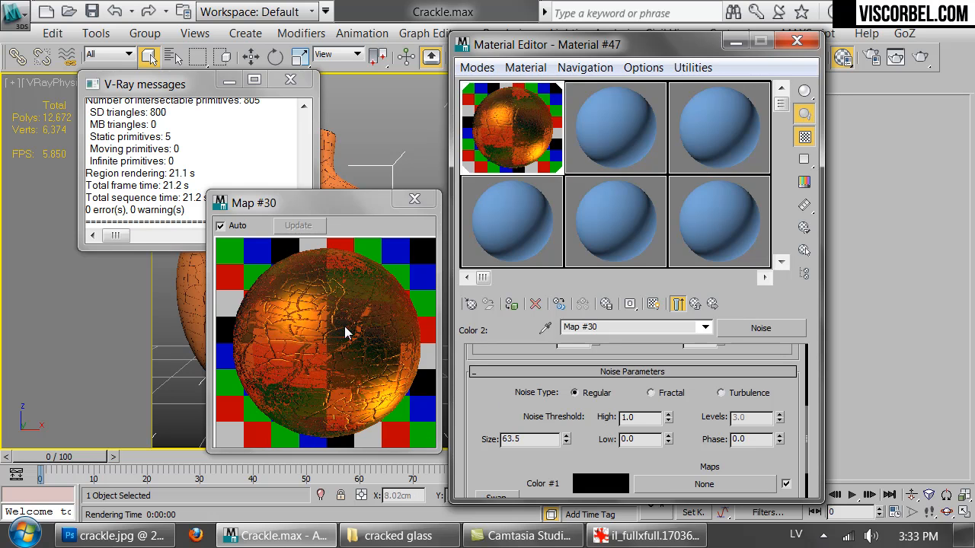
text(10)
key(Return)
click(699, 305)
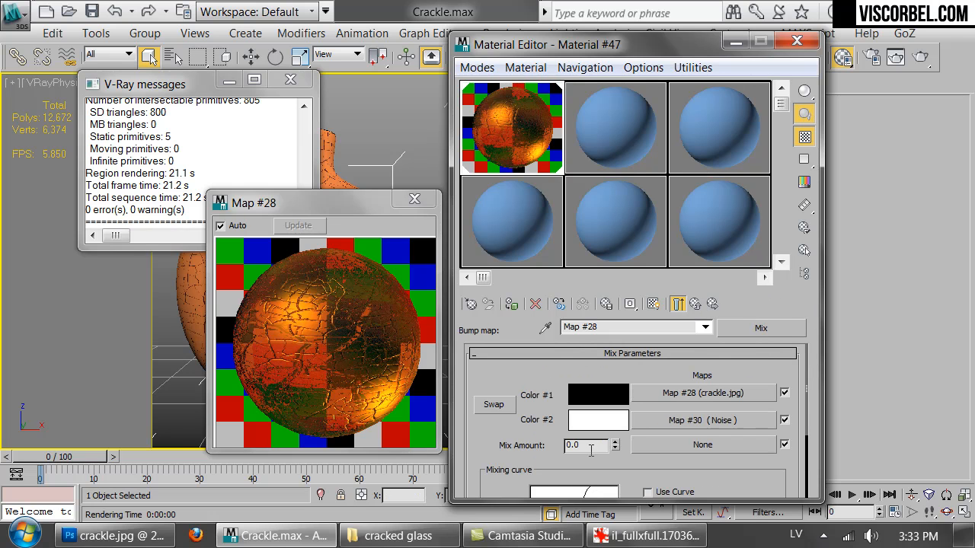
Set the bump Mix amount to 50 and render the vase to inspect its surface up close
text(50)
key(Return)
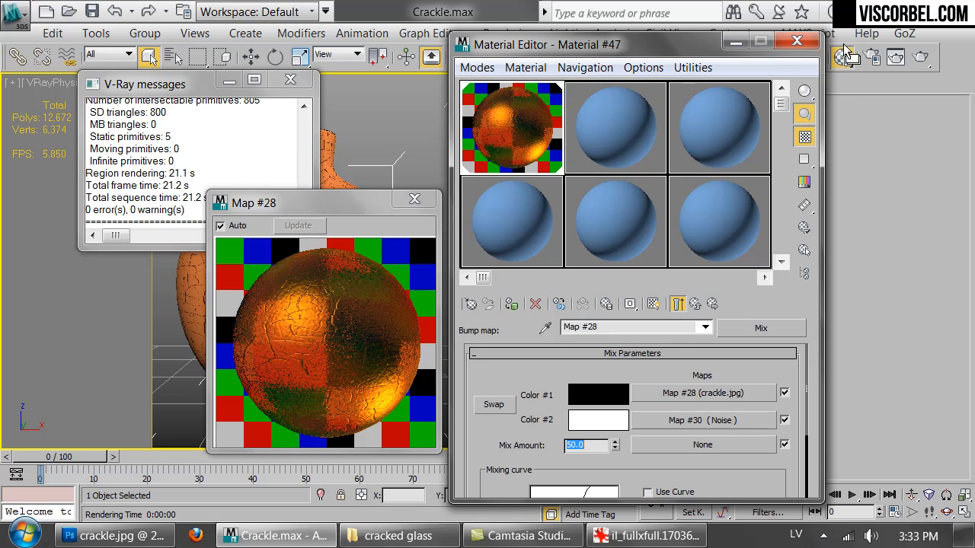
click(926, 59)
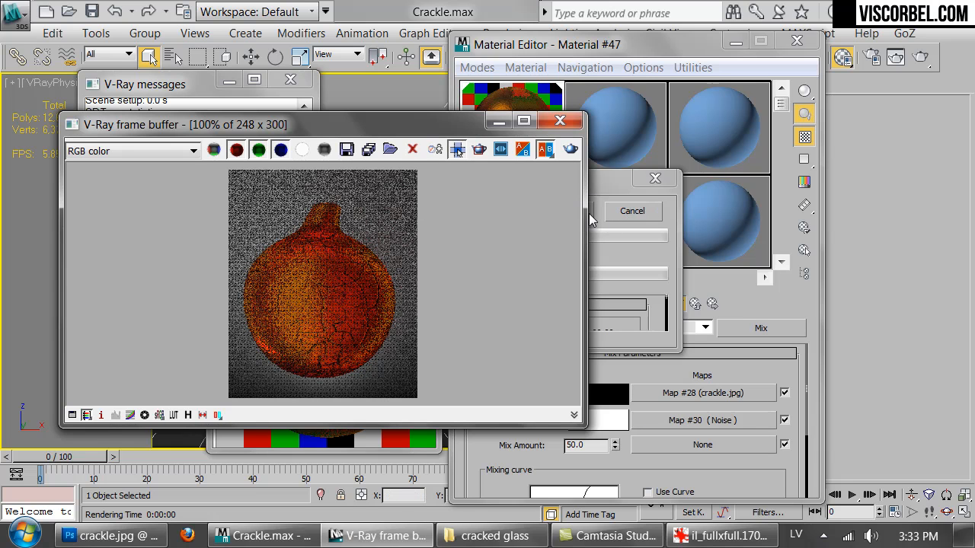
scroll(276, 309, up, 1)
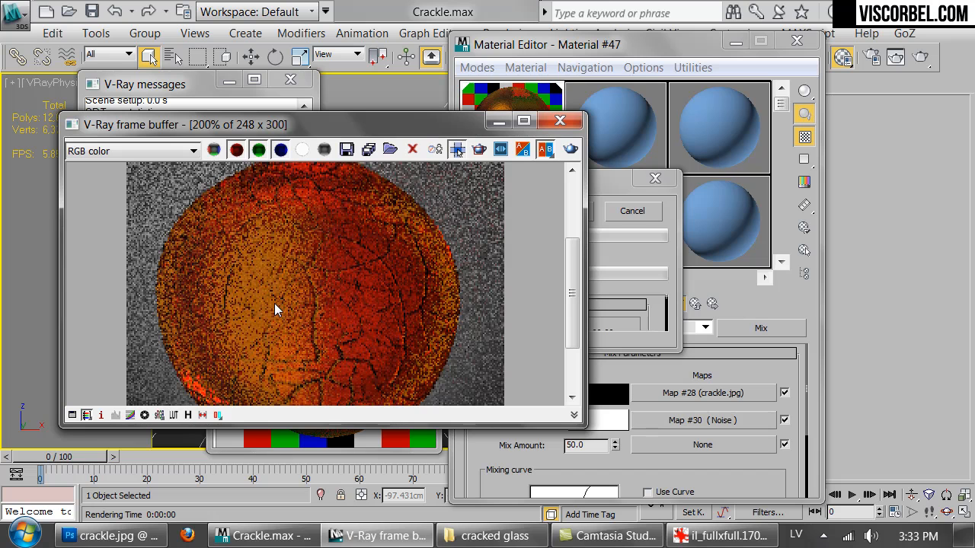
Examine the cracks and bumps on the vase's render up close and at full view, and close the frame buffer
scroll(275, 305, down, 1)
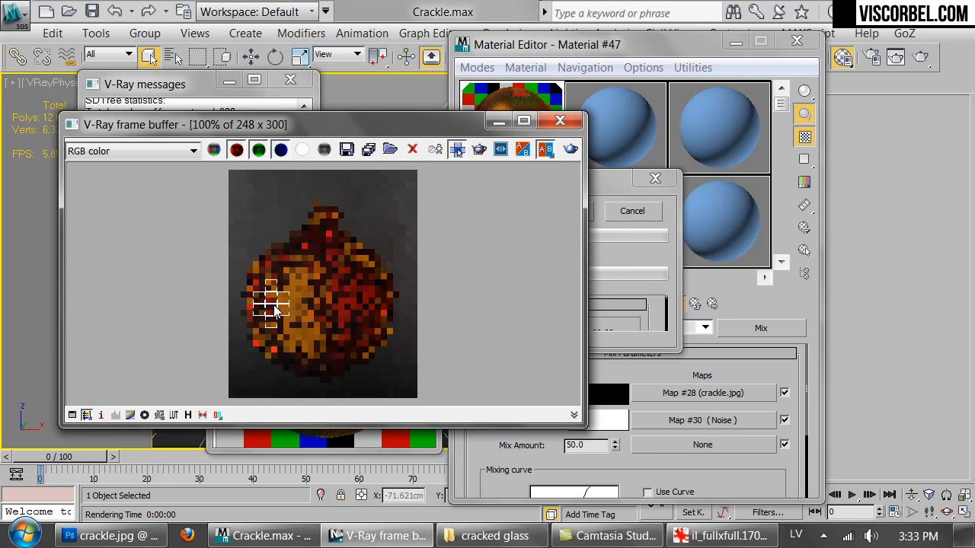
scroll(275, 308, up, 2)
scroll(274, 305, down, 1)
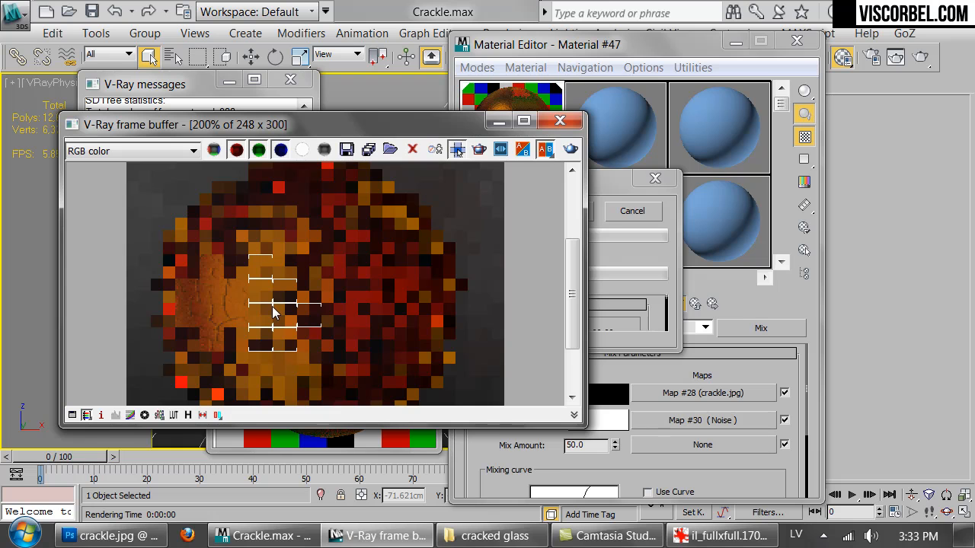
scroll(274, 312, down, 1)
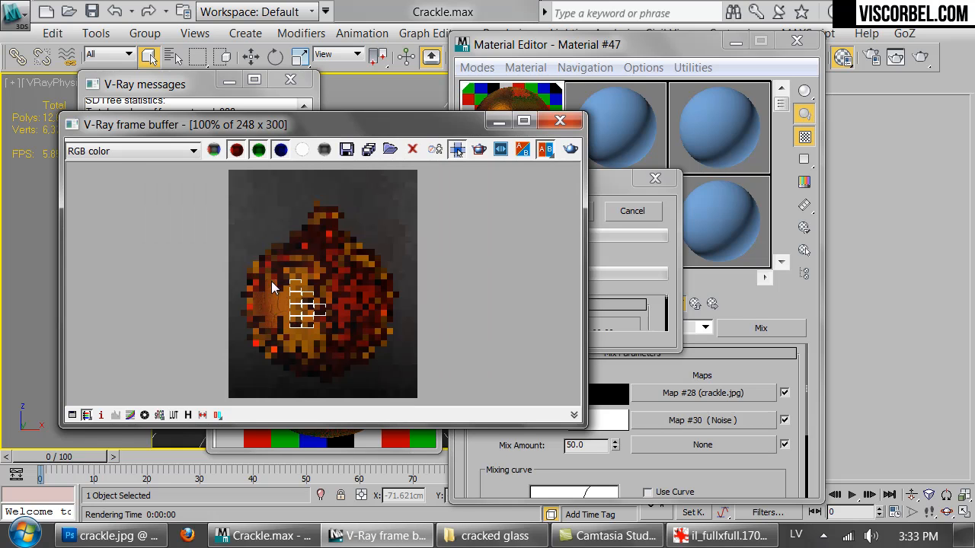
scroll(273, 282, up, 1)
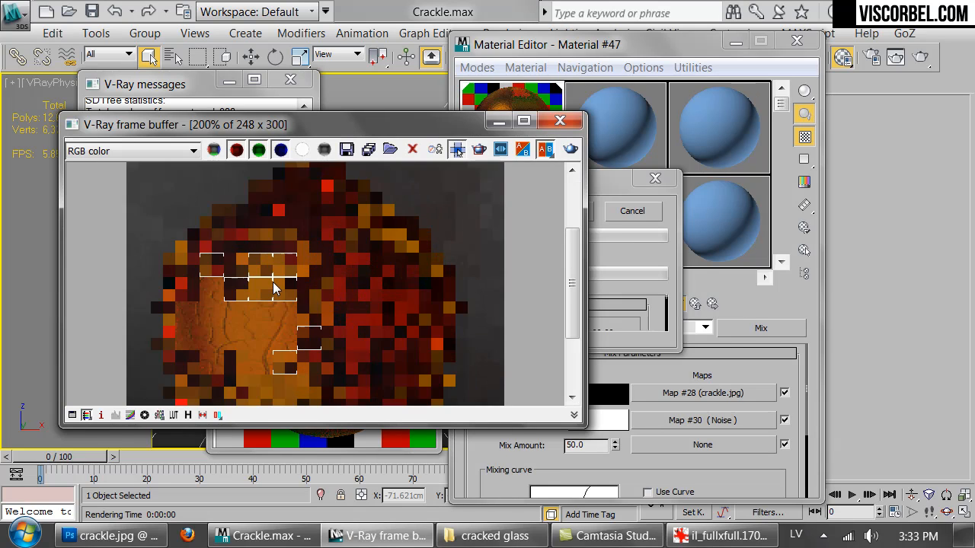
scroll(275, 288, down, 1)
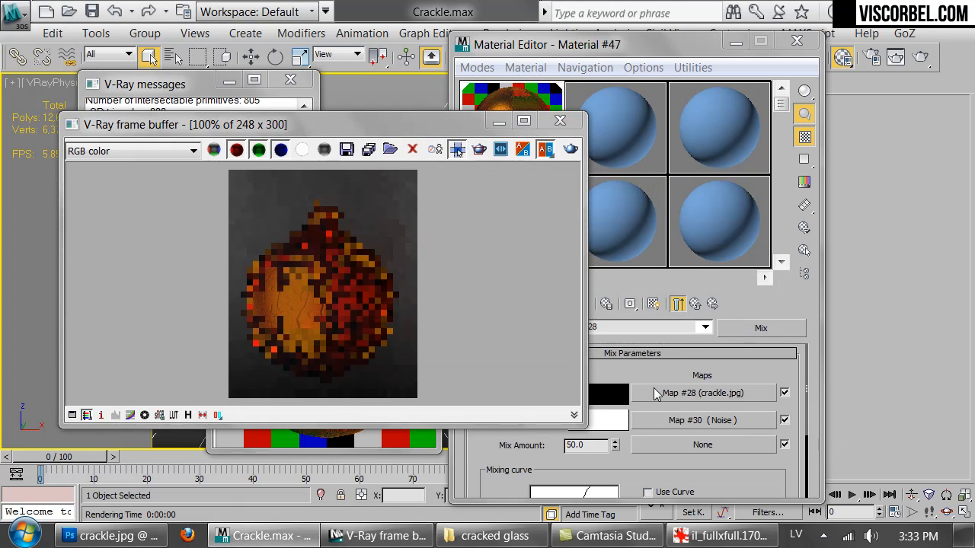
click(542, 126)
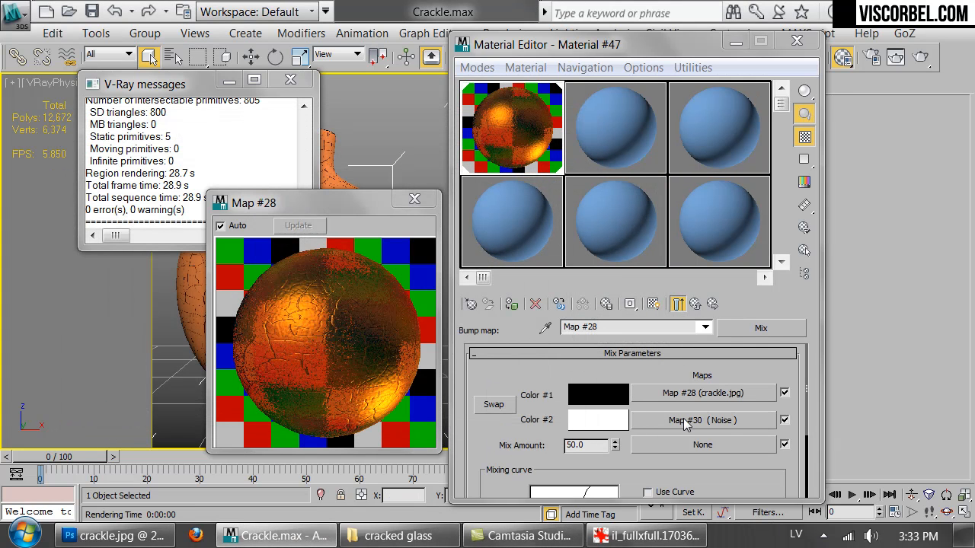
Switch the render setup to ActiveShade mode, check the assigned renderers and start a live V-Ray RT preview of the vase
click(872, 57)
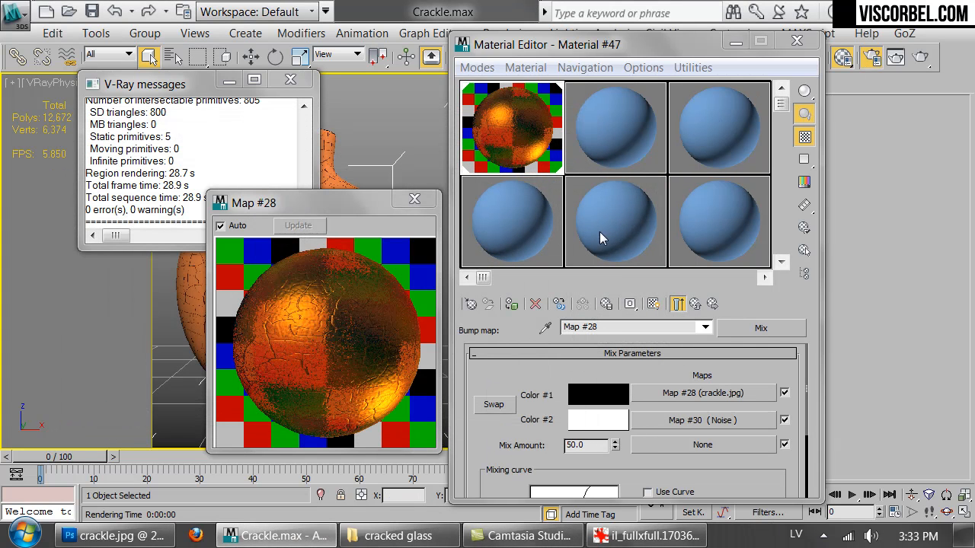
click(490, 465)
click(533, 445)
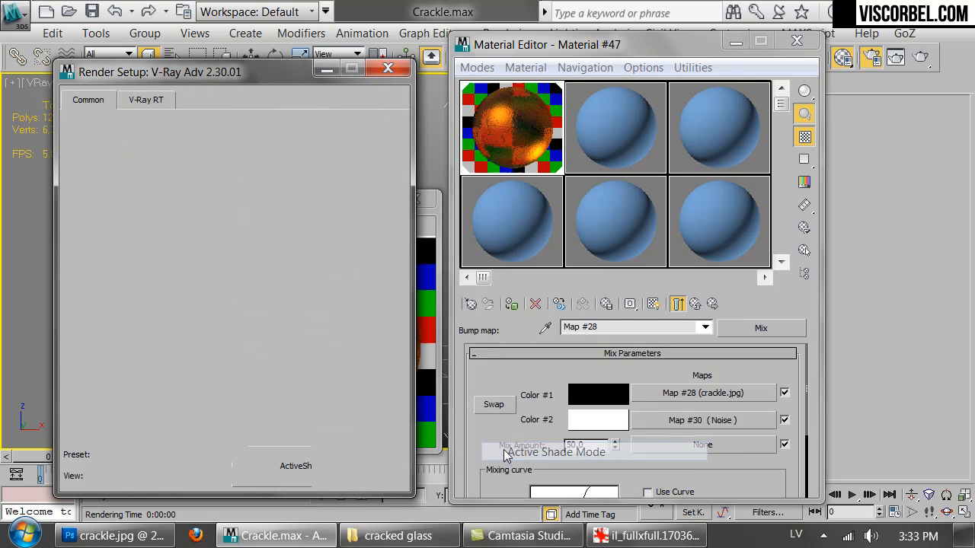
scroll(286, 309, down, 10)
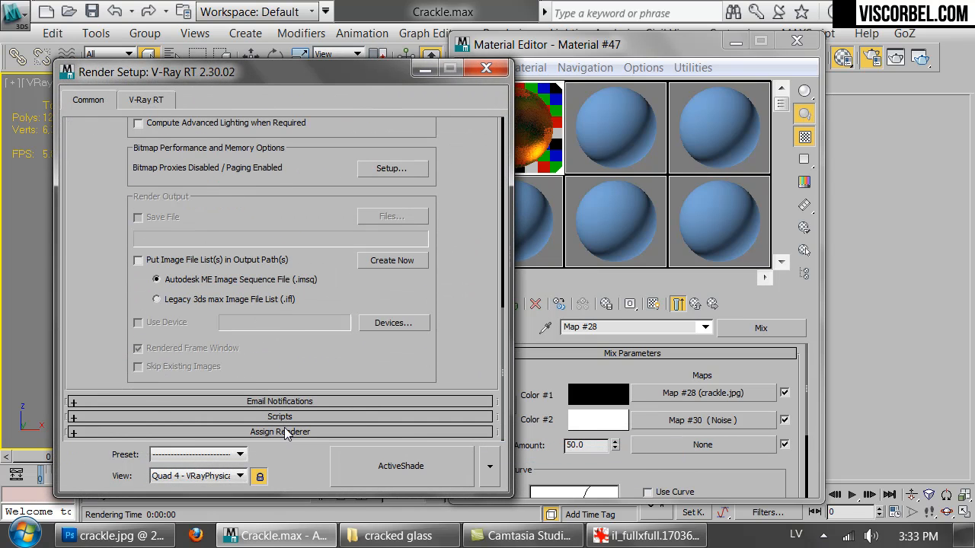
click(281, 432)
click(401, 466)
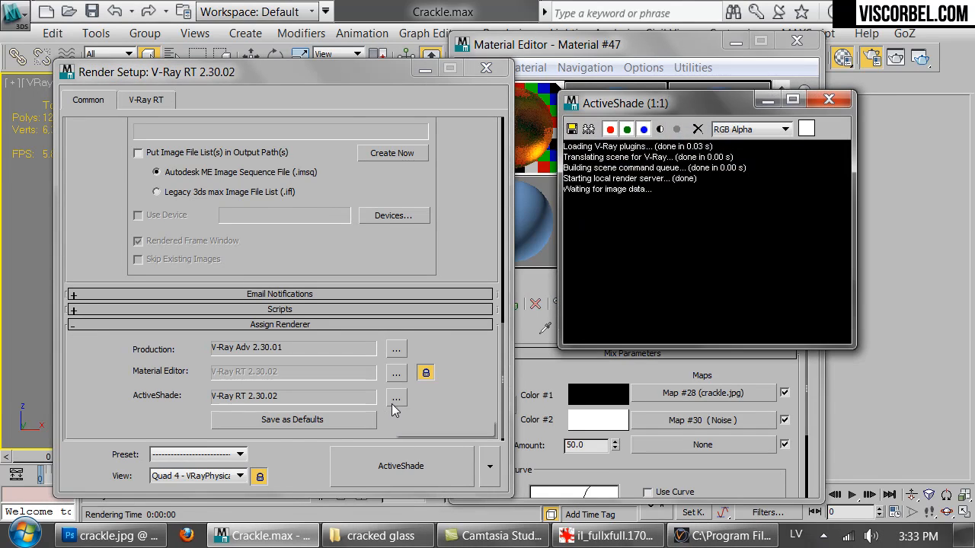
click(486, 68)
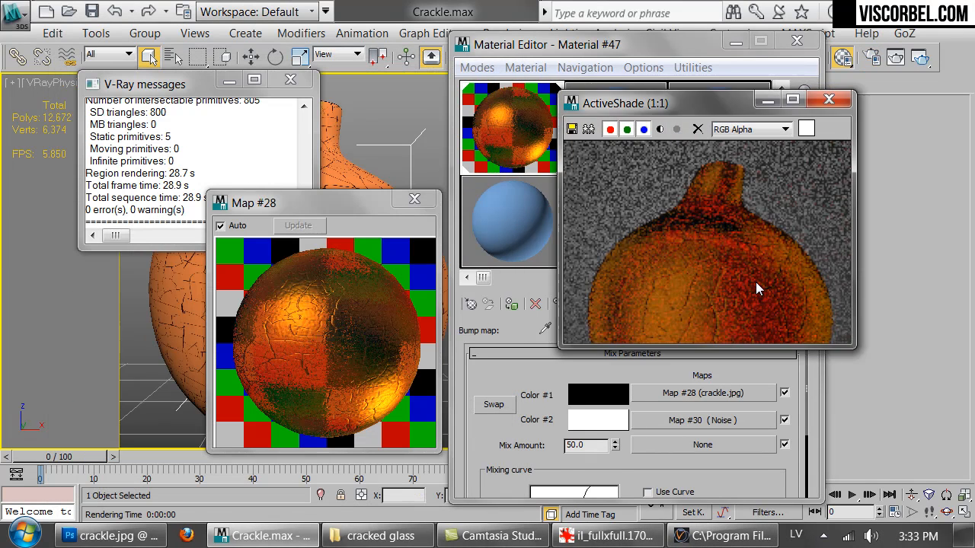
Arrange the bump mix's Noise map beside an enlarged ActiveShade preview and set the noise size to 1
click(667, 420)
drag(680, 44, 381, 32)
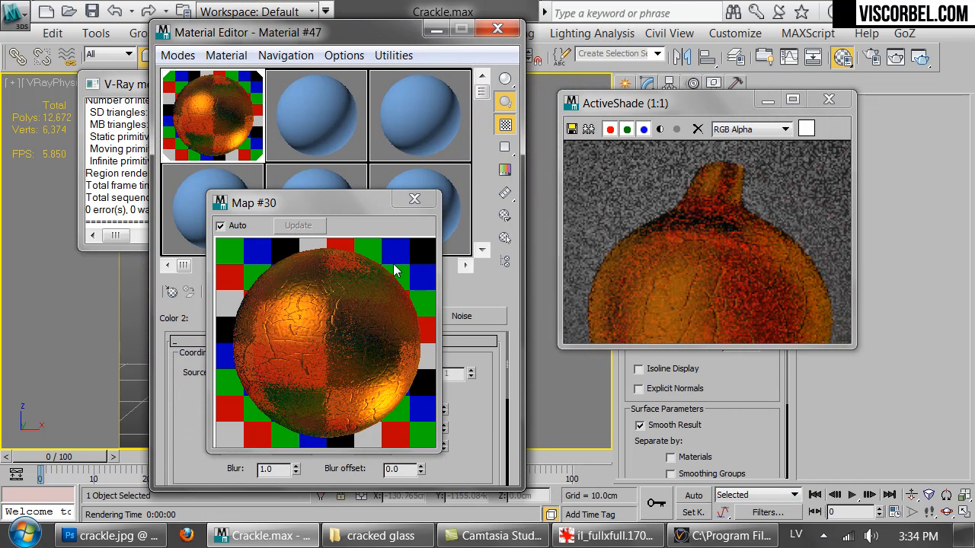
click(414, 199)
drag(201, 419, 213, 301)
drag(307, 443, 160, 371)
text(1)
key(Return)
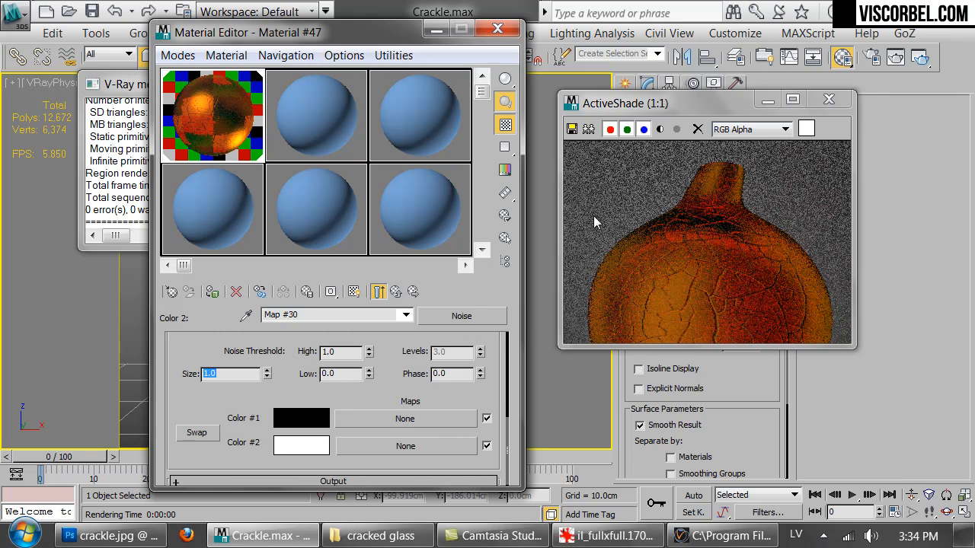
drag(660, 346, 662, 455)
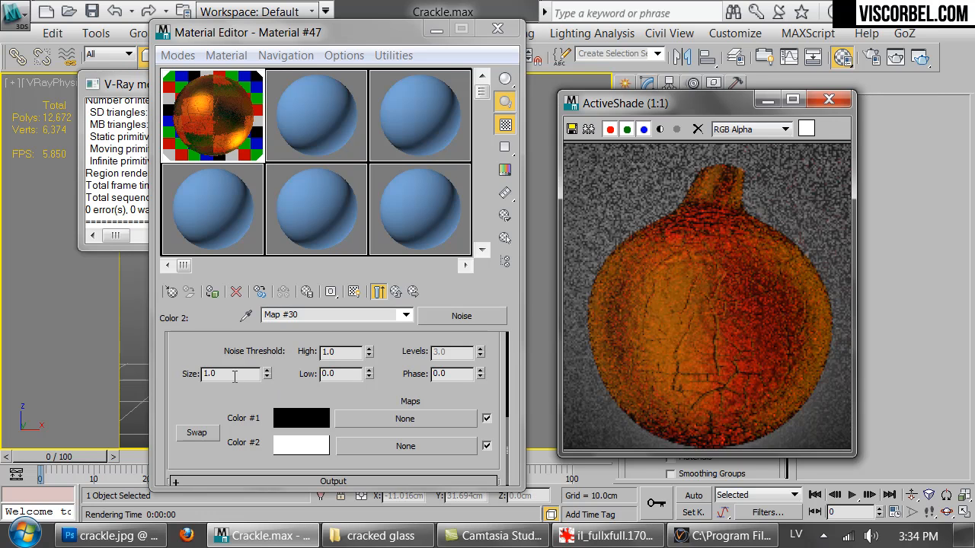
Set the Noise map's size to 2 and return to the top level of Material #47
double_click(206, 373)
text(2)
key(Return)
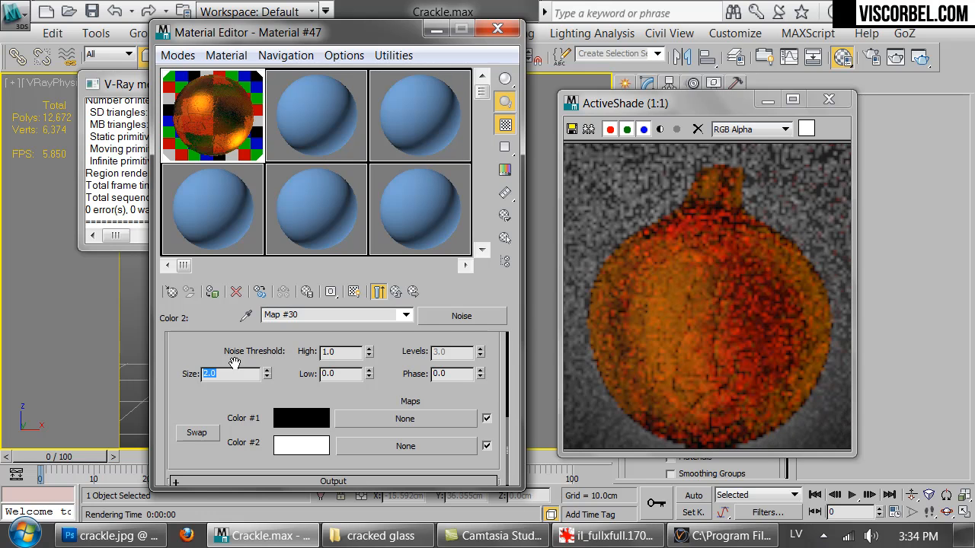
click(396, 292)
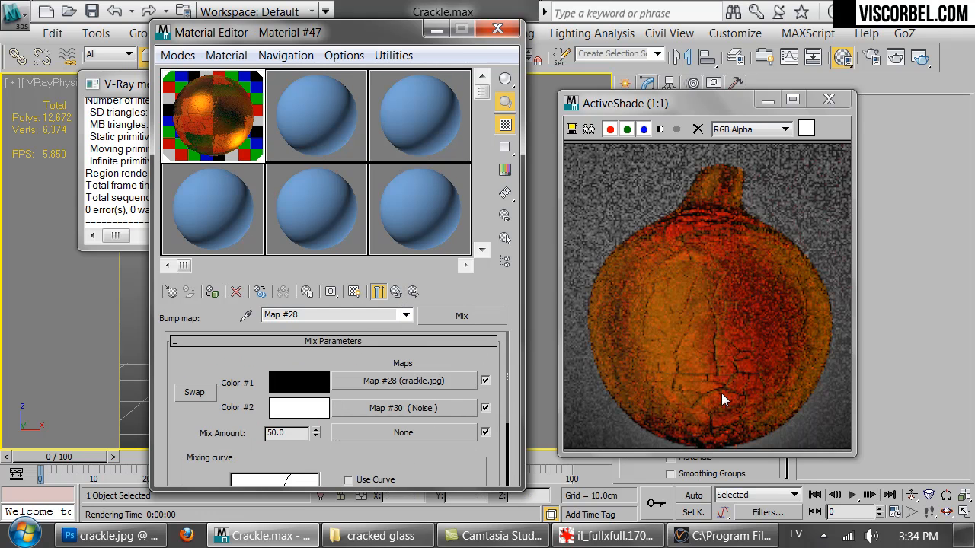
click(396, 293)
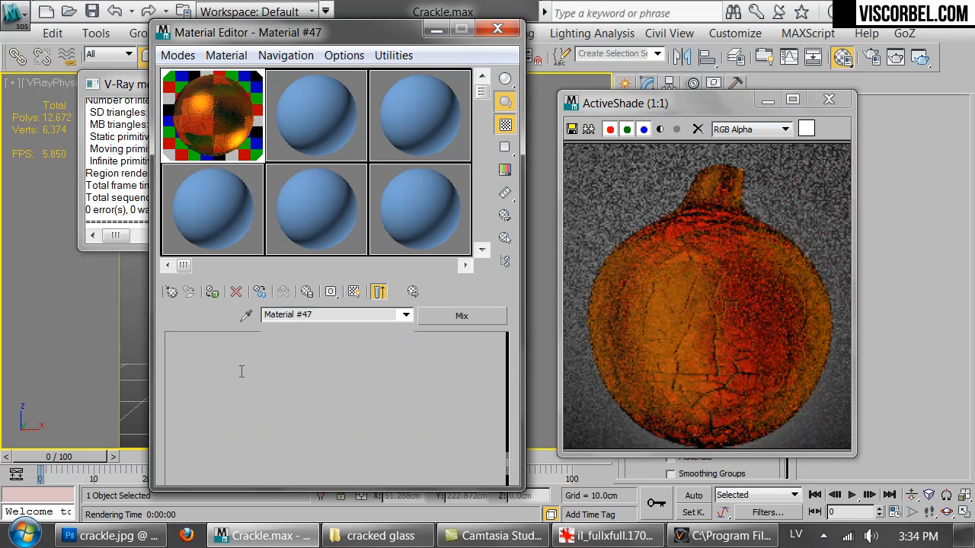
Set the brightness value of the material's orange reflection colour to 249
scroll(205, 356, up, 15)
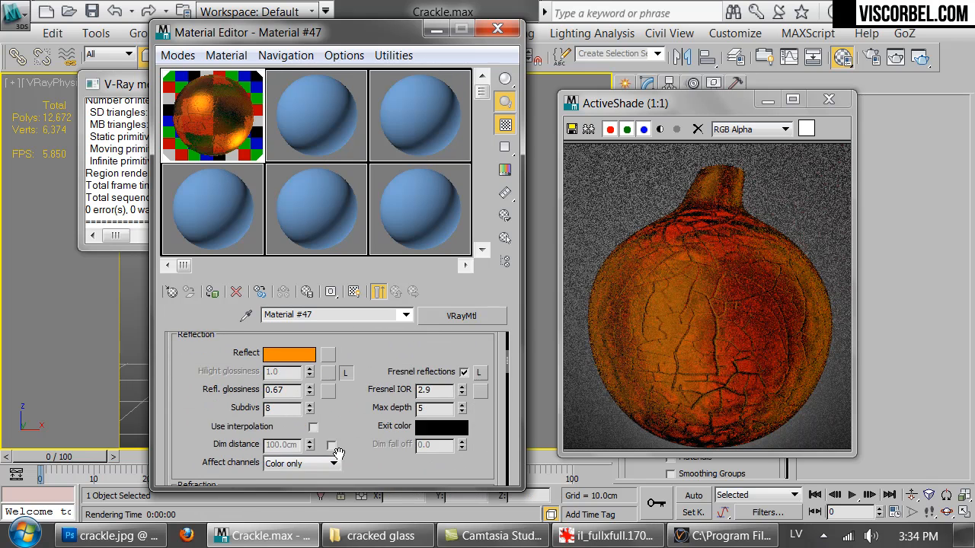
scroll(339, 451, down, 3)
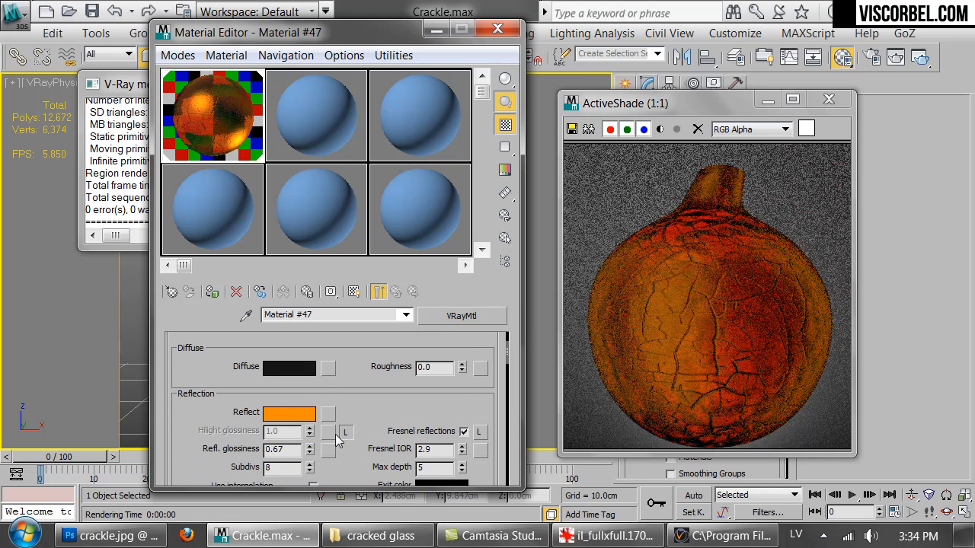
click(293, 413)
click(685, 199)
click(652, 261)
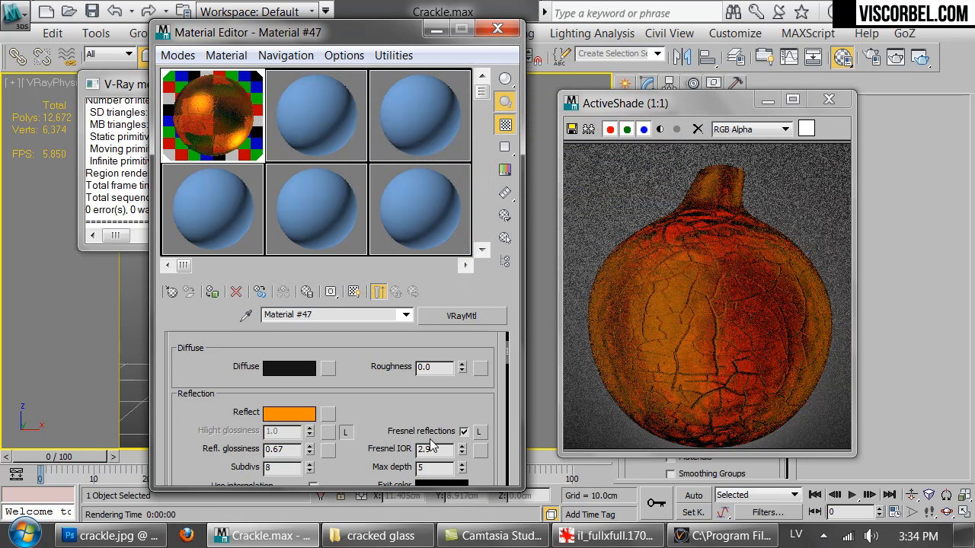
Set the Fresnel IOR to 5 and the reflection glossiness to 0.74 after trying 0.8
text(5)
key(Return)
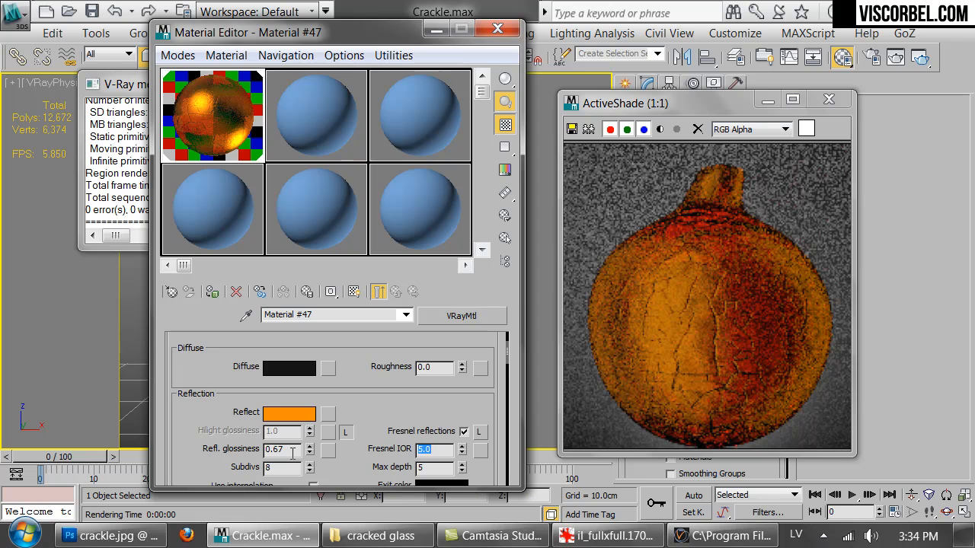
drag(308, 455, 309, 442)
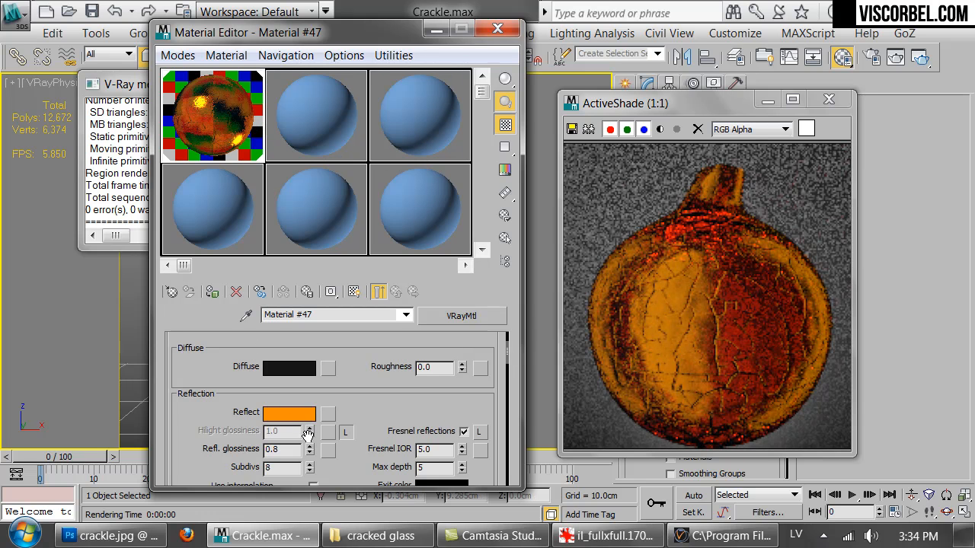
drag(309, 449, 309, 452)
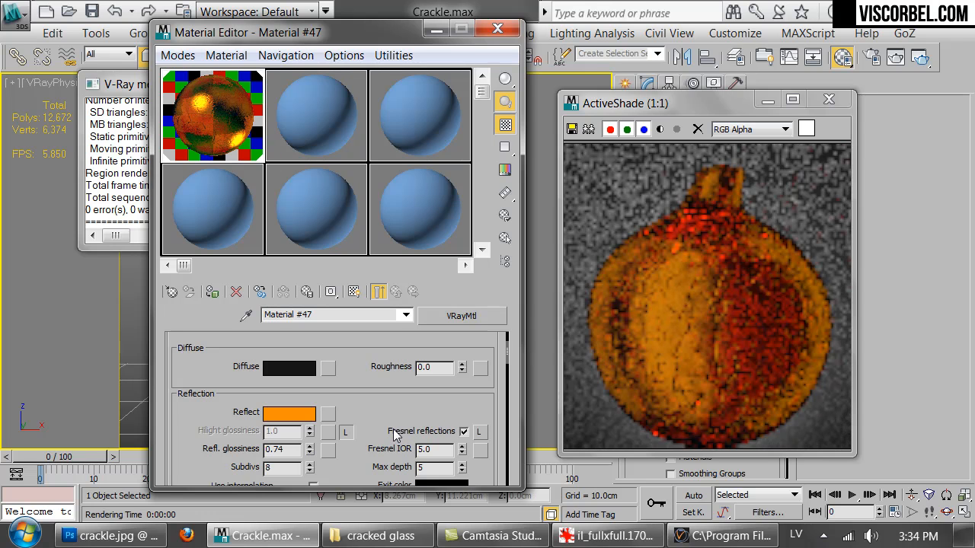
Try bump amounts of 5 and 8 for the material, and settle on a bump amount of 10
drag(337, 479, 379, 234)
scroll(355, 331, down, 12)
scroll(258, 344, up, 1)
scroll(257, 344, up, 1)
double_click(244, 396)
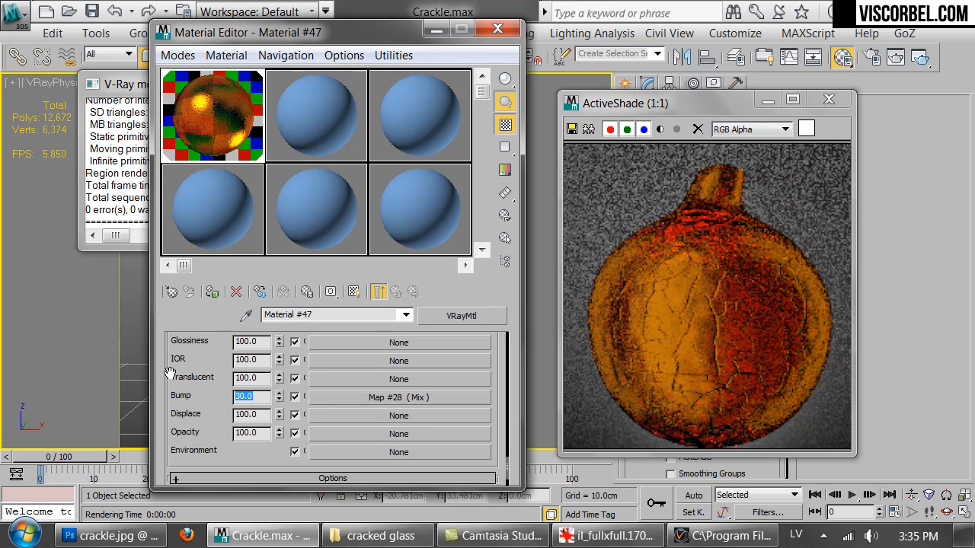
text(5)
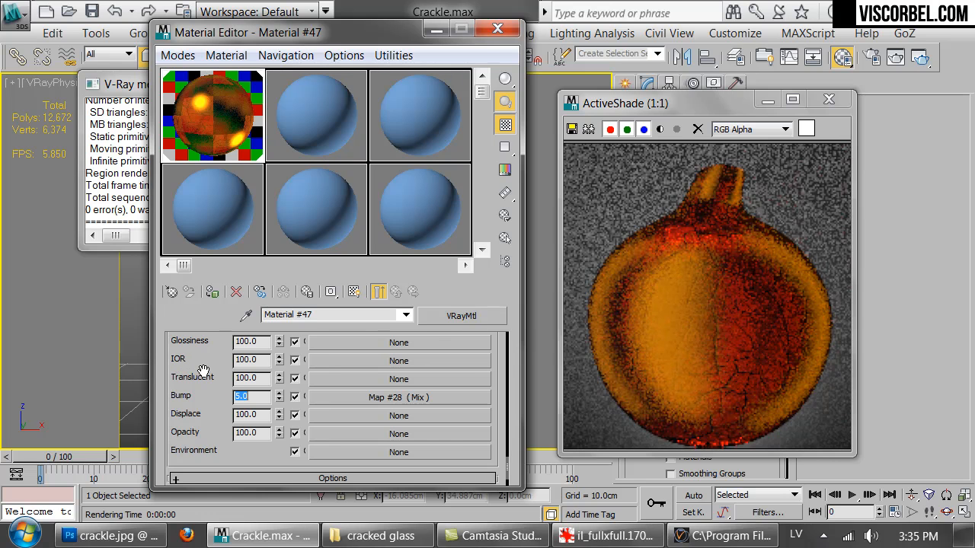
text(8)
key(Return)
text(10)
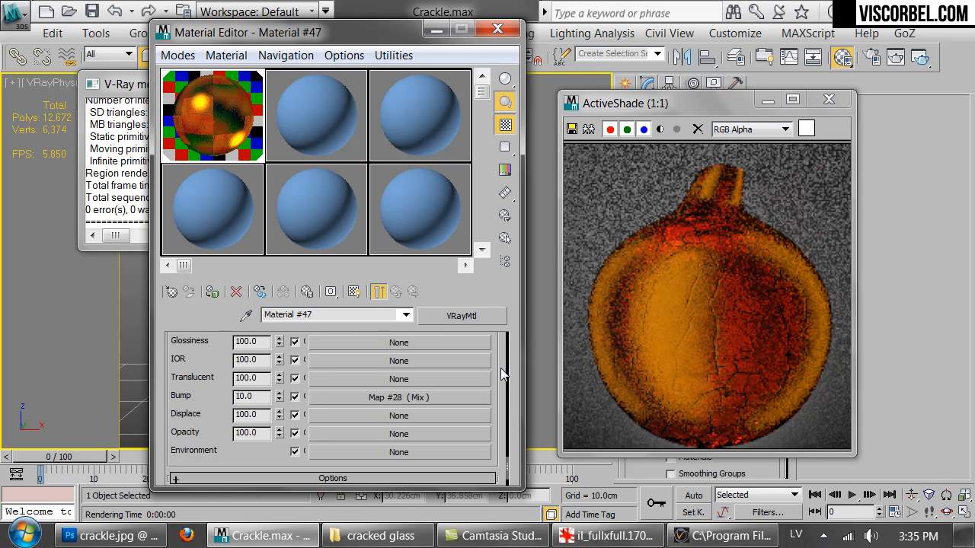
Set the Fresnel IOR of the material's reflection to 3
scroll(482, 387, up, 10)
scroll(470, 395, up, 10)
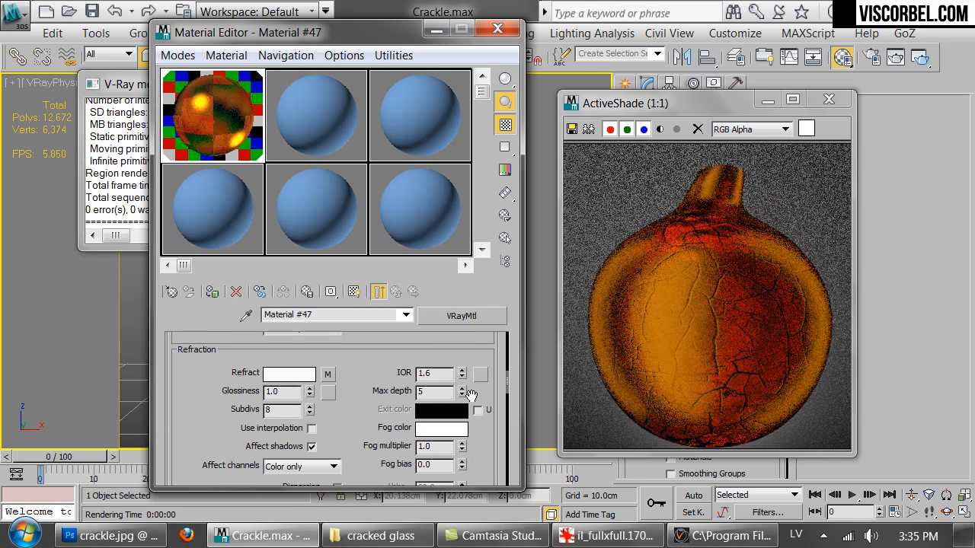
scroll(431, 463, down, 2)
drag(444, 427, 404, 427)
text(3)
key(Return)
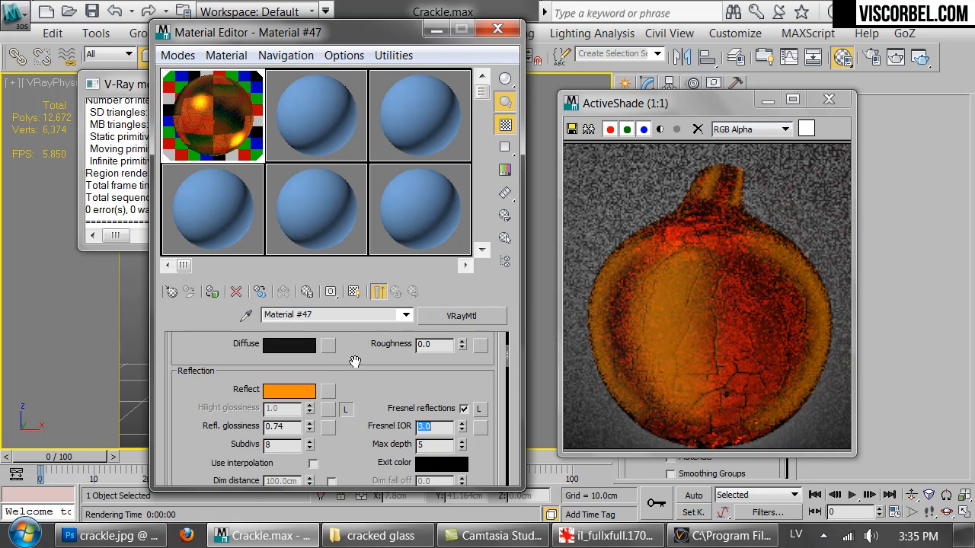
Convert the vase material to a VRayBlendMtl, keeping the old material as a sub-material
click(437, 318)
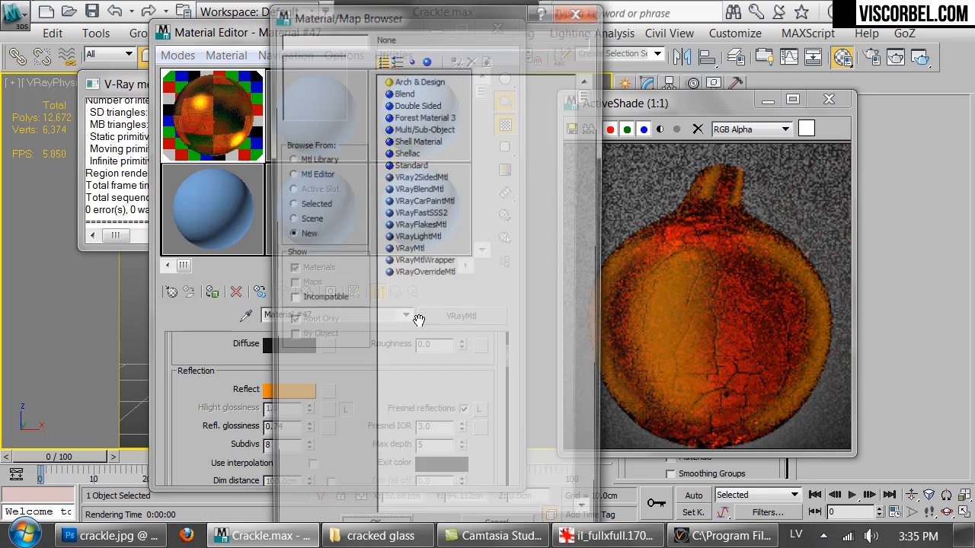
double_click(411, 192)
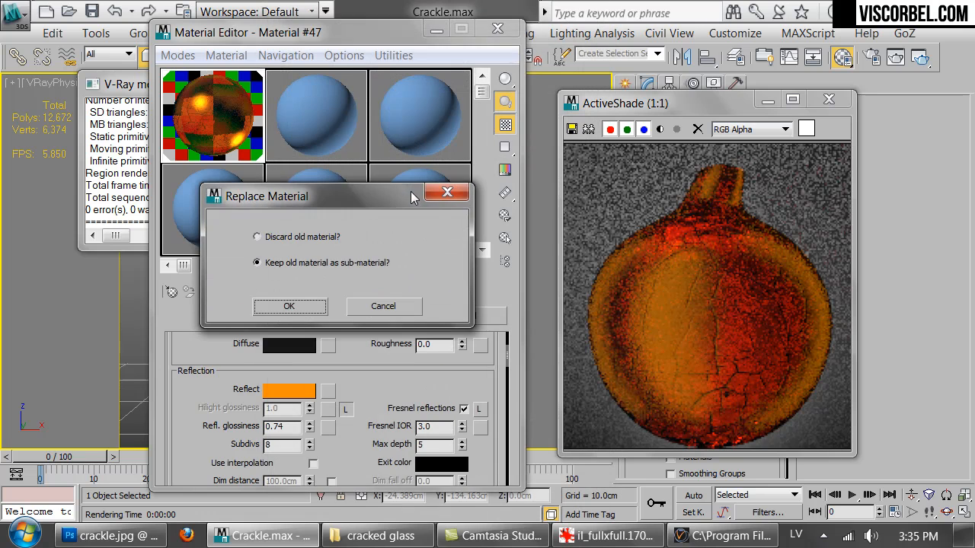
click(286, 305)
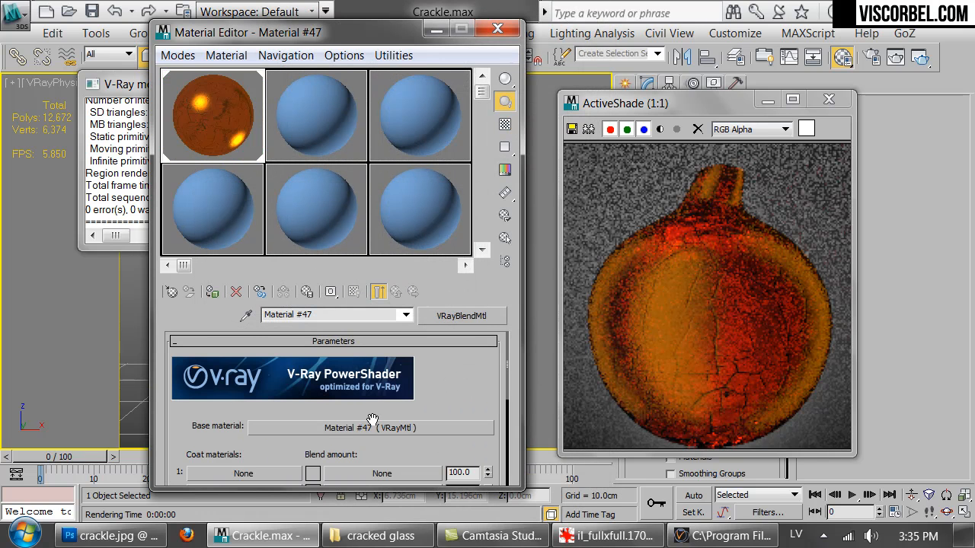
Copy the blend's base material and paste it as a separate copy into coat material 1
right_click(372, 422)
click(409, 332)
scroll(233, 343, down, 3)
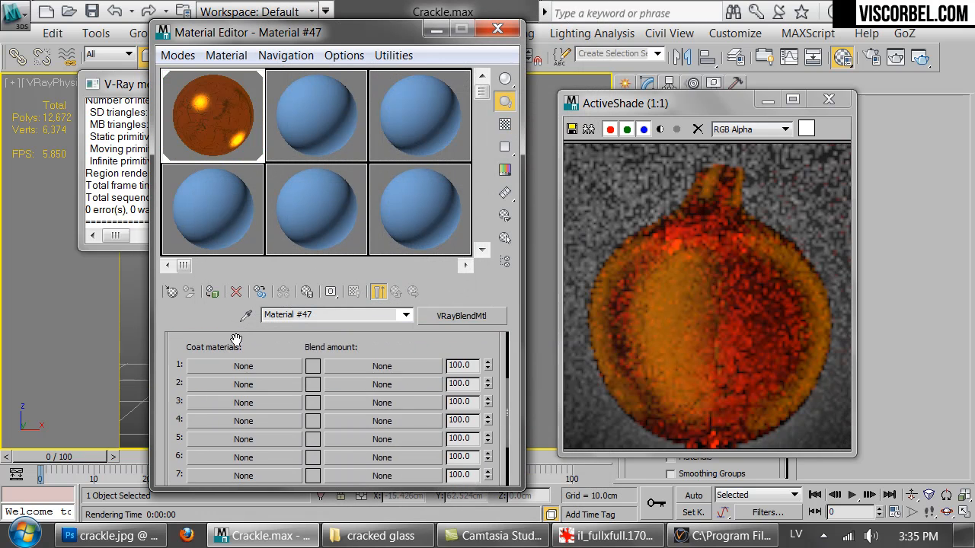
right_click(260, 367)
click(279, 379)
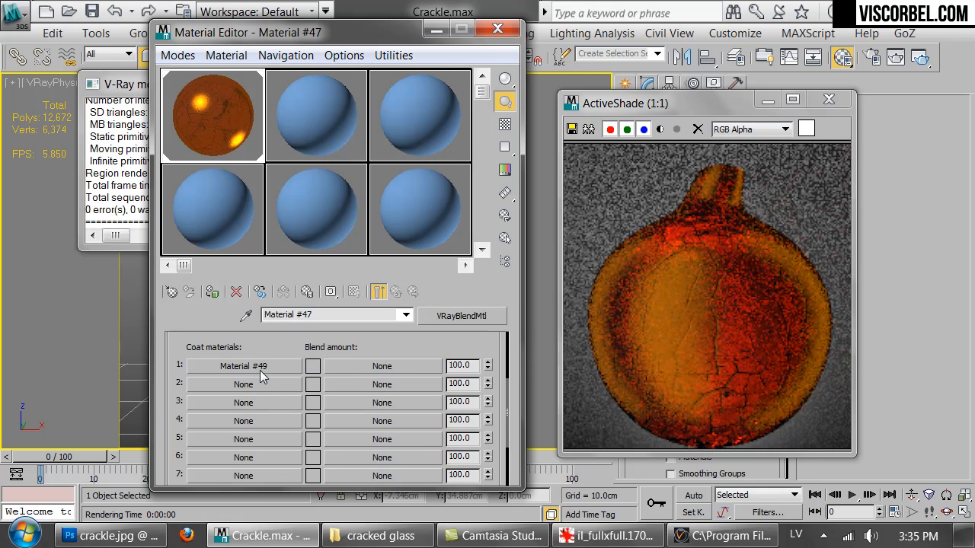
Change the reflection colour of coat material 1 from orange to near-white by lowering its saturation to 0
click(260, 371)
click(288, 393)
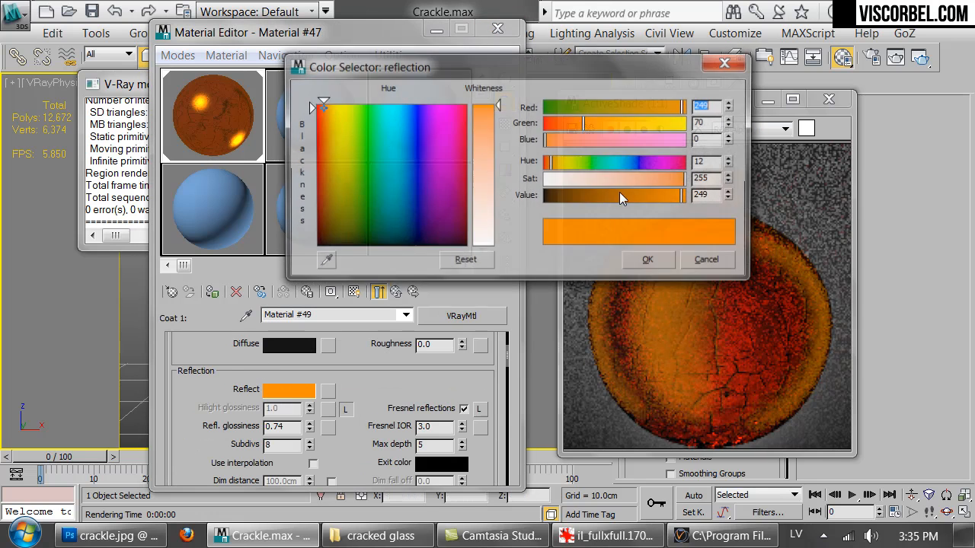
click(571, 181)
drag(570, 182, 545, 183)
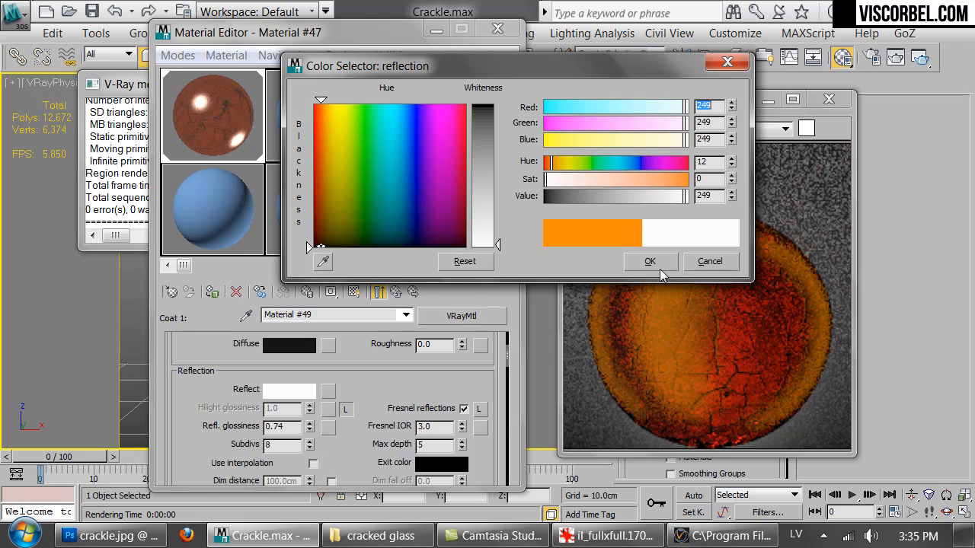
click(650, 261)
Set the coat material's reflection glossiness to 0.98 and its Fresnel IOR to 1.6
drag(309, 426, 326, 389)
click(309, 430)
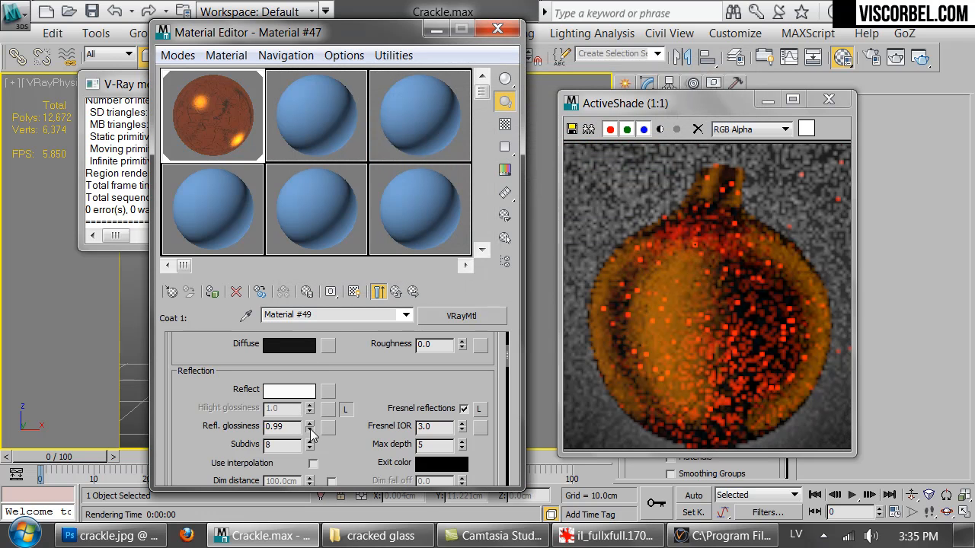
double_click(424, 426)
text(1.6)
key(Return)
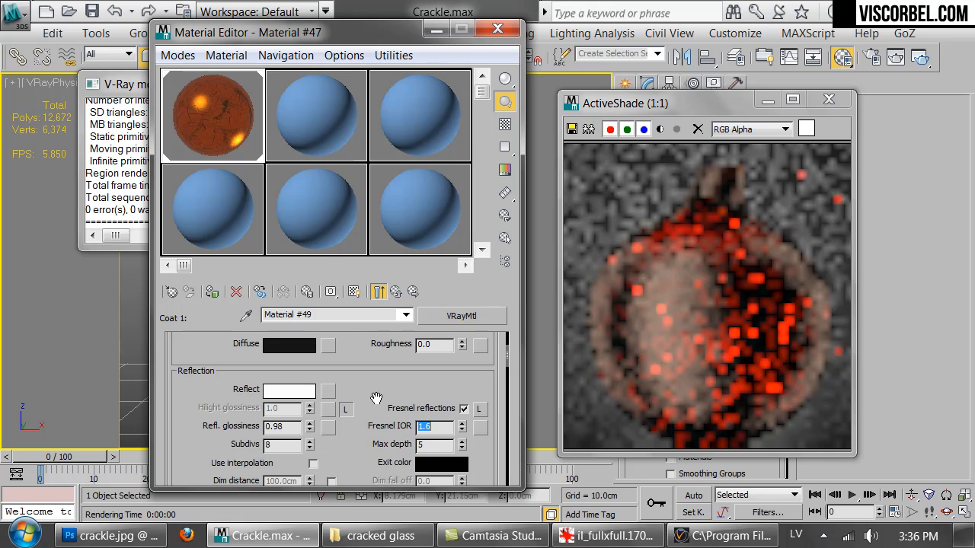
Clear the Mix map from the coat material's bump slot
scroll(349, 451, down, 10)
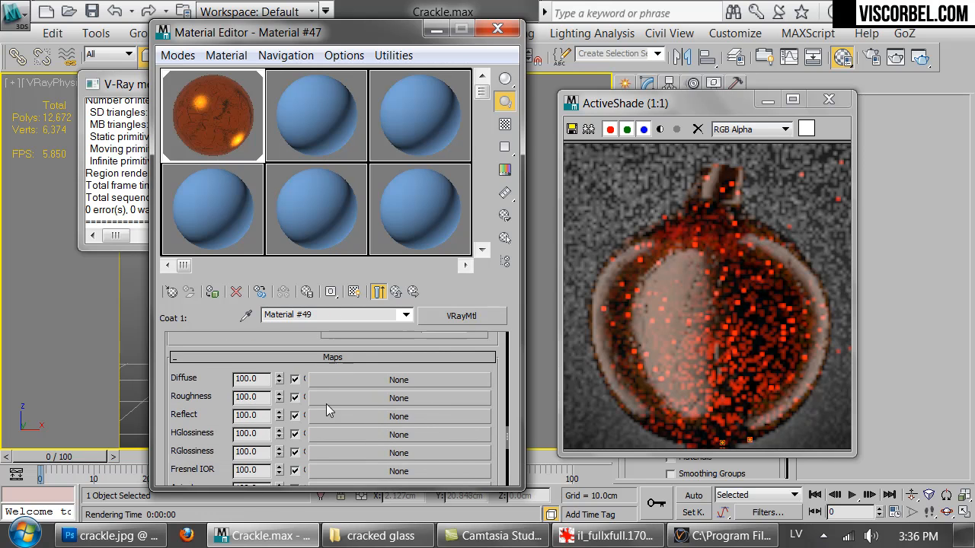
scroll(326, 408, down, 3)
right_click(327, 411)
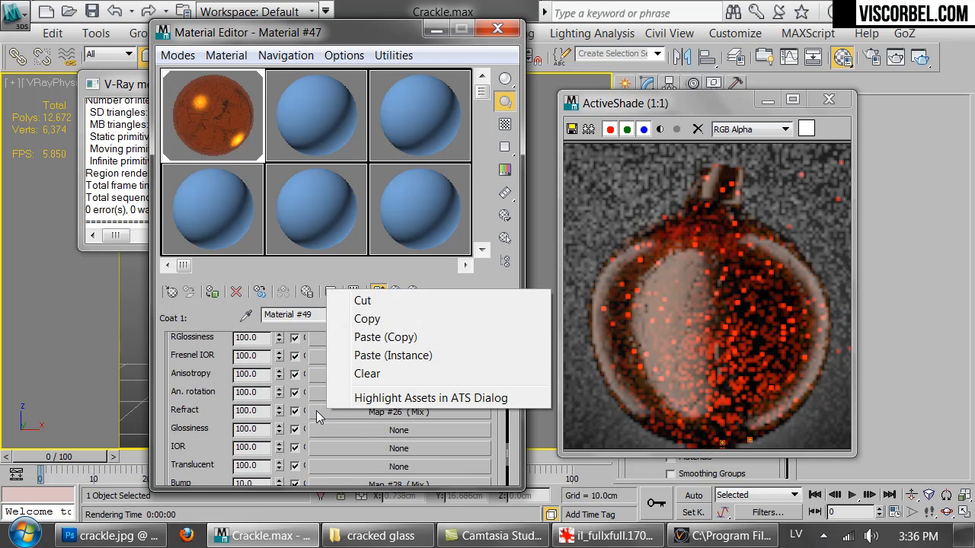
click(197, 422)
scroll(302, 360, down, 3)
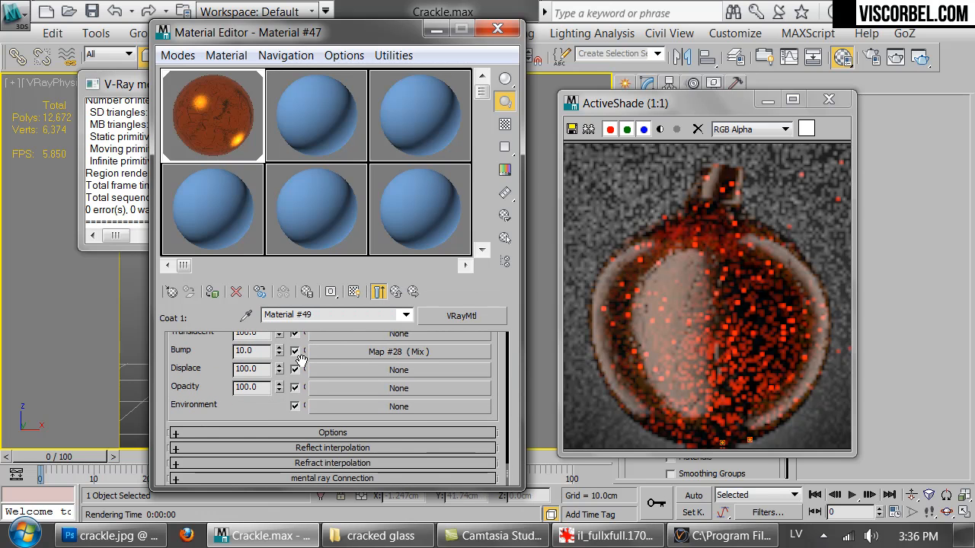
right_click(348, 354)
click(386, 439)
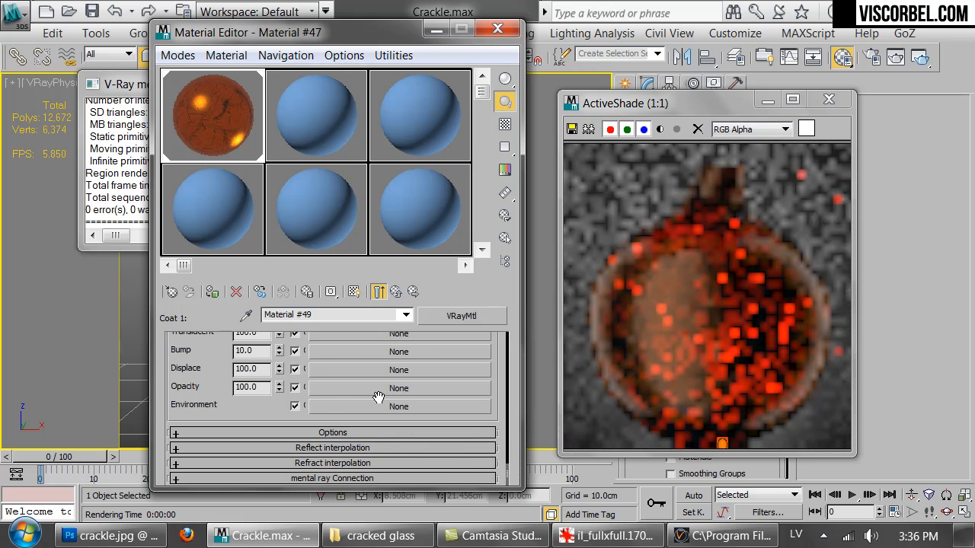
Assign a Noise map to the coat material's bump slot, using the Fractal type and a size of 10
click(383, 352)
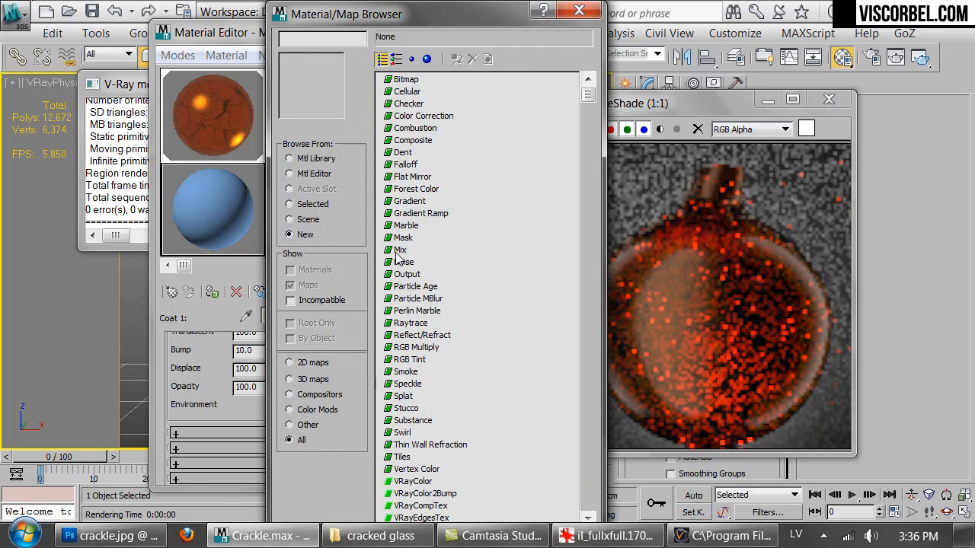
click(397, 250)
double_click(404, 262)
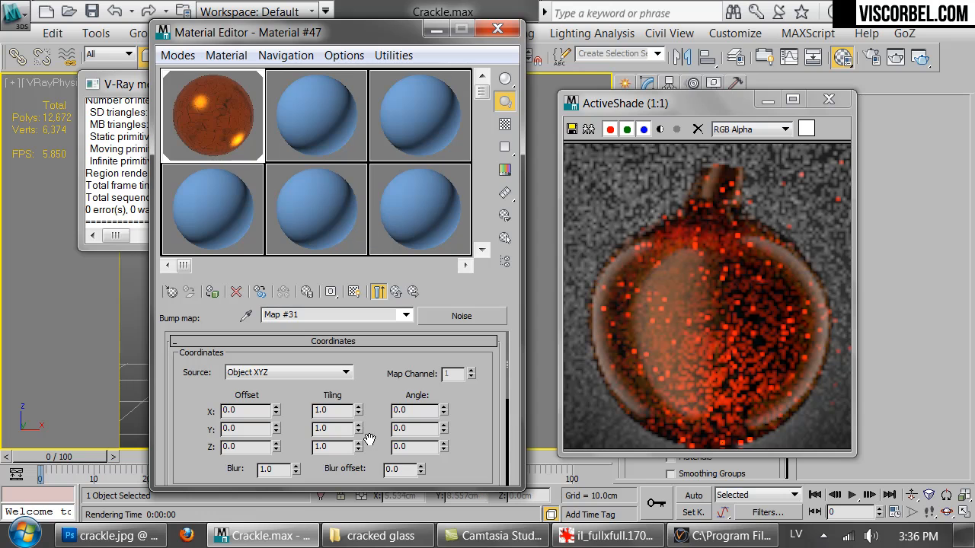
scroll(370, 426, down, 4)
click(351, 393)
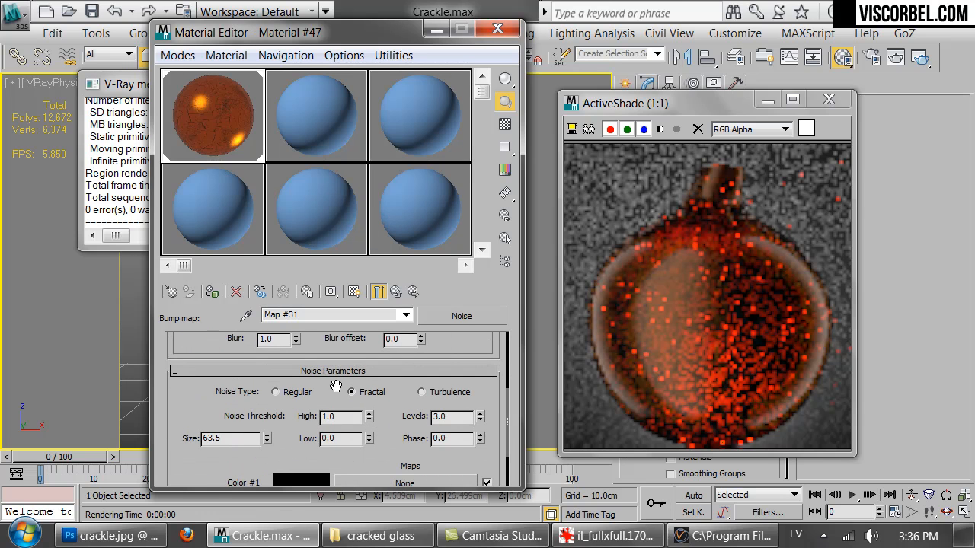
double_click(211, 438)
text(10)
key(Return)
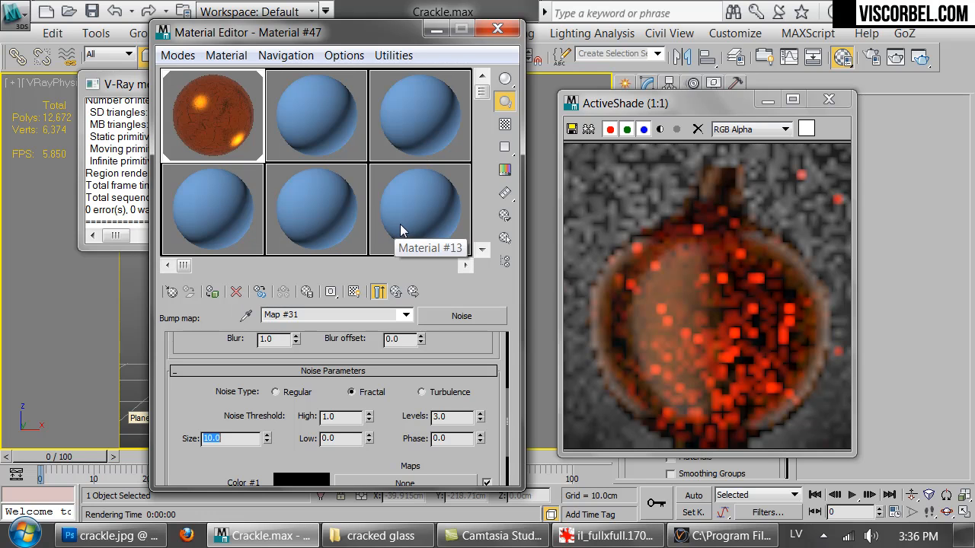
click(396, 292)
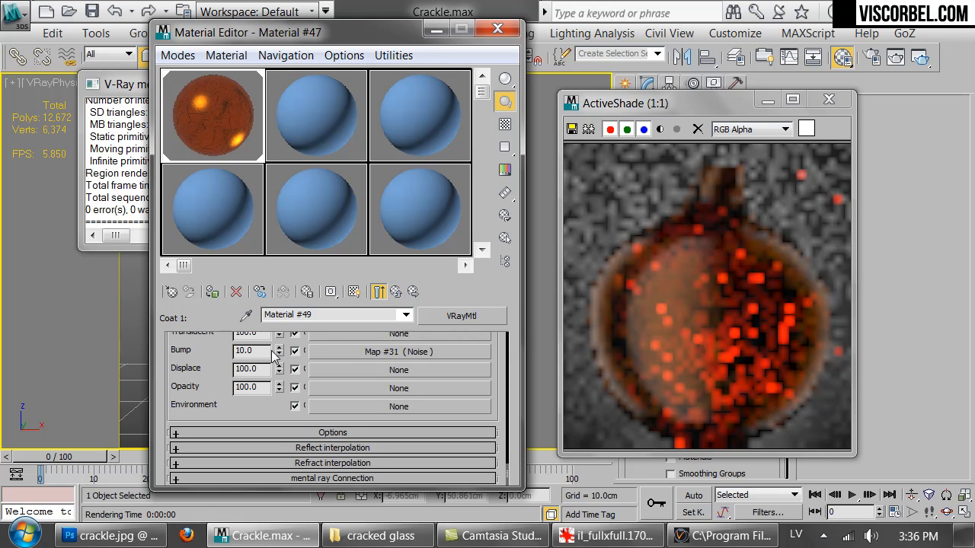
Set the coat material's bump amount to 3 and return to the parent blend material
double_click(244, 350)
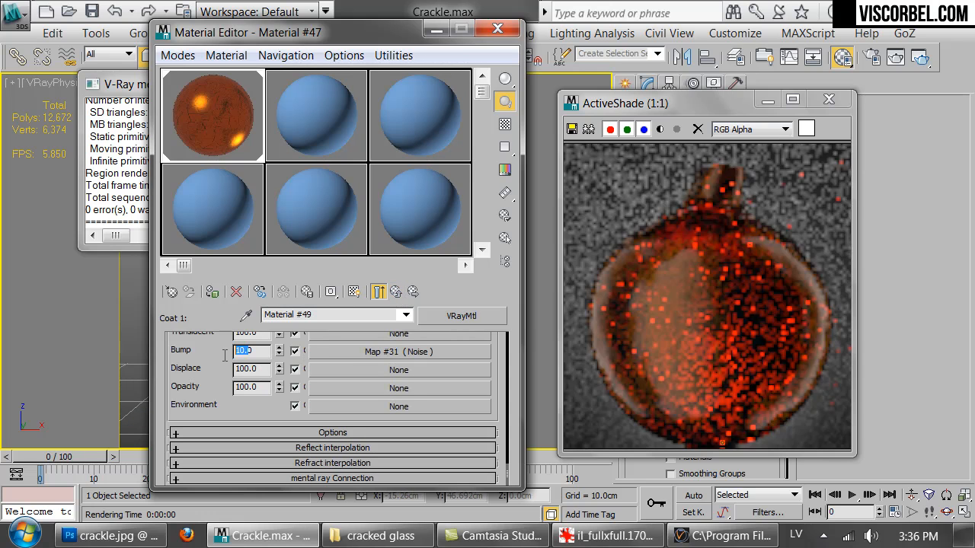
text(3)
key(Return)
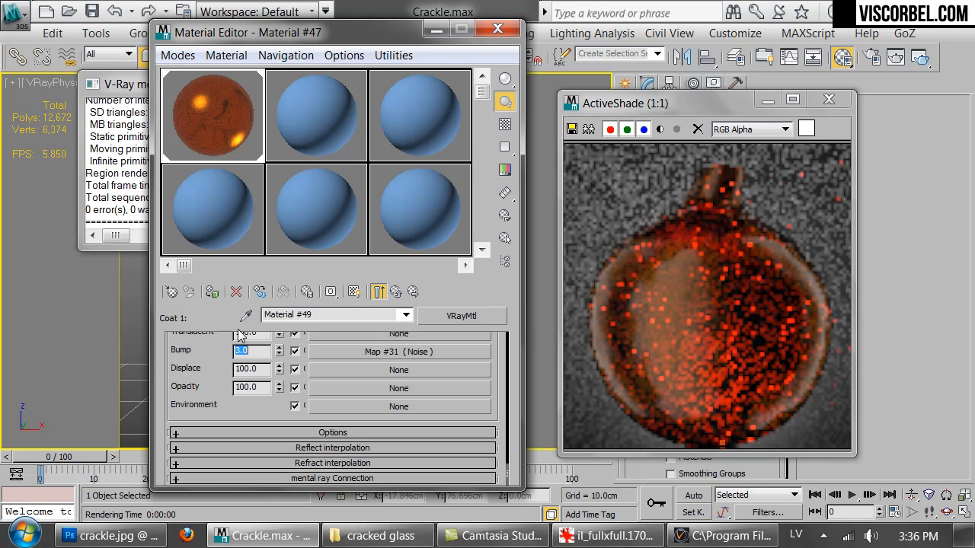
click(395, 292)
Set the base material's reflection glossiness to 0.63 and darken its orange reflection colour to a value of 199
scroll(323, 361, up, 3)
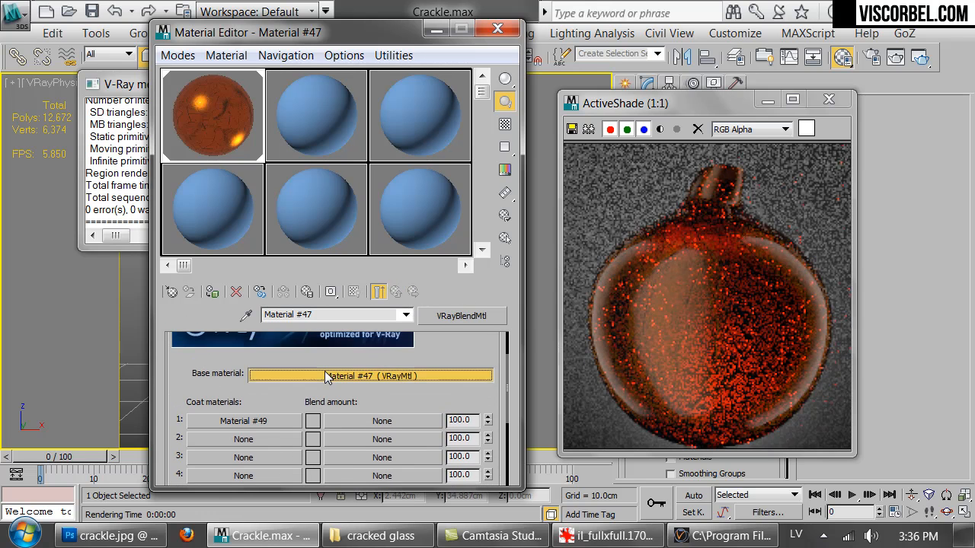
click(325, 371)
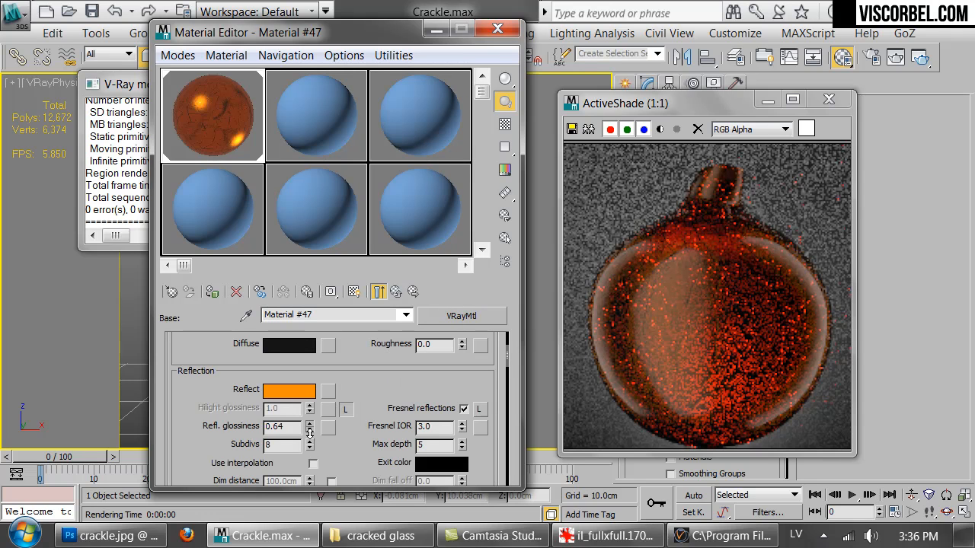
drag(309, 426, 309, 433)
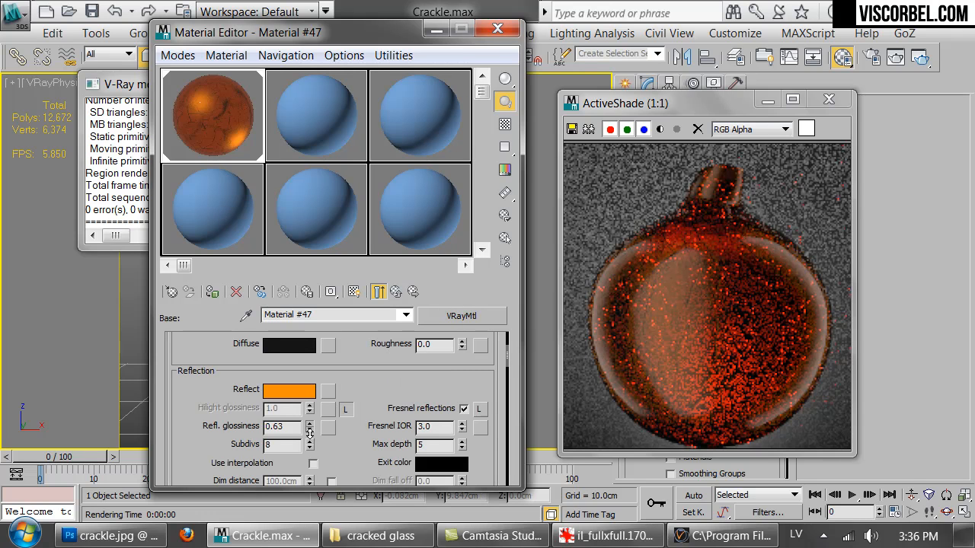
click(297, 396)
drag(662, 198, 662, 196)
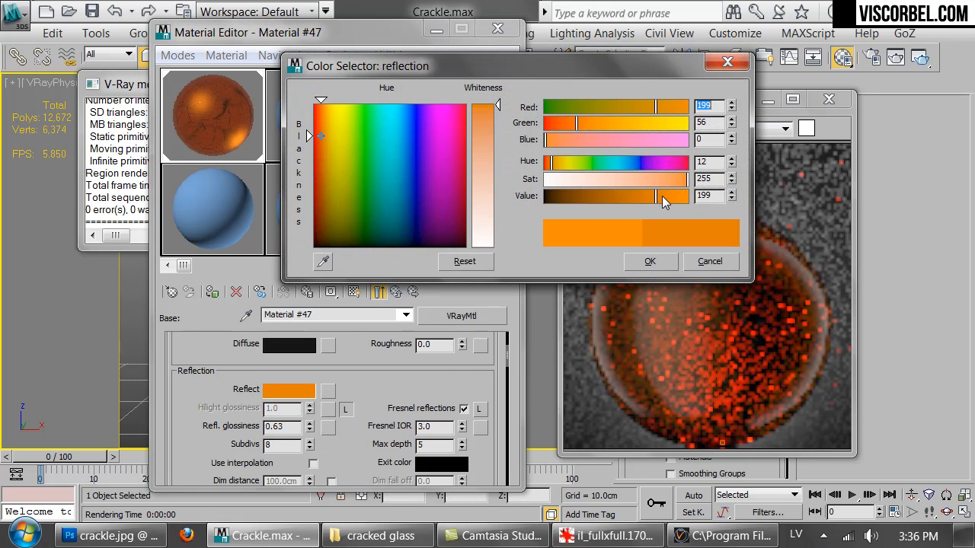
click(646, 262)
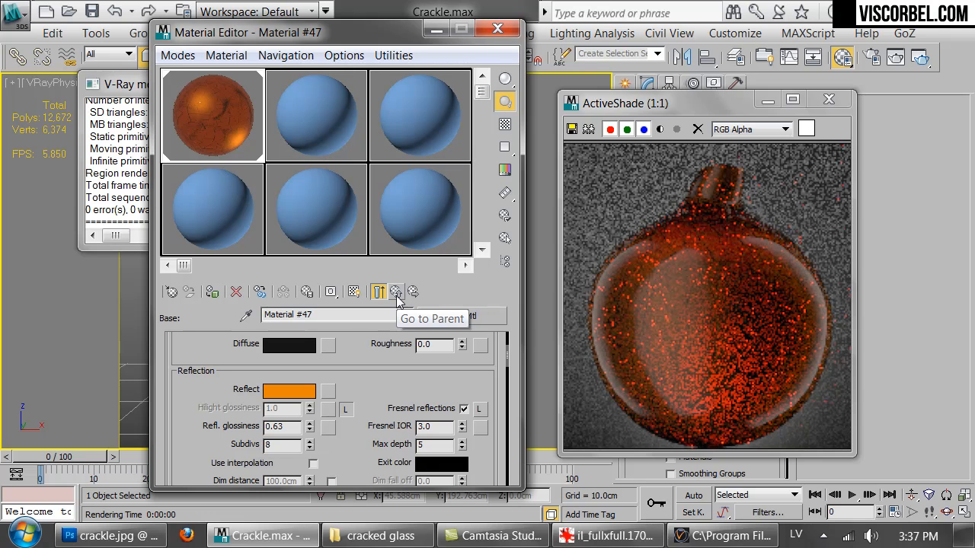
Close the ActiveShade preview and switch the render setup to production rendering with V-Ray Adv
click(828, 102)
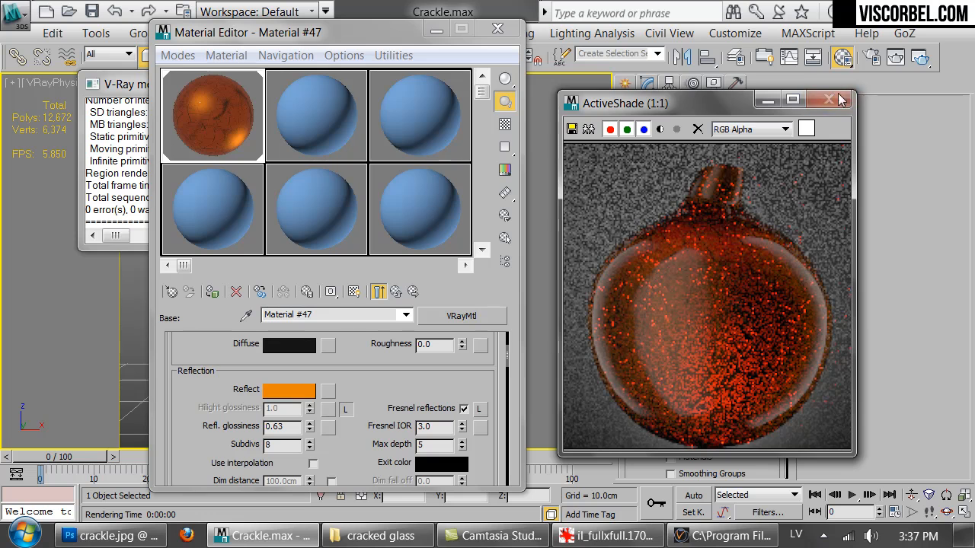
click(869, 60)
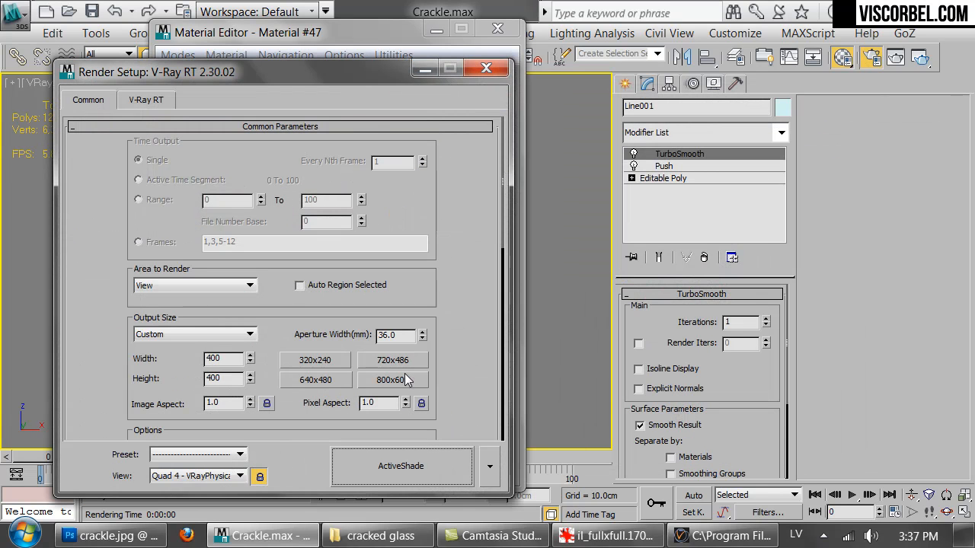
click(490, 465)
click(539, 416)
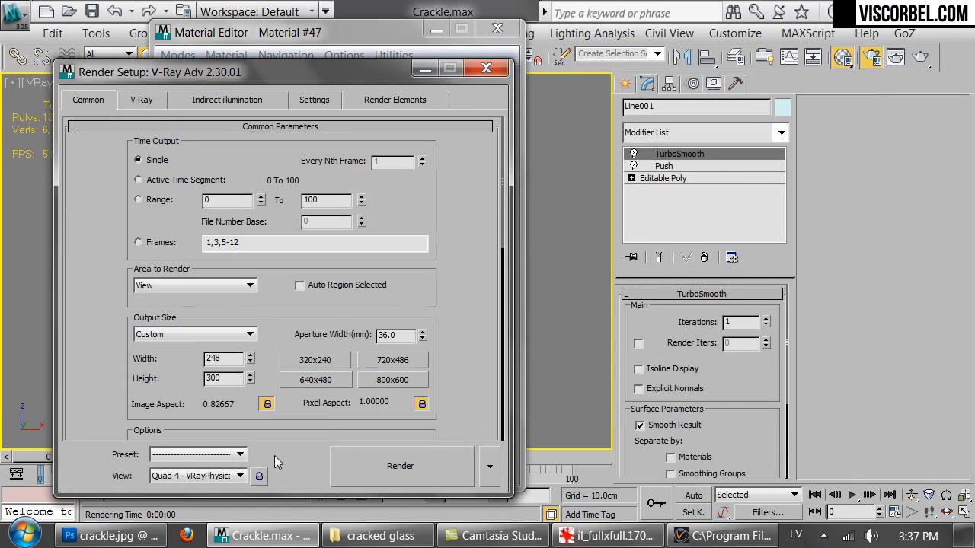
Render the vase view with the V-Ray Adv production settings
drag(330, 71, 543, 53)
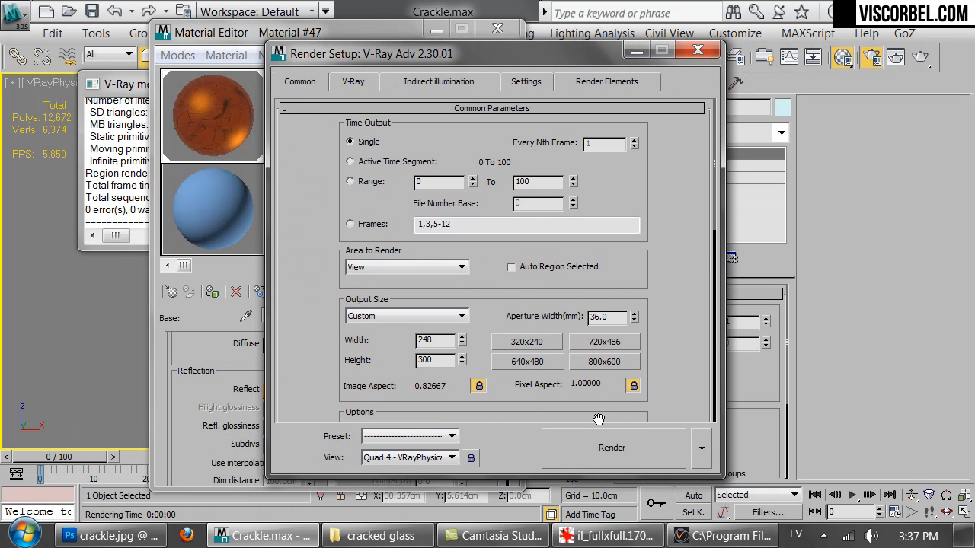
click(613, 449)
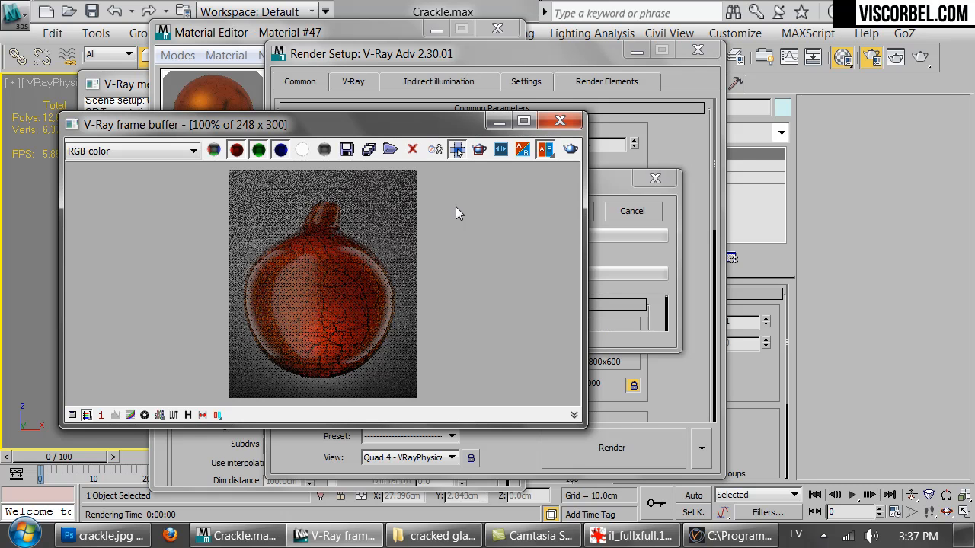
click(639, 252)
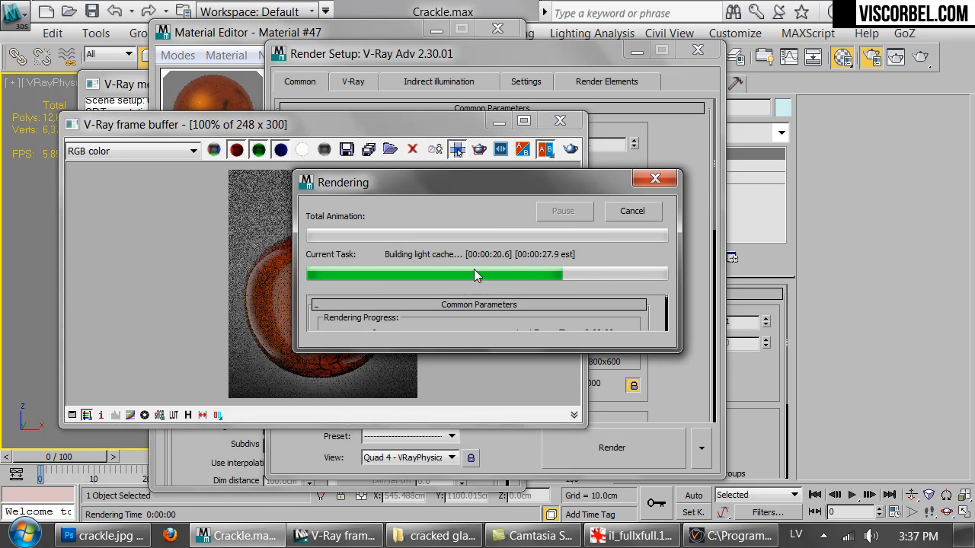
click(203, 261)
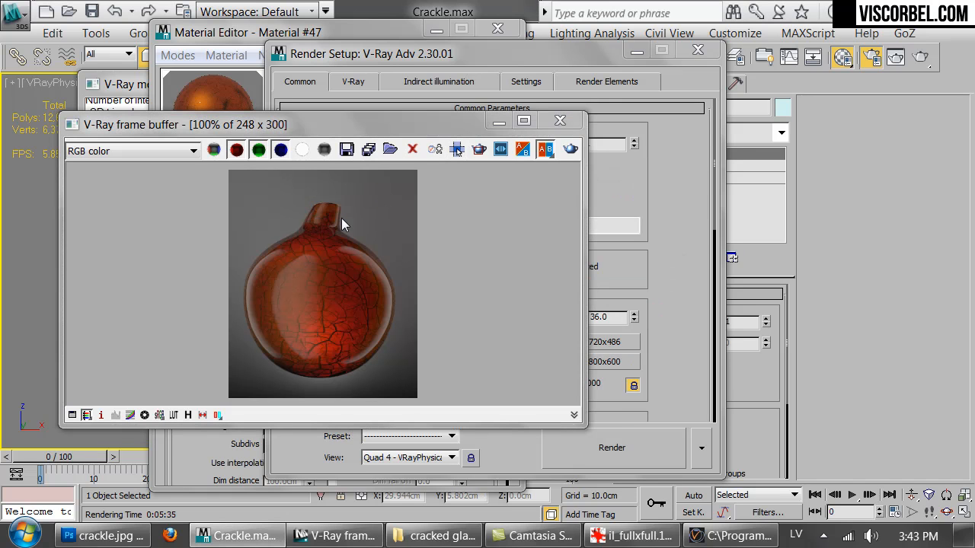
Examine the cracks and coat reflections of the finished vase render at 200% in the frame buffer
drag(420, 123, 576, 146)
scroll(469, 294, up, 2)
scroll(471, 300, down, 1)
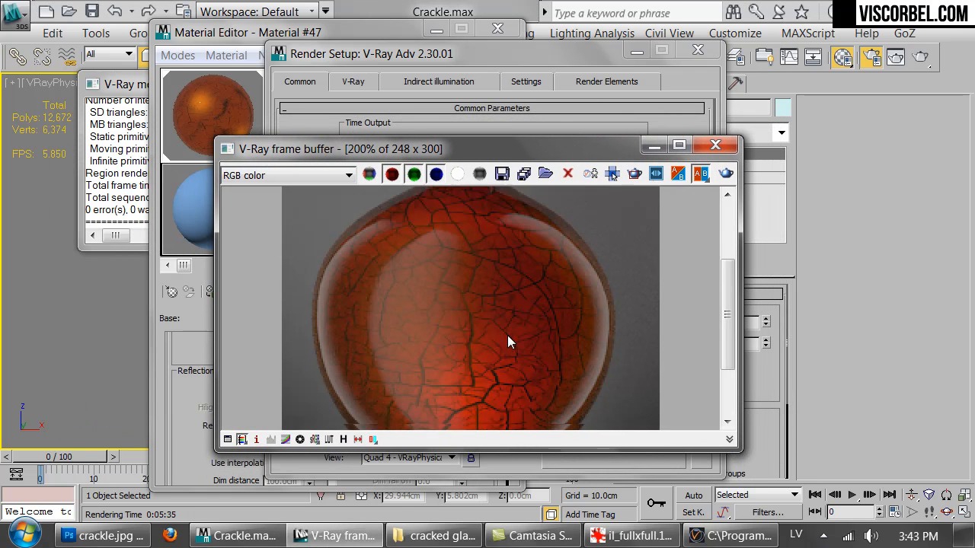
middle_drag(507, 335, 508, 317)
middle_drag(484, 246, 483, 278)
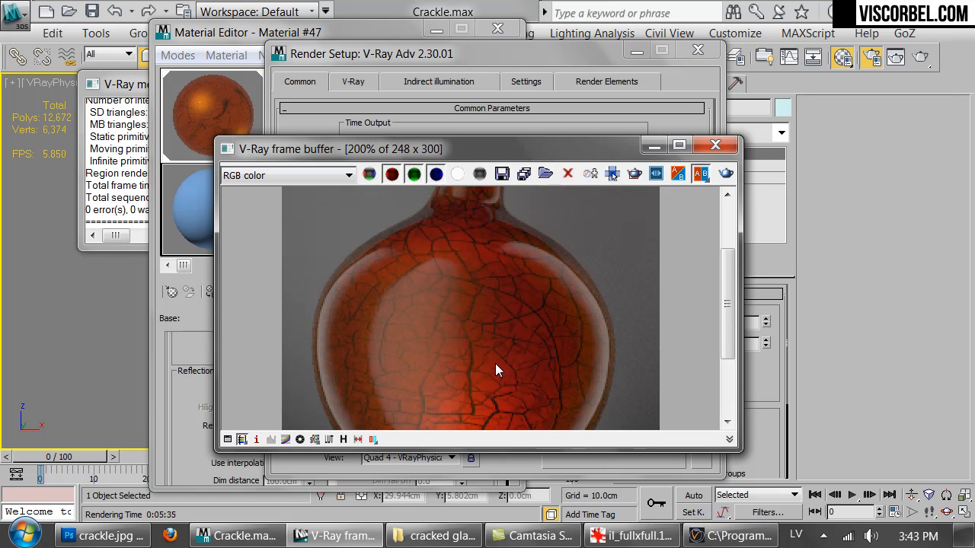
middle_drag(512, 374, 511, 257)
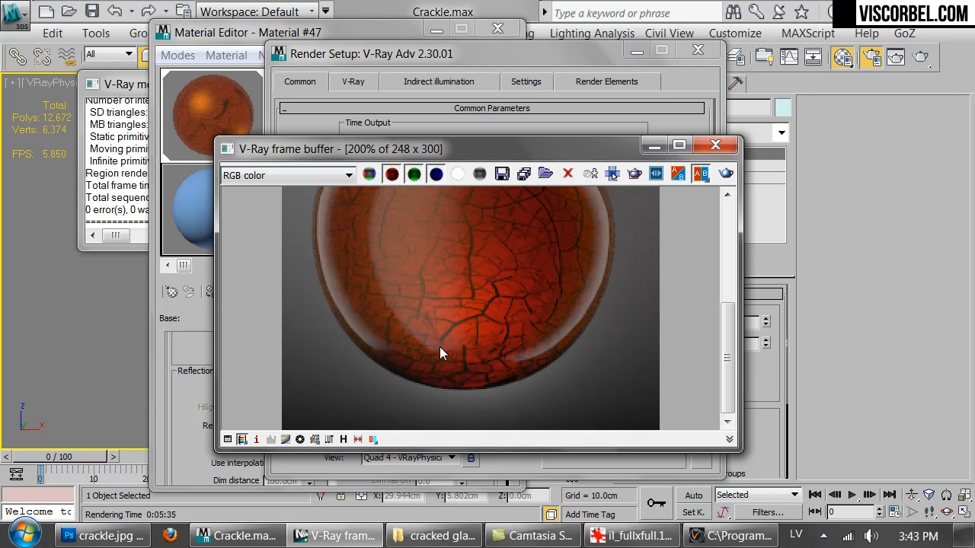
scroll(479, 291, down, 1)
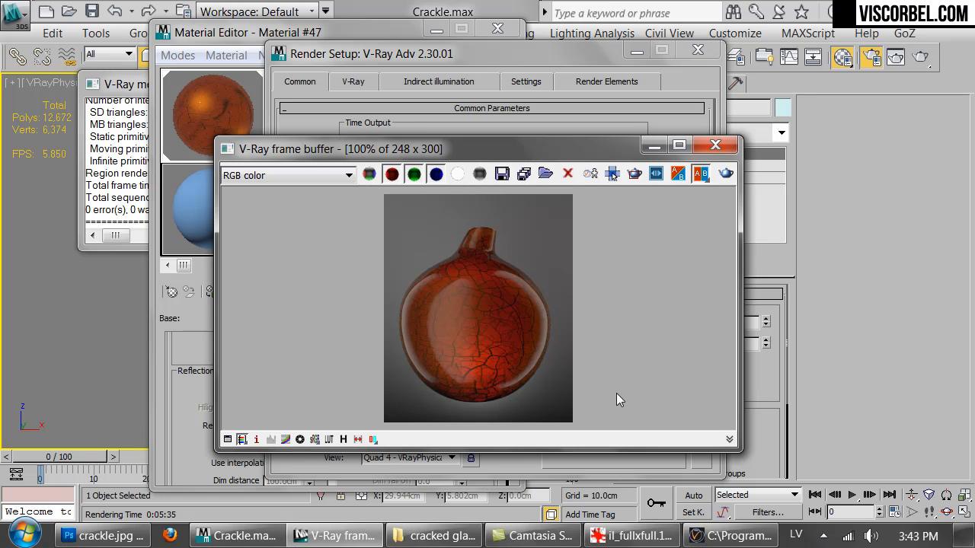
Copy the vase material to the second sample slot under the name erer and open its base material
click(186, 444)
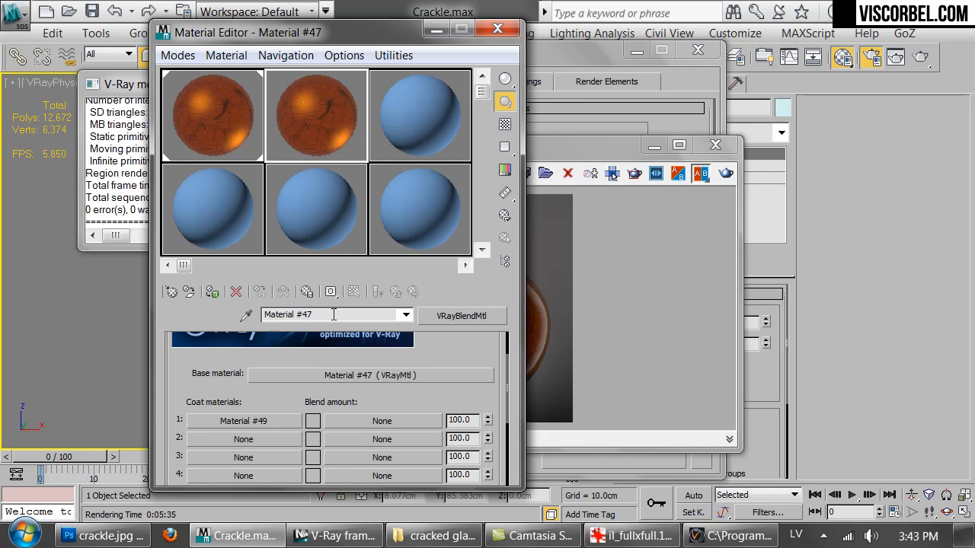
double_click(333, 314)
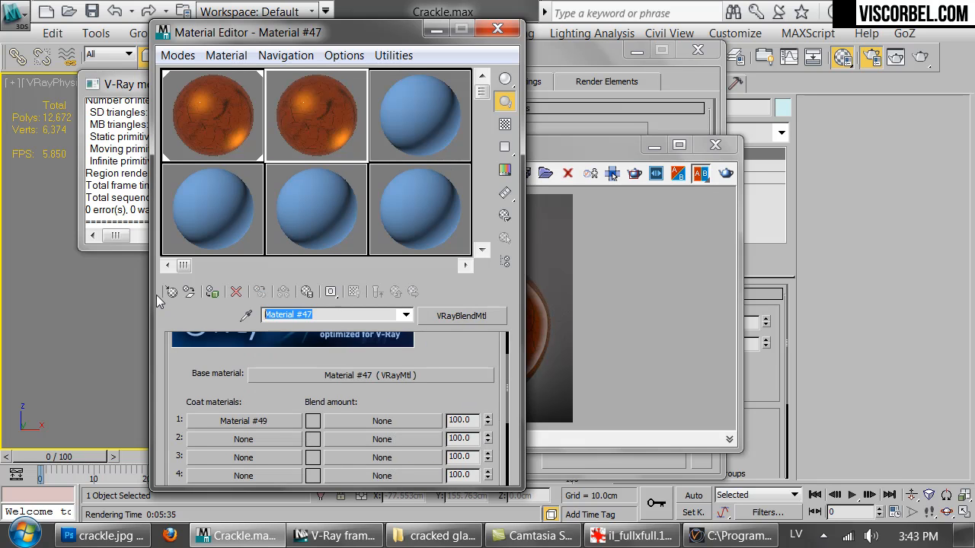
text(erer)
click(381, 376)
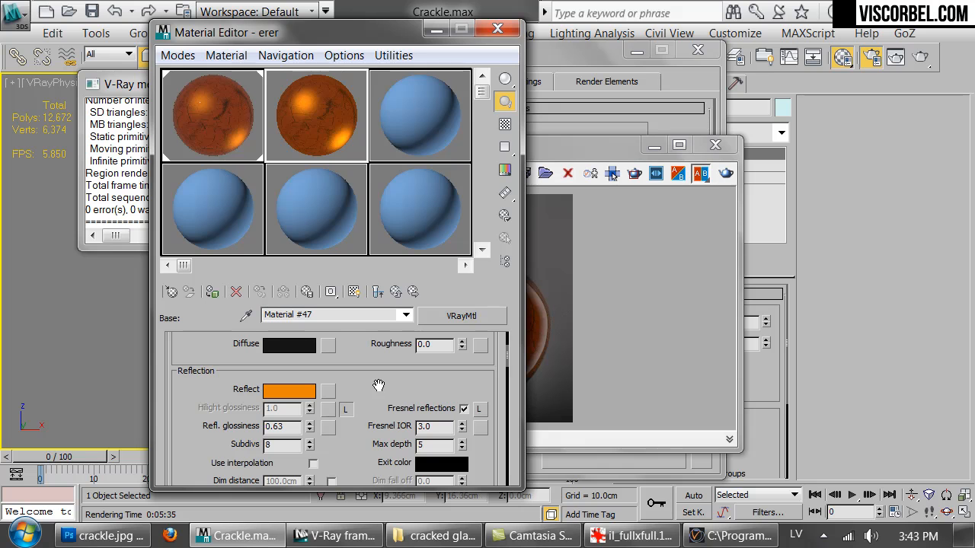
Switch to IrfanView and view the reference photo of the clear cracked-glass vase
click(623, 540)
key(Right)
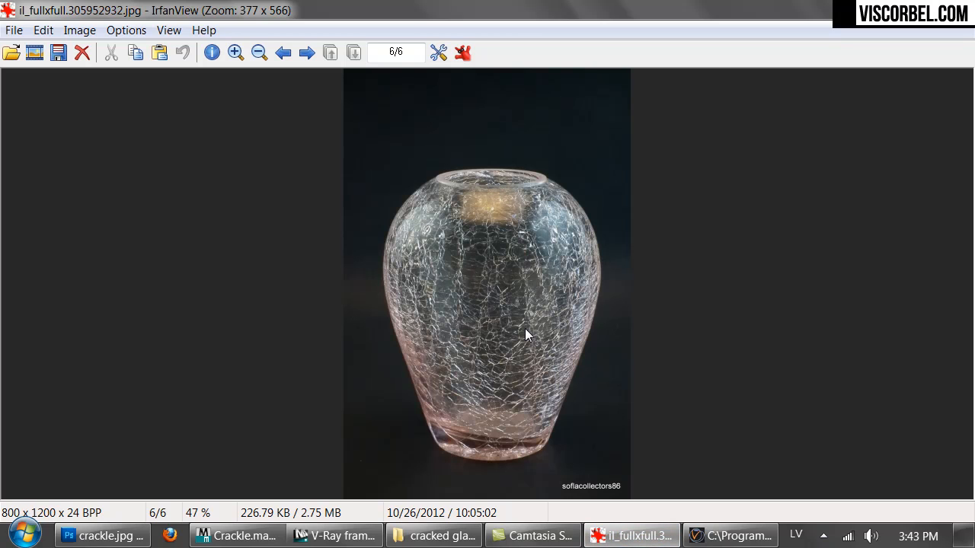
View the reference photo CrackleVaseClear_LowRes.jpg of the tall clear cracked-glass vase
key(Right)
key(Return)
key(Right)
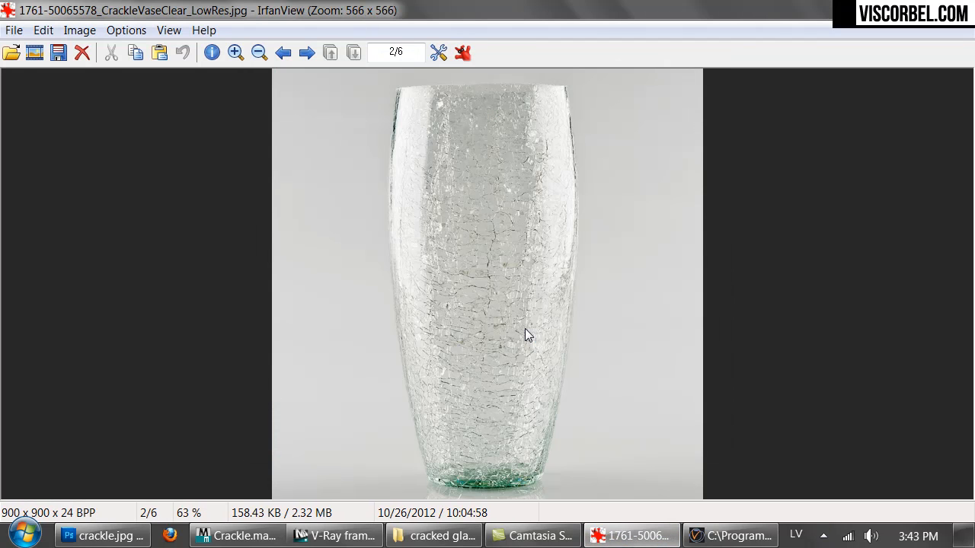
Switch back to 3ds Max, set the base material's reflection color to neutral light grey (RGB 211), and raise its reflection glossiness
click(335, 537)
click(187, 320)
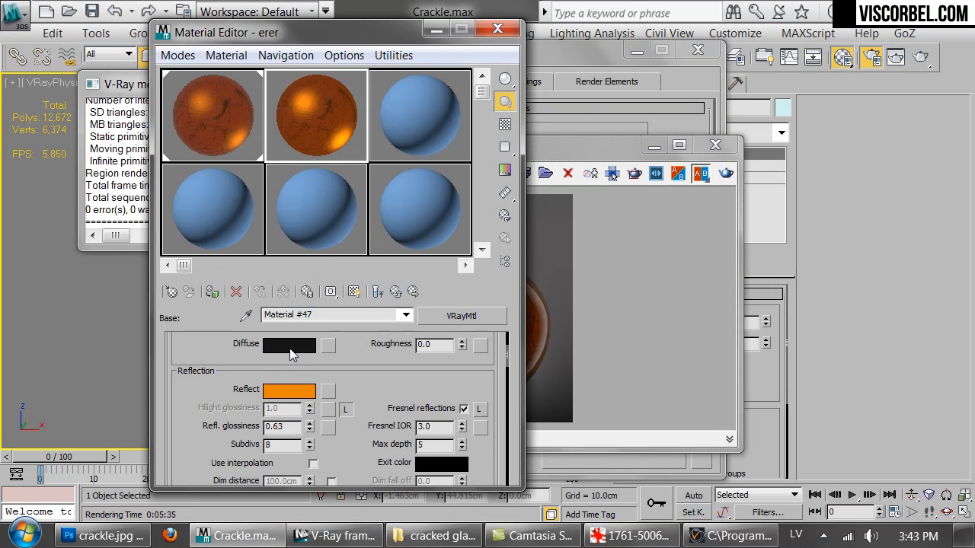
click(288, 390)
click(566, 179)
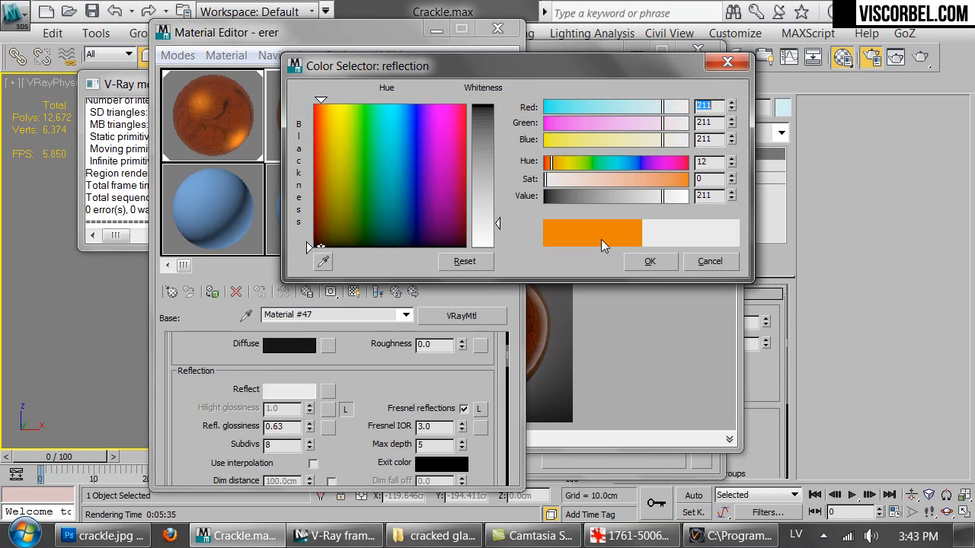
click(650, 261)
drag(310, 428, 309, 367)
In the refraction Mix map, set Color #2 to near-white (RGB 244) and Color #1 to a very dark green
drag(389, 447, 396, 254)
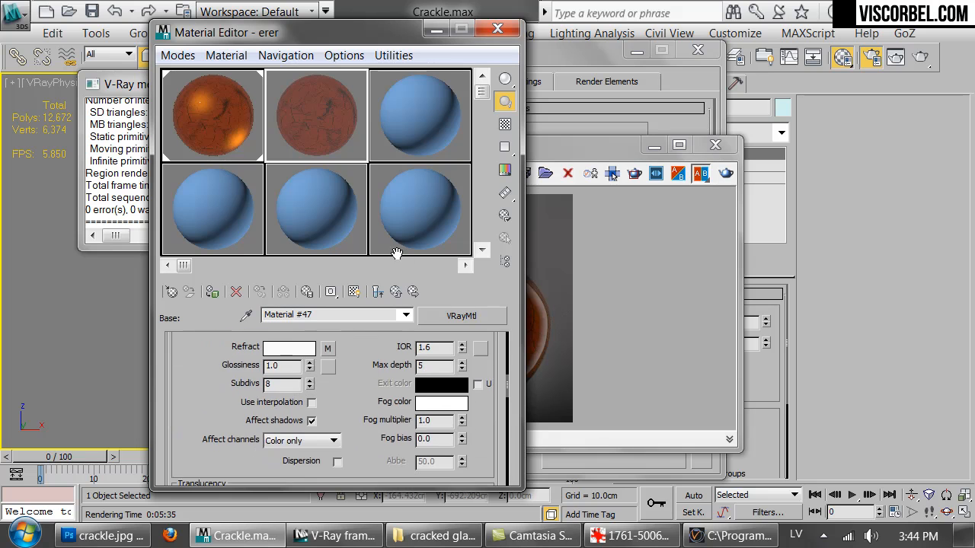
click(329, 344)
click(299, 409)
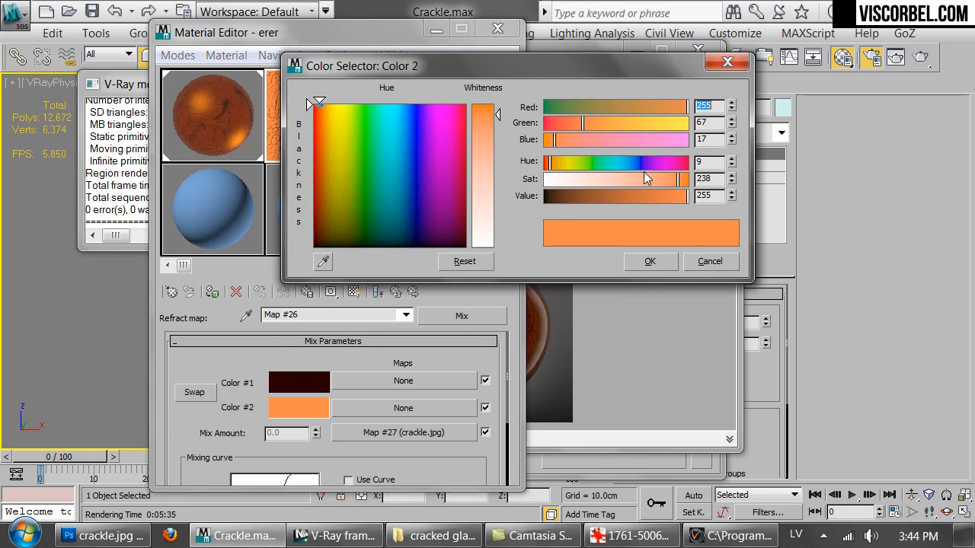
drag(601, 183, 559, 201)
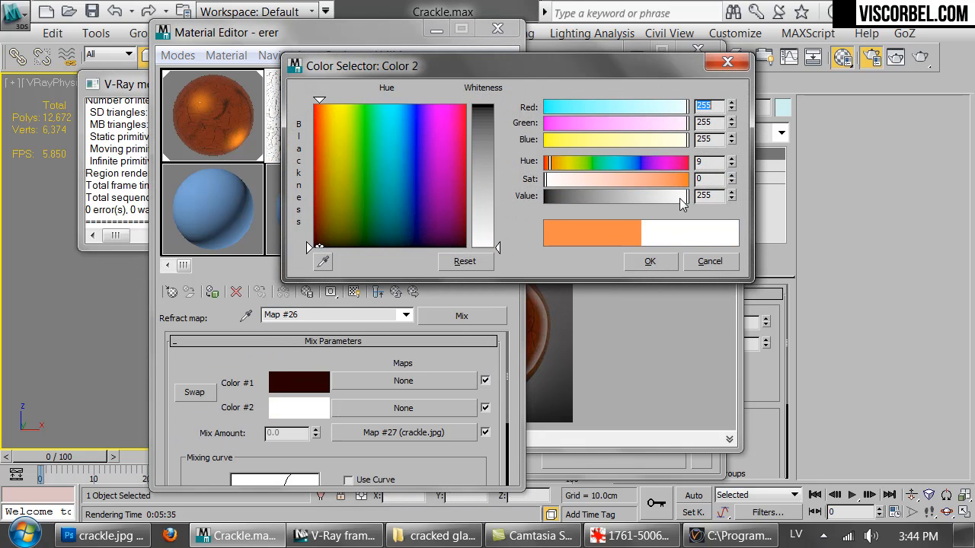
drag(688, 196, 683, 196)
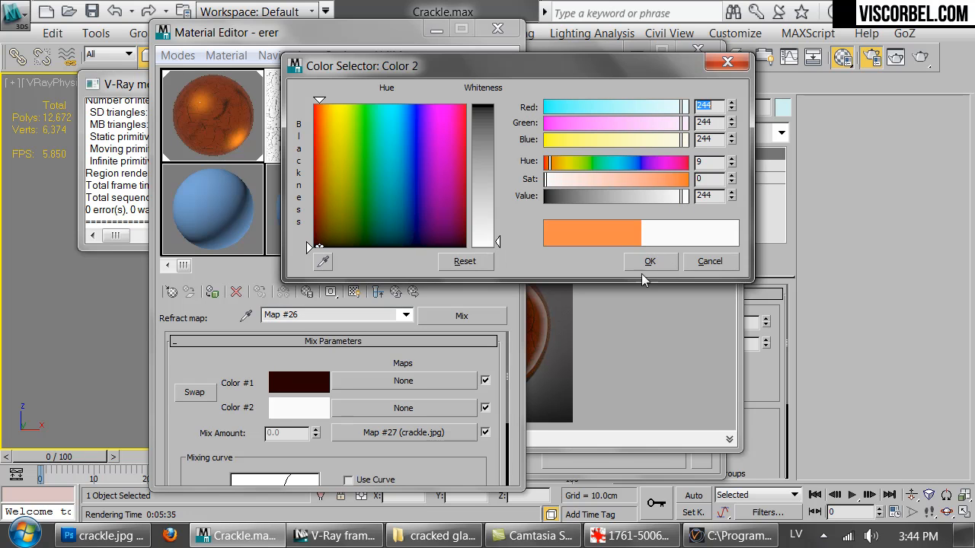
click(644, 266)
click(308, 373)
drag(586, 162, 616, 180)
click(650, 261)
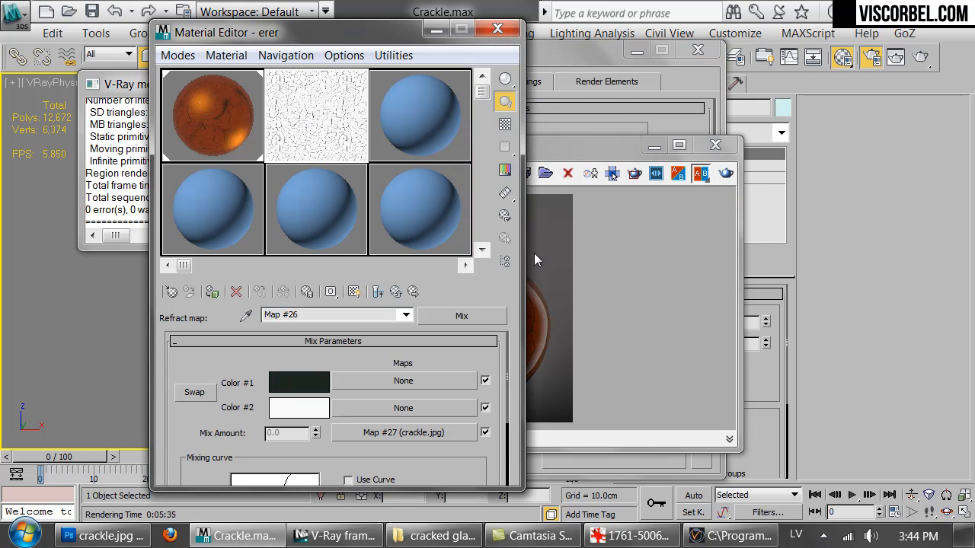
Set the tiling of the crackle.jpg bitmap in the refraction Mix map to 4.0
click(397, 292)
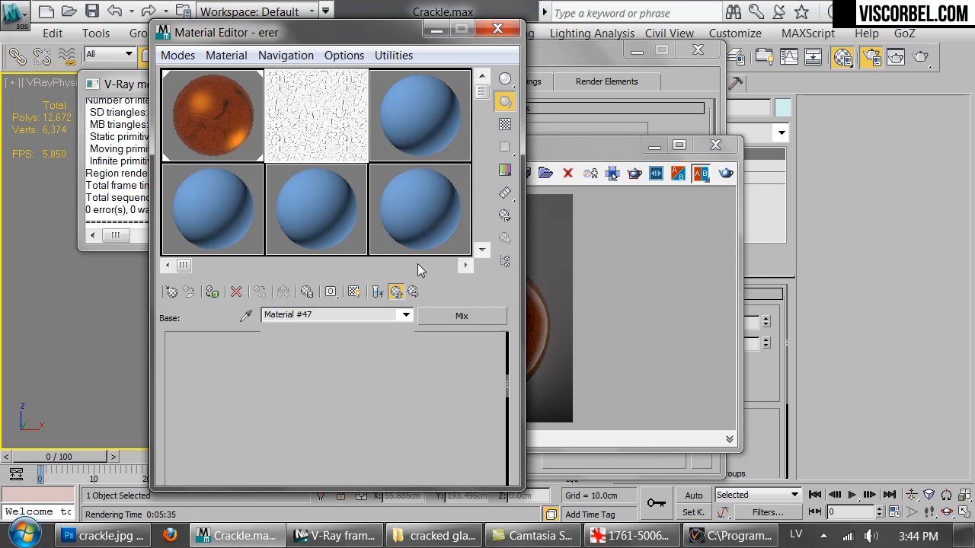
mouse_move(363, 380)
mouse_down()
mouse_move(380, 188)
mouse_move(369, 395)
mouse_up()
click(328, 373)
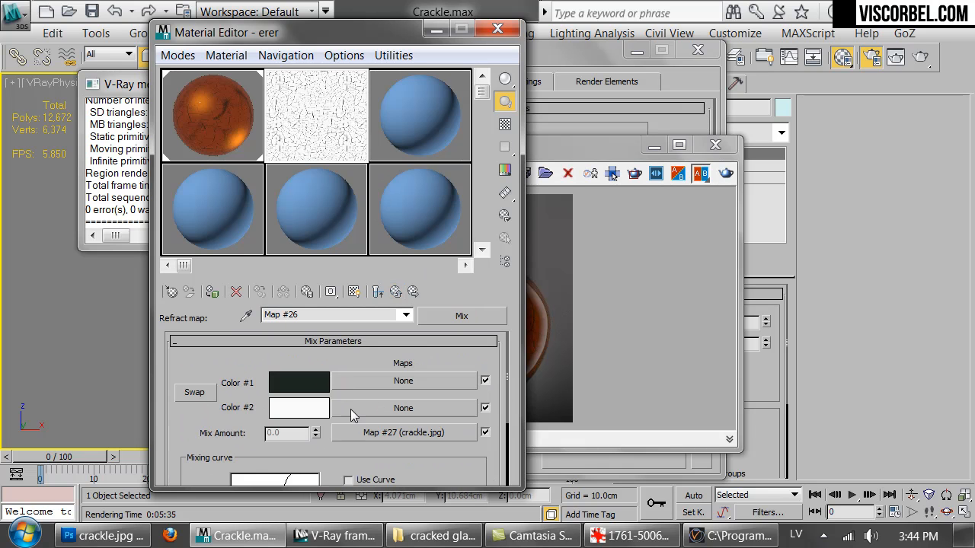
click(403, 432)
double_click(325, 430)
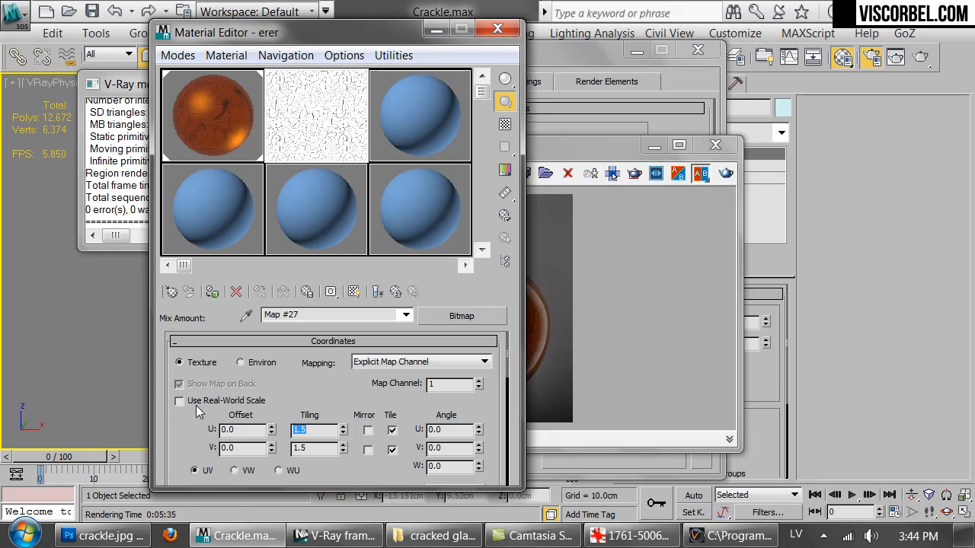
text(4)
key(Tab)
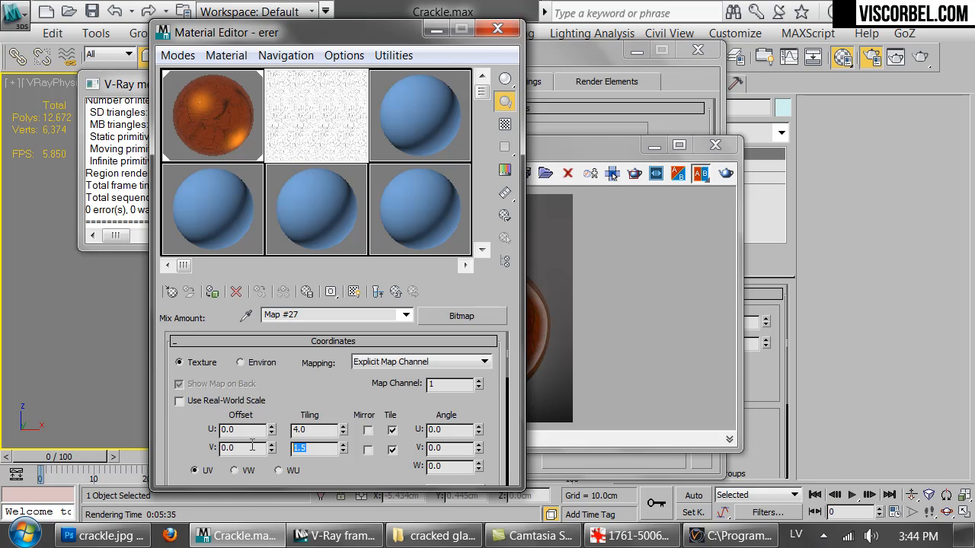
key(Return)
click(395, 291)
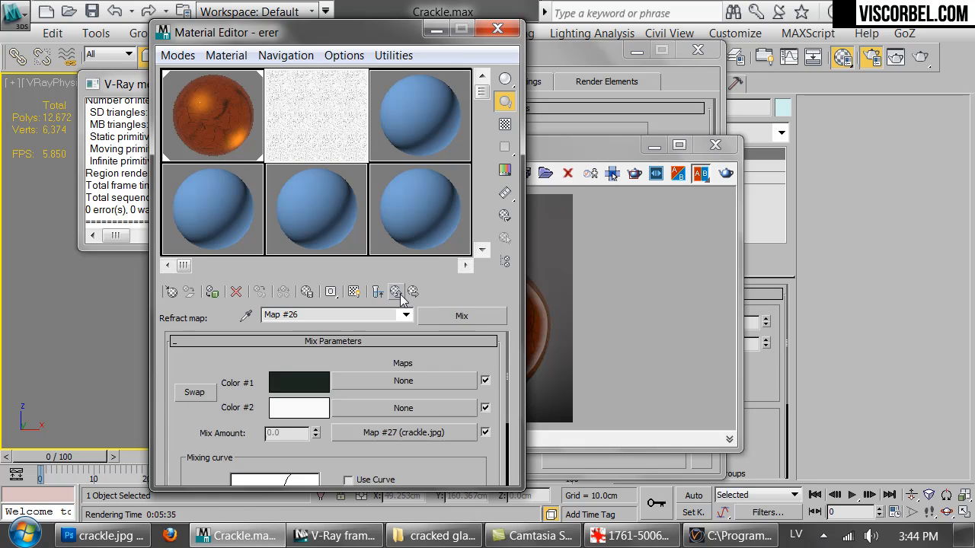
Set the U and V tiling of the crackle.jpg bitmap in the base material's bump Mix map to 4.0
click(395, 292)
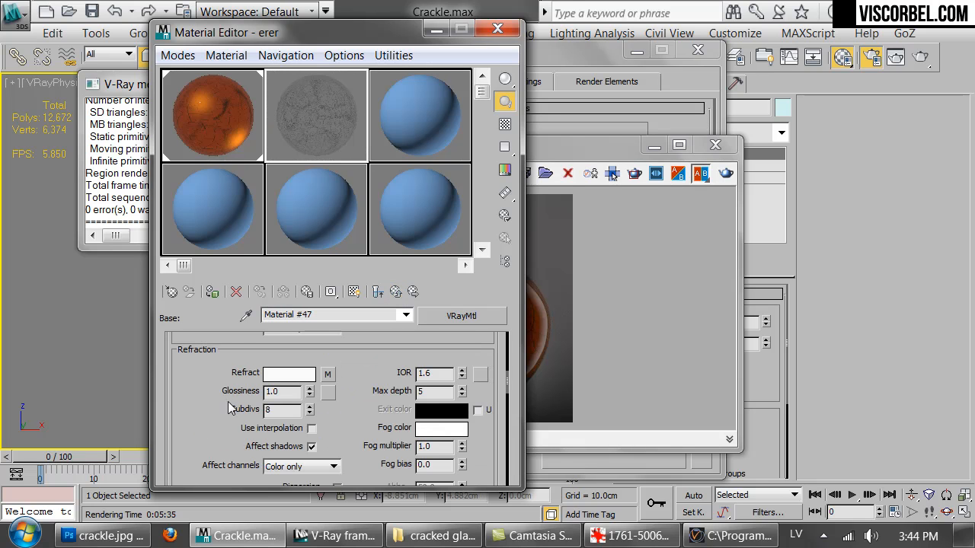
scroll(365, 366, down, 15)
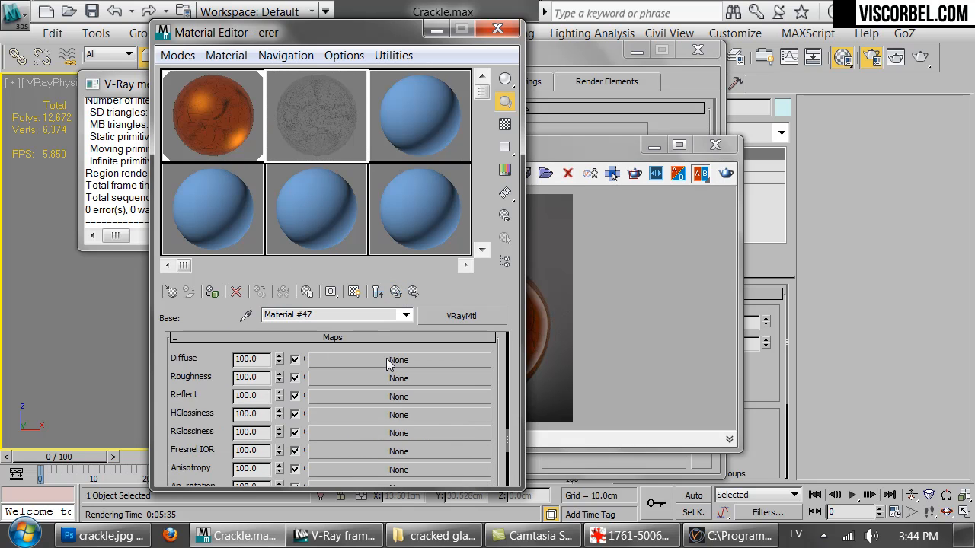
click(341, 419)
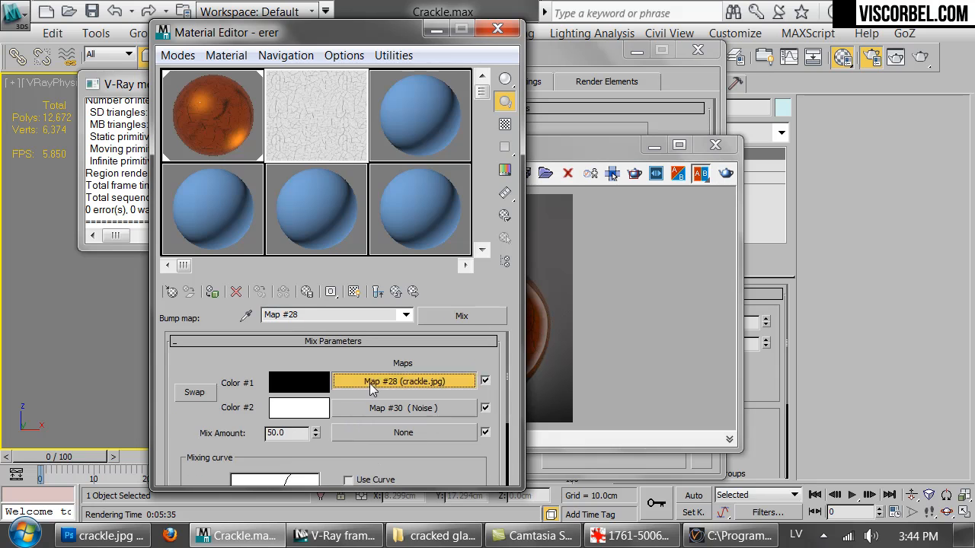
click(370, 383)
text(4)
drag(313, 431, 267, 444)
text(4)
key(Return)
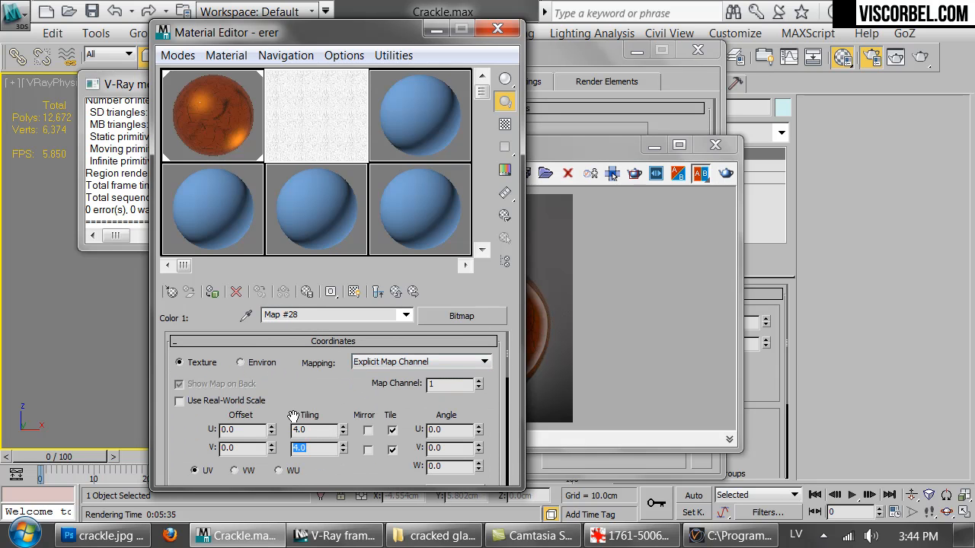
Set the base material's bump amount to 20
click(397, 294)
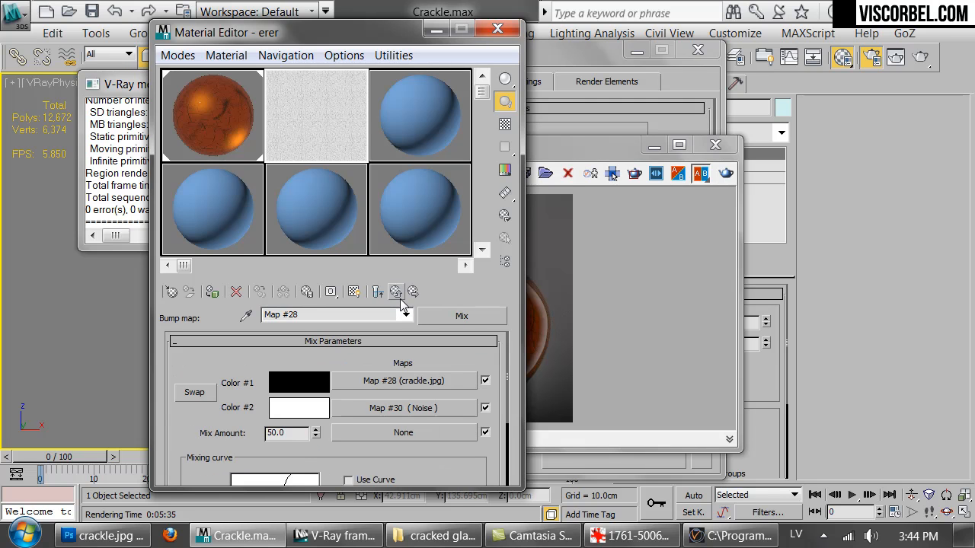
click(395, 292)
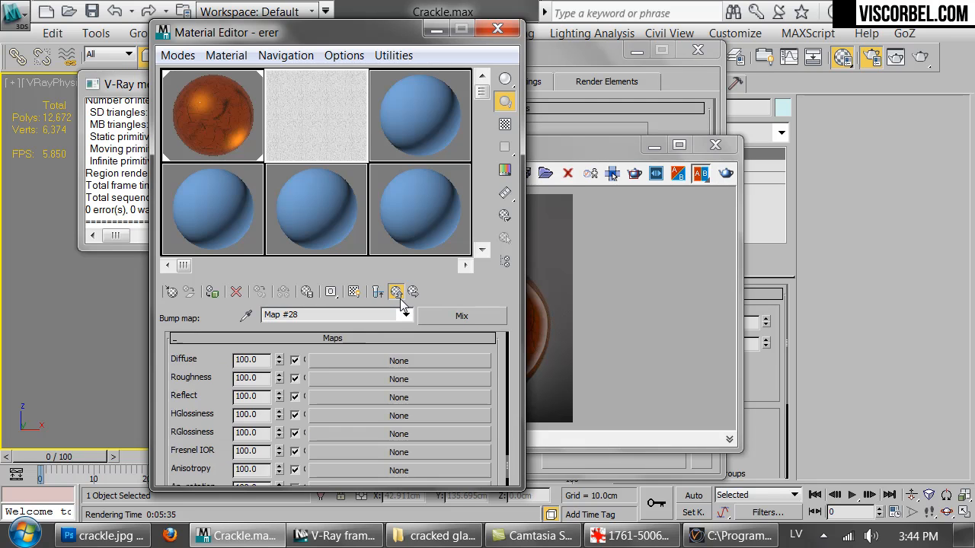
double_click(245, 418)
text(20)
key(Return)
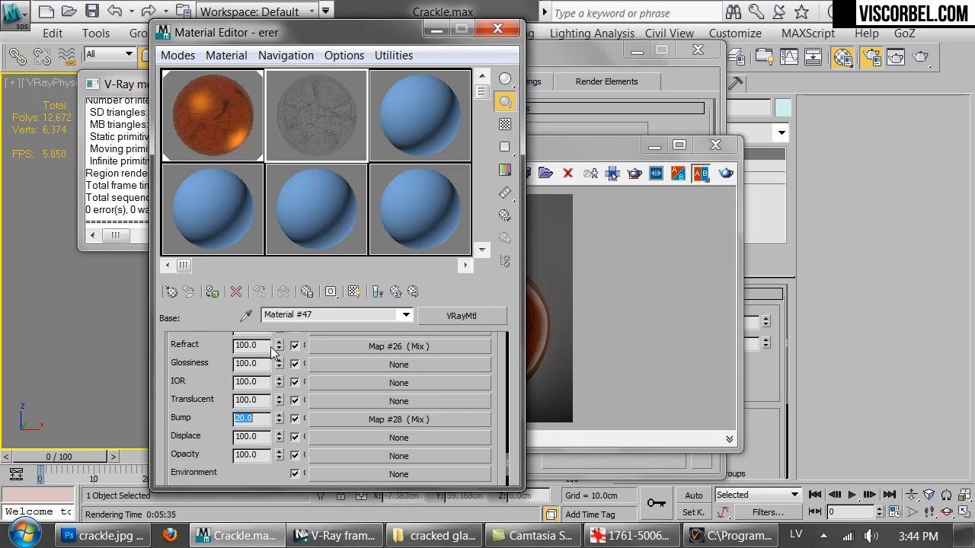
Replace the first coat material with an independent copy of the base material and open that coat
click(395, 292)
right_click(372, 379)
click(409, 409)
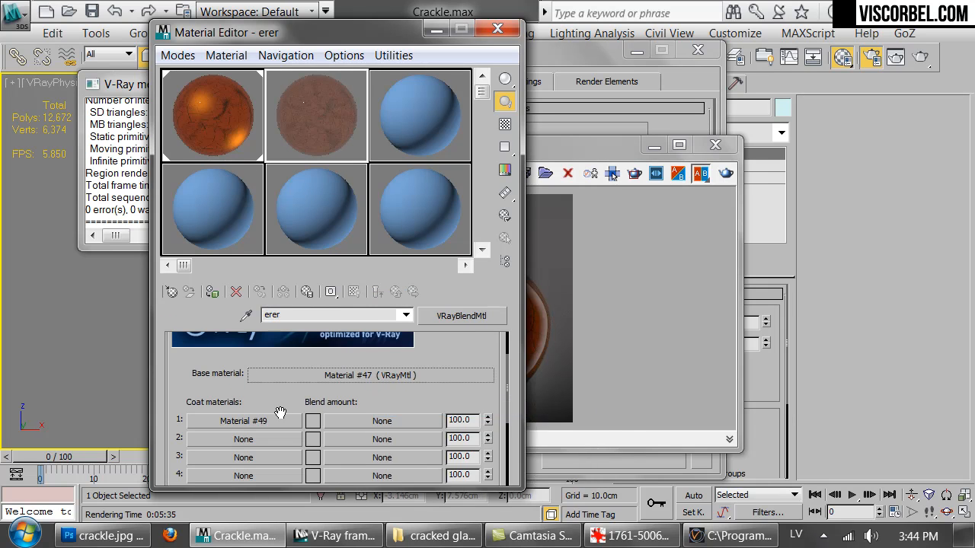
right_click(277, 421)
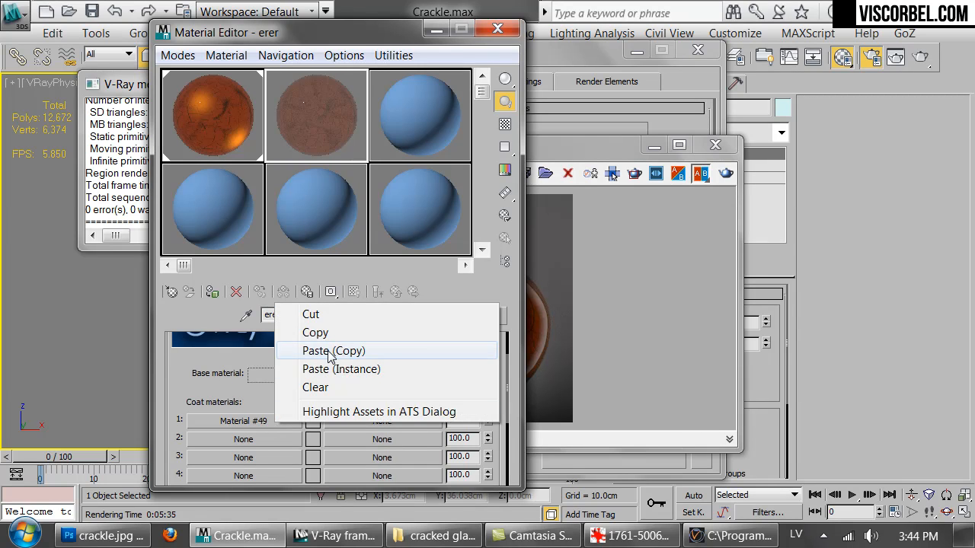
click(332, 351)
click(272, 419)
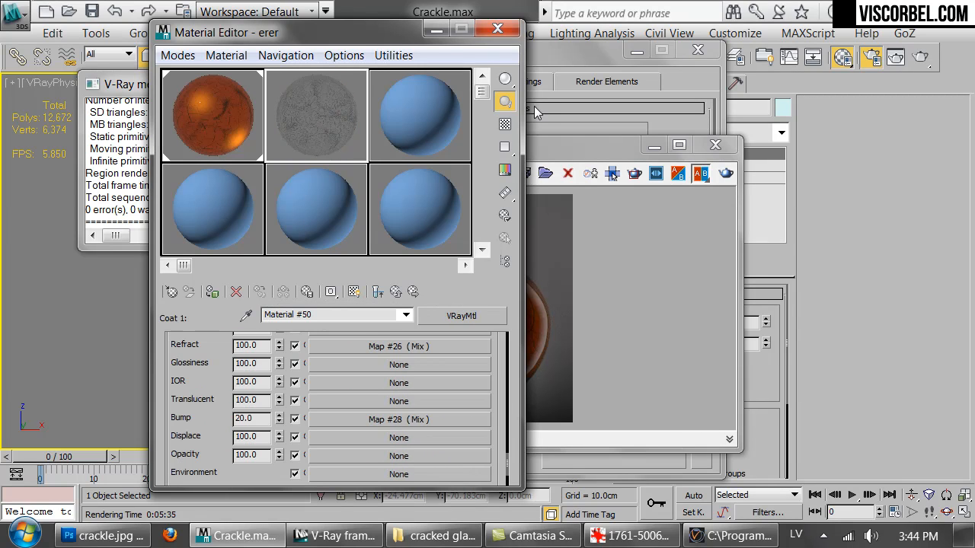
Show the checkered sample background, set the coat's bump amount to 3.0, and open a magnified preview of the sample
click(505, 124)
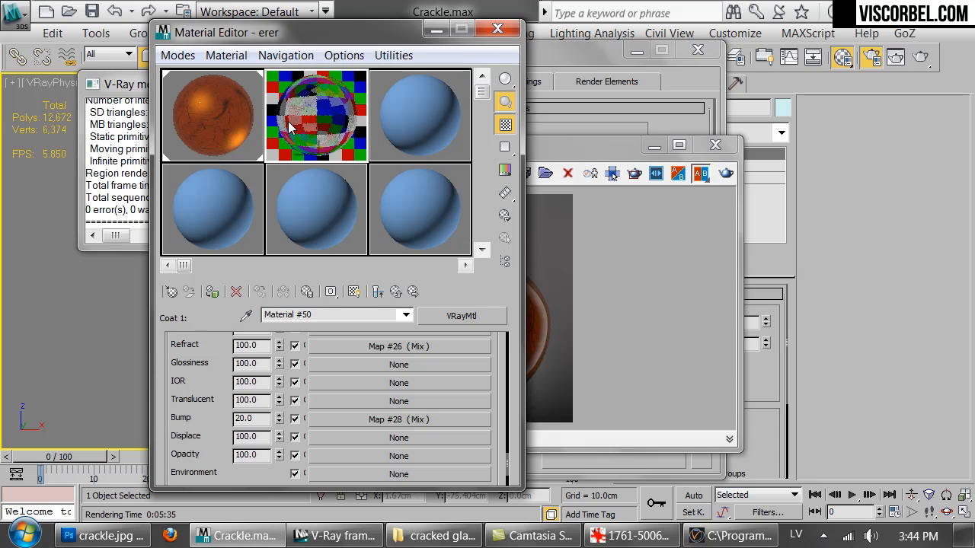
double_click(254, 418)
text(3.0)
key(Return)
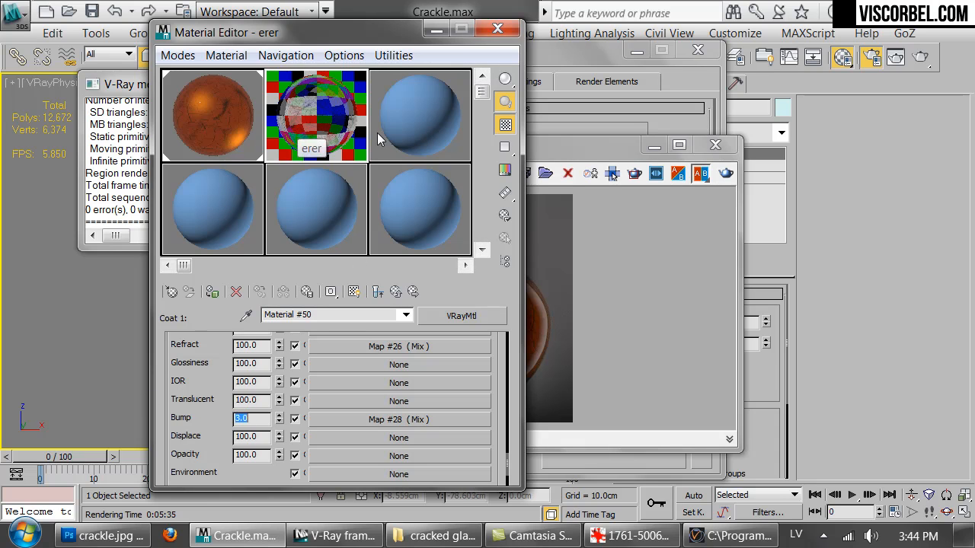
double_click(317, 119)
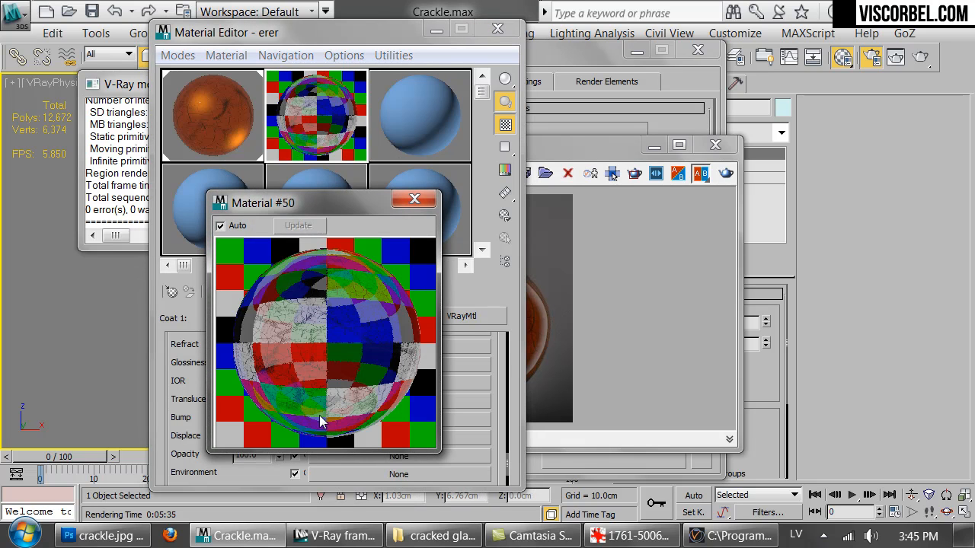
Close the V-Ray frame buffer, Material Editor, render settings and V-Ray messages windows to clear the viewport
drag(577, 151, 695, 240)
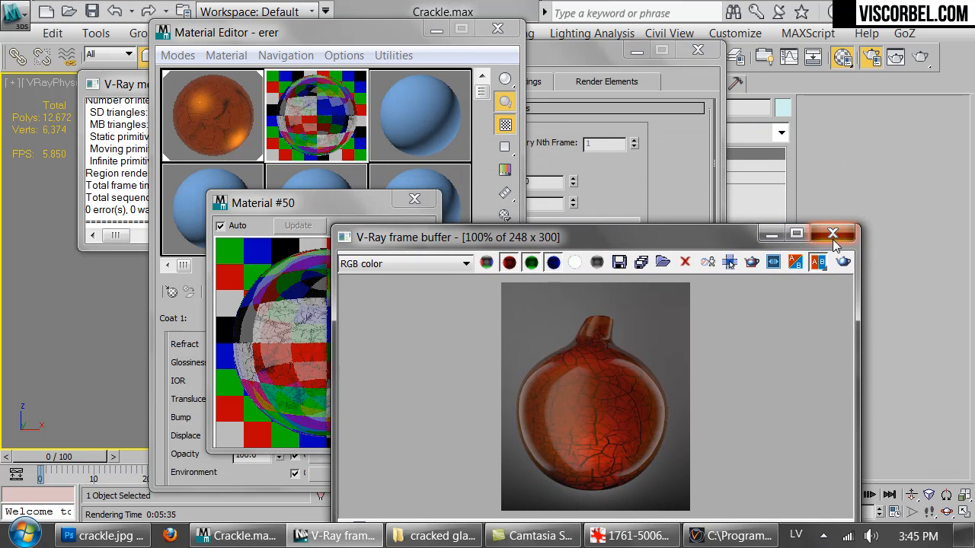
click(833, 234)
click(497, 28)
click(698, 50)
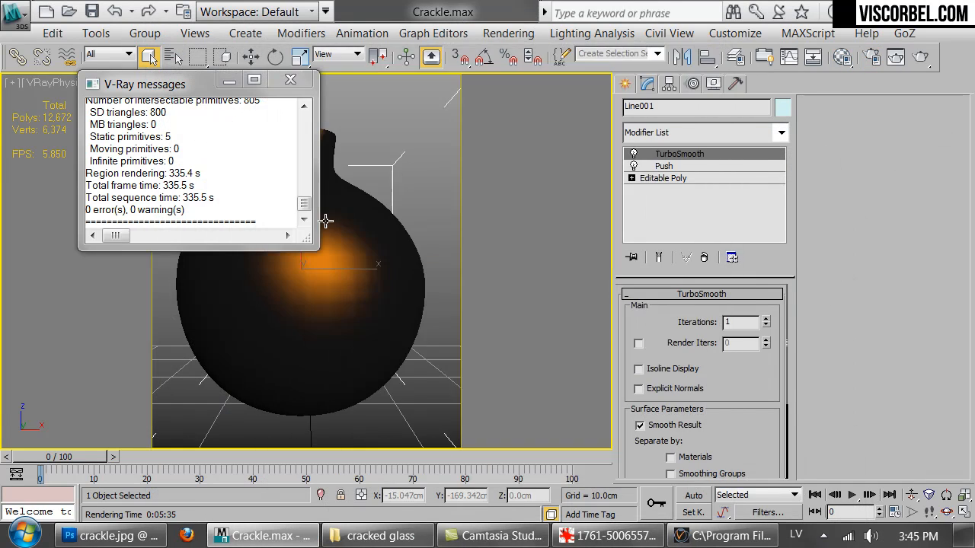
click(290, 79)
Reopen the Material Editor, assign the erer material to the selected vase, and render the camera view
click(841, 56)
drag(326, 32, 672, 104)
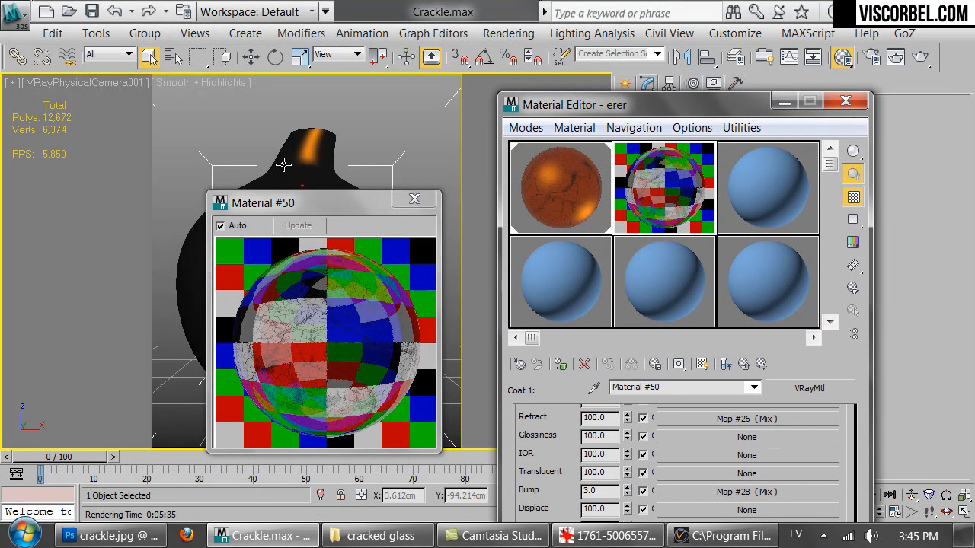
click(560, 366)
click(919, 60)
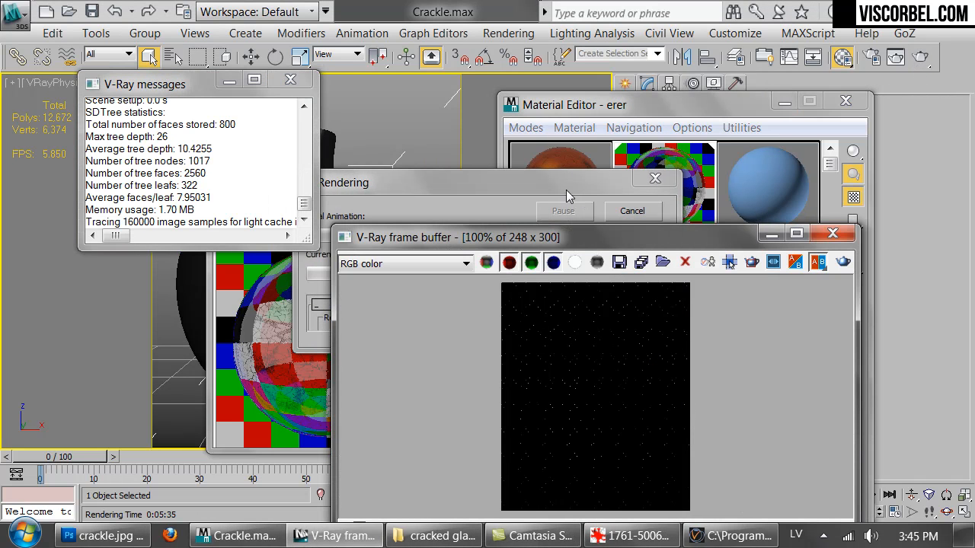
drag(596, 243, 414, 120)
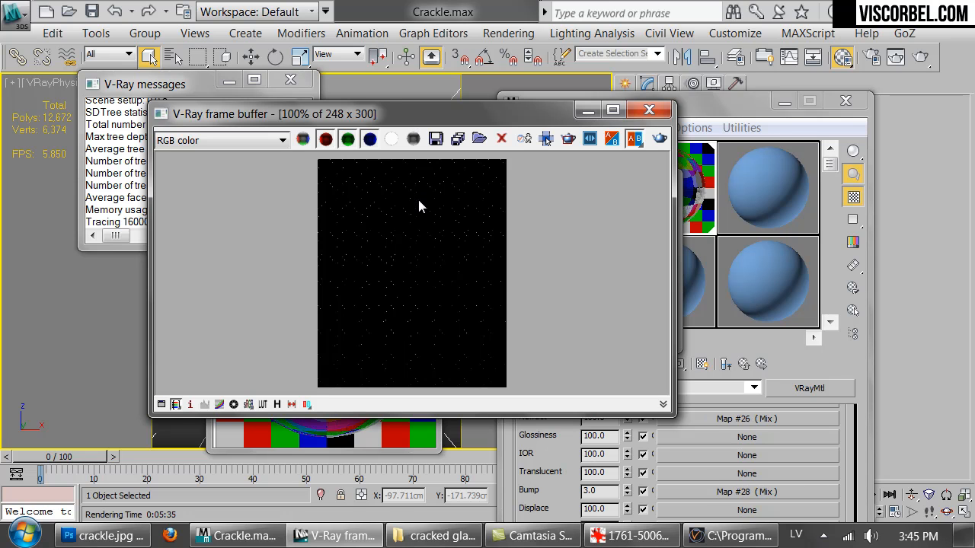
drag(462, 114, 477, 308)
Open the refraction mix map of the erer blend's base material and set Color #1 to dark green, RGB 7, 31, 19
click(743, 364)
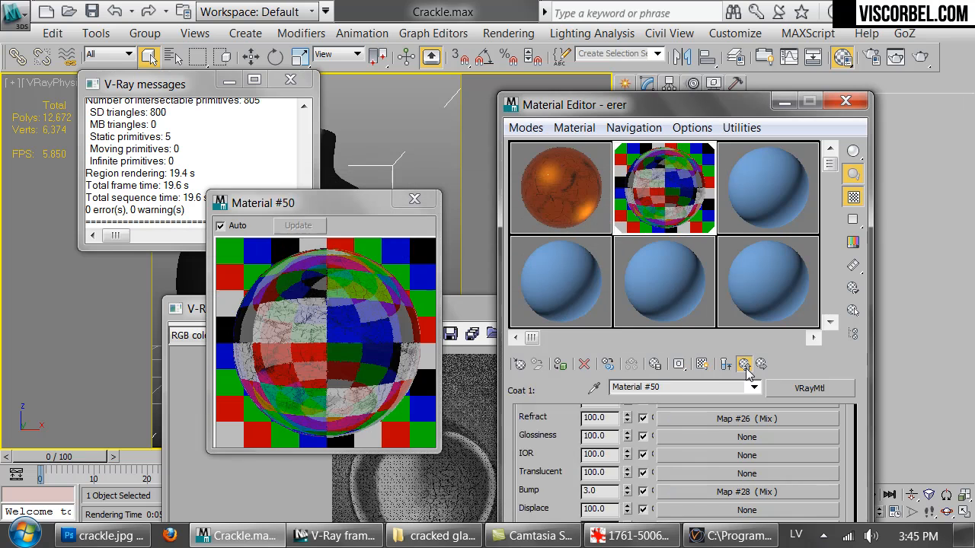
click(685, 450)
scroll(670, 453, down, 5)
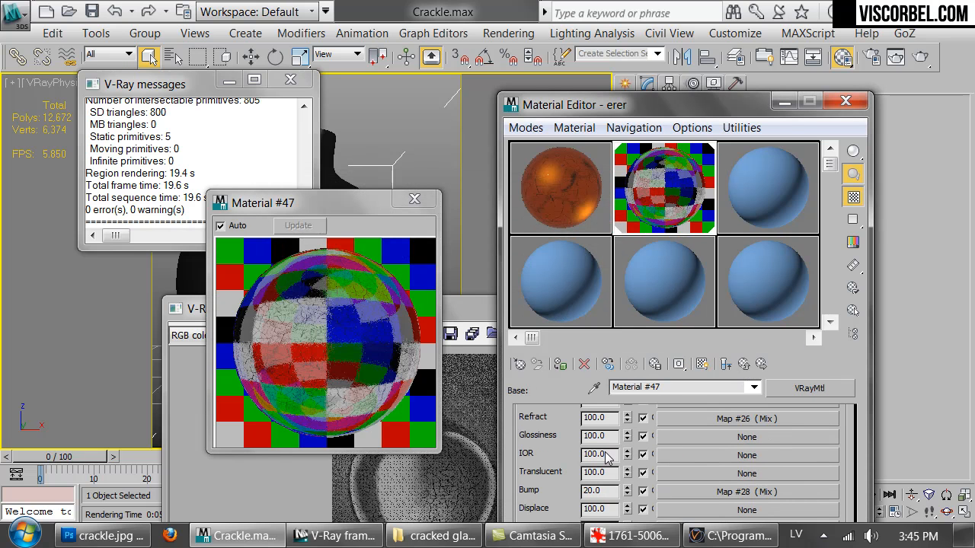
scroll(662, 452, up, 1)
click(685, 439)
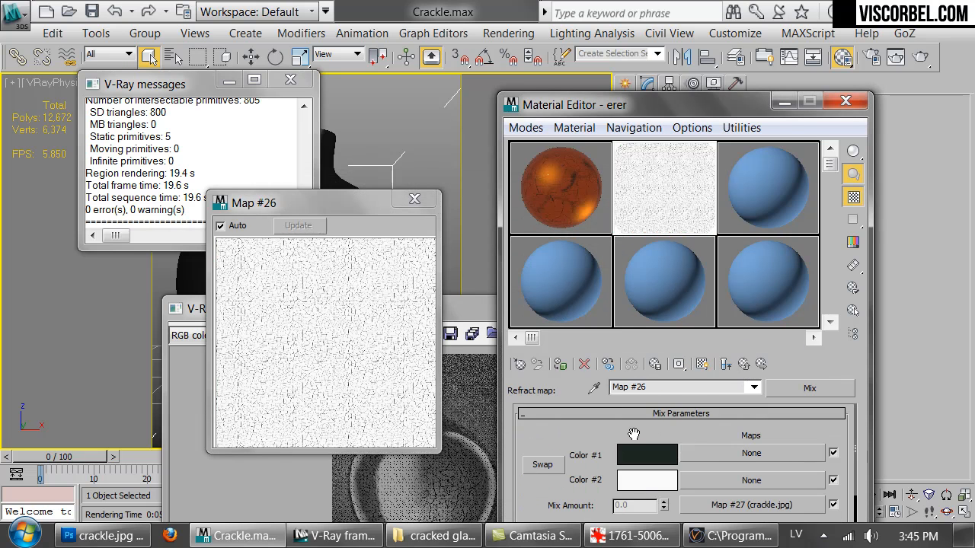
click(646, 455)
drag(558, 196, 564, 196)
drag(617, 179, 642, 178)
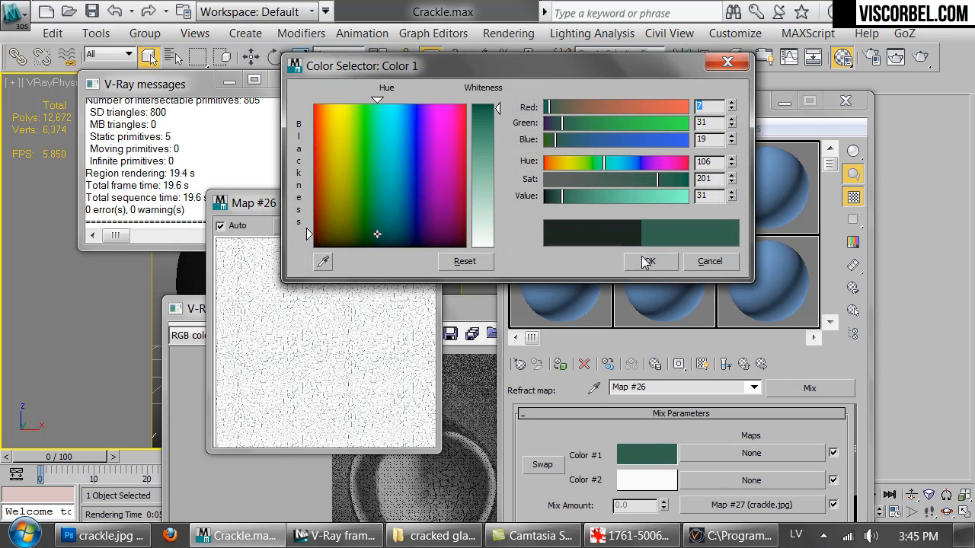
click(650, 261)
Tint the refraction mix map's Color #2 pale green, RGB 206, 244, 217
click(646, 480)
click(589, 162)
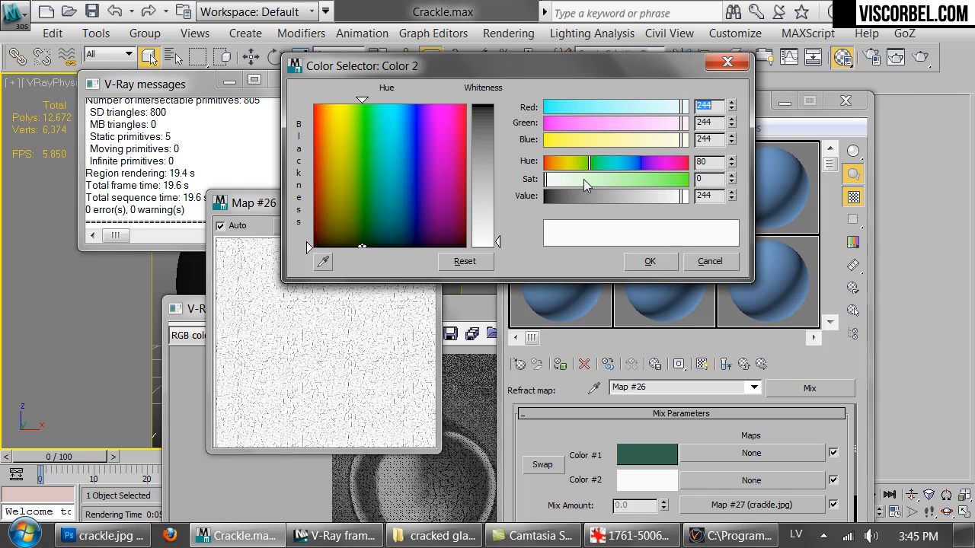
click(589, 179)
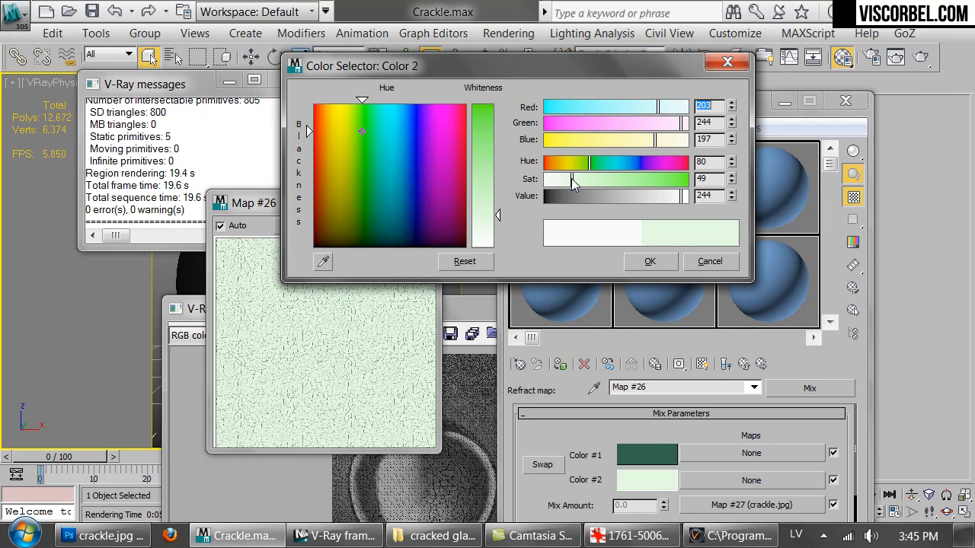
drag(573, 184, 601, 172)
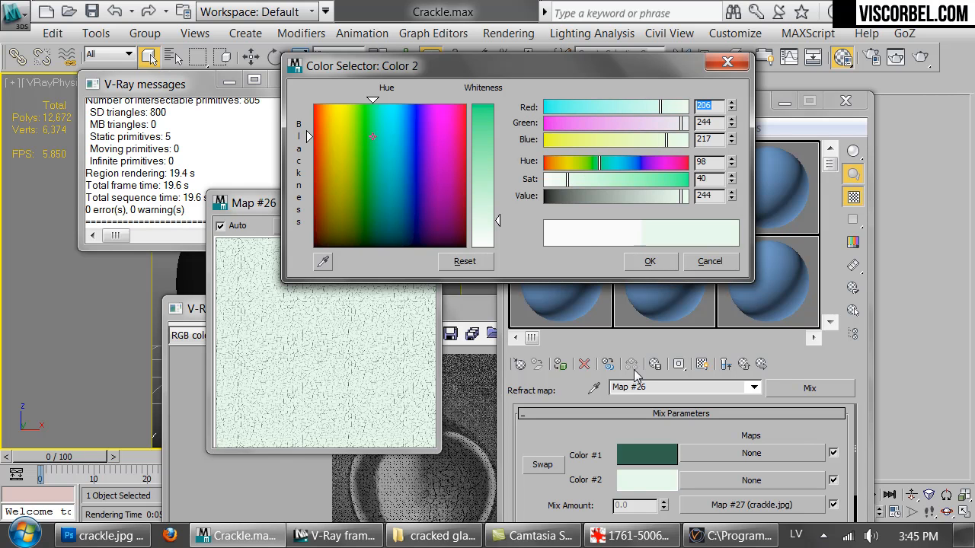
click(650, 261)
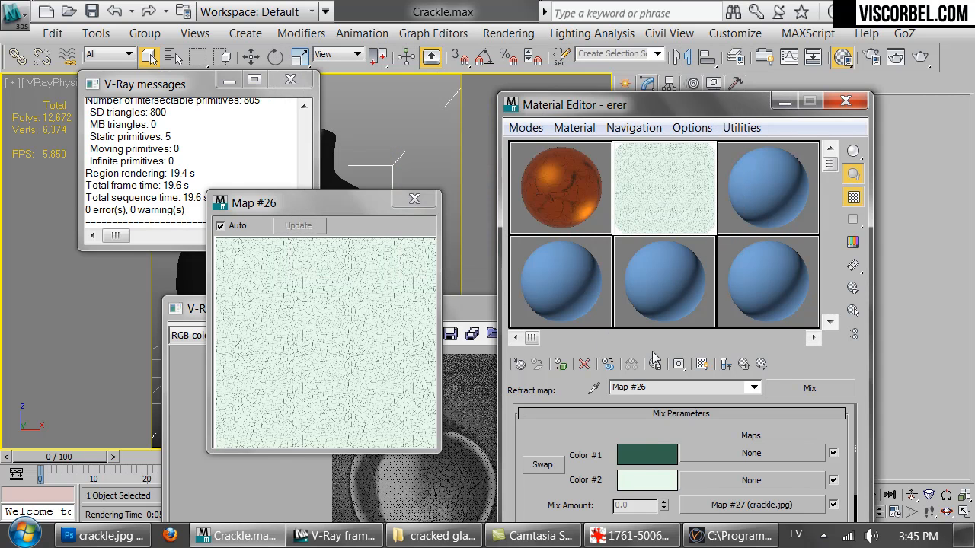
Make the refraction mix map's Color #1 a more saturated green, with hue 100 and saturation 245
click(656, 451)
drag(661, 179, 683, 178)
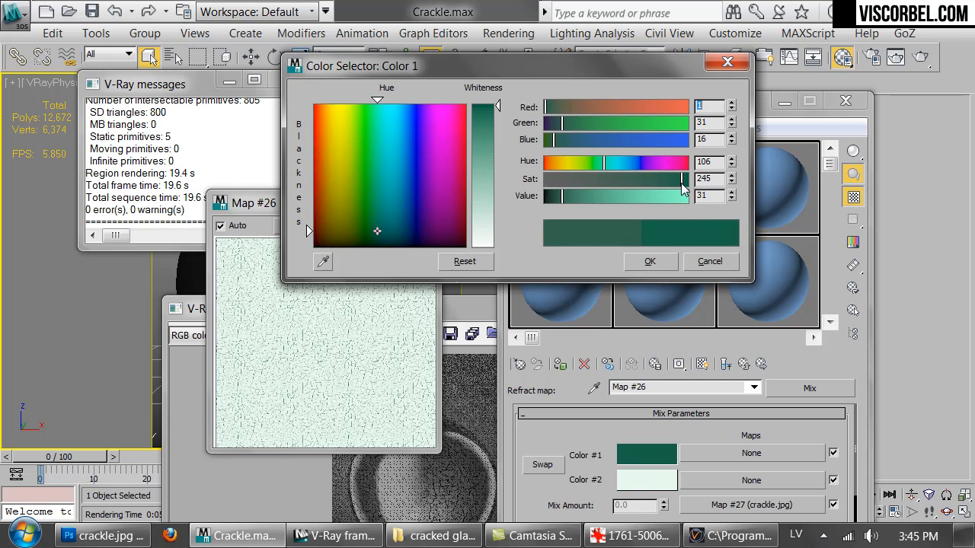
drag(601, 172, 601, 171)
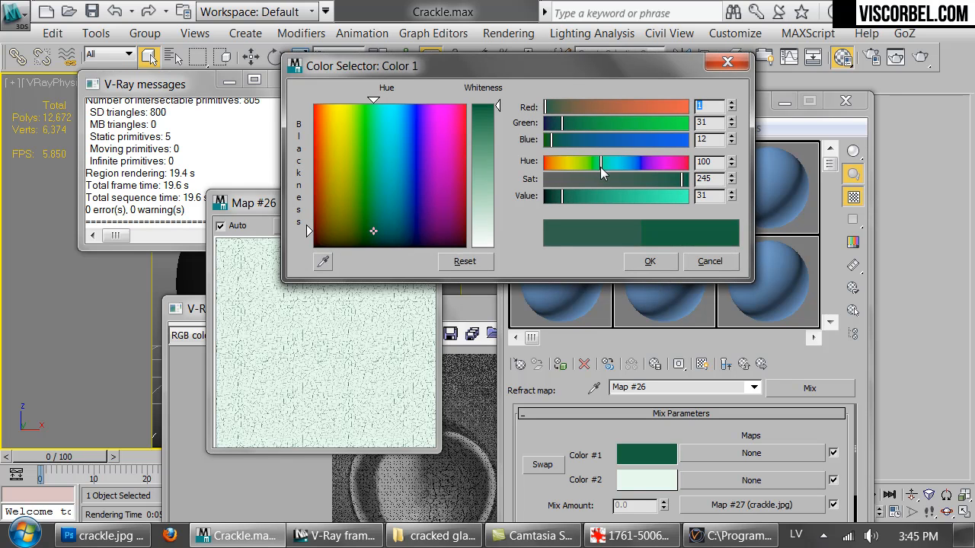
click(647, 262)
Copy the base material's refraction mix map and paste it as an instance into the first coat's refraction slot
click(743, 365)
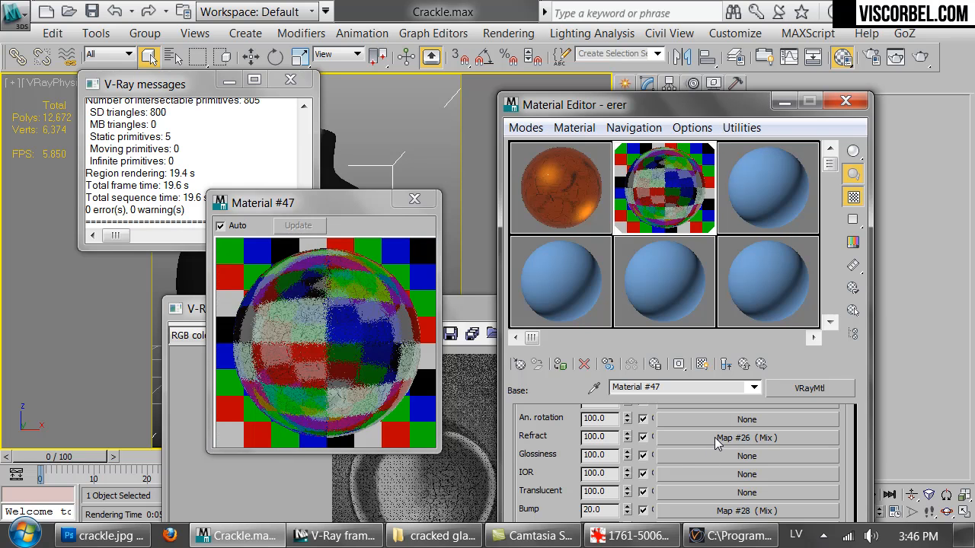
right_click(715, 438)
click(754, 346)
click(747, 365)
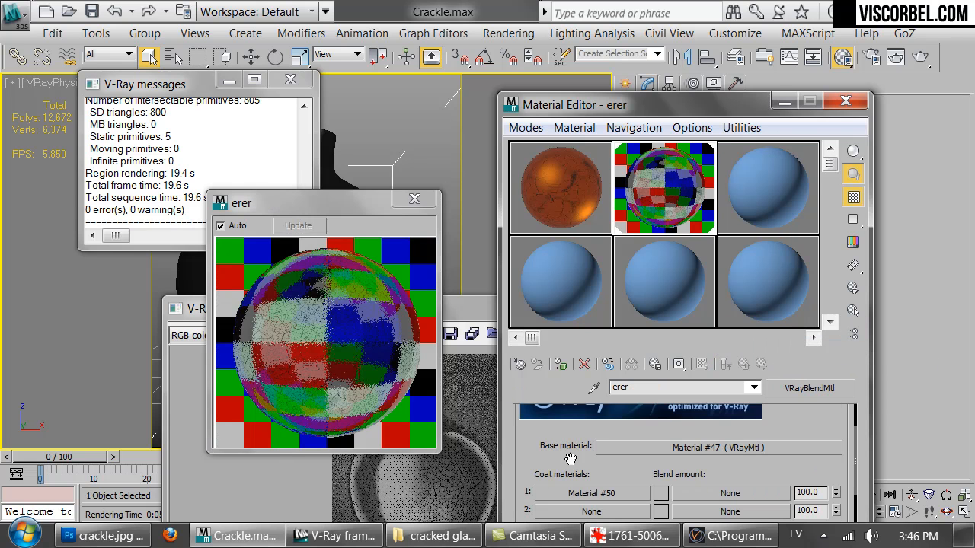
click(565, 491)
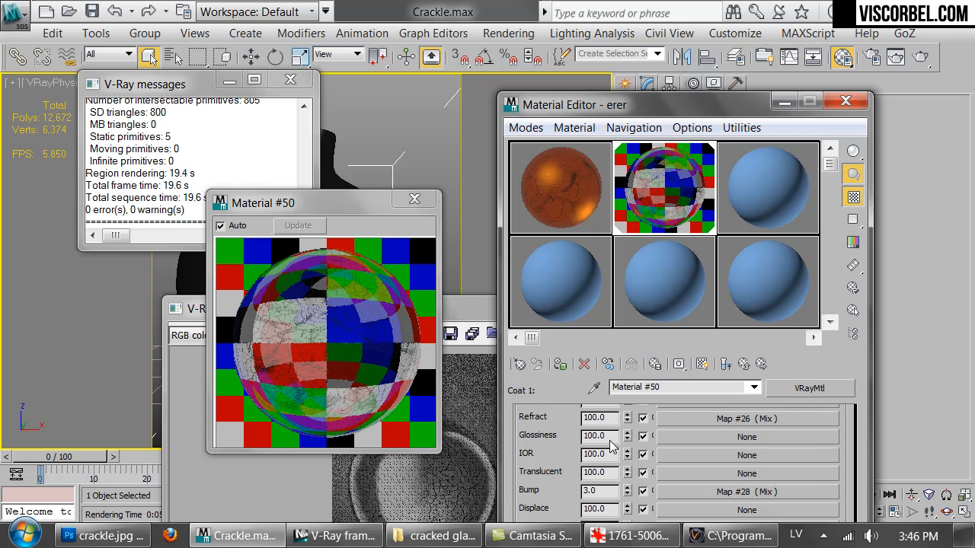
right_click(704, 417)
click(754, 361)
click(379, 381)
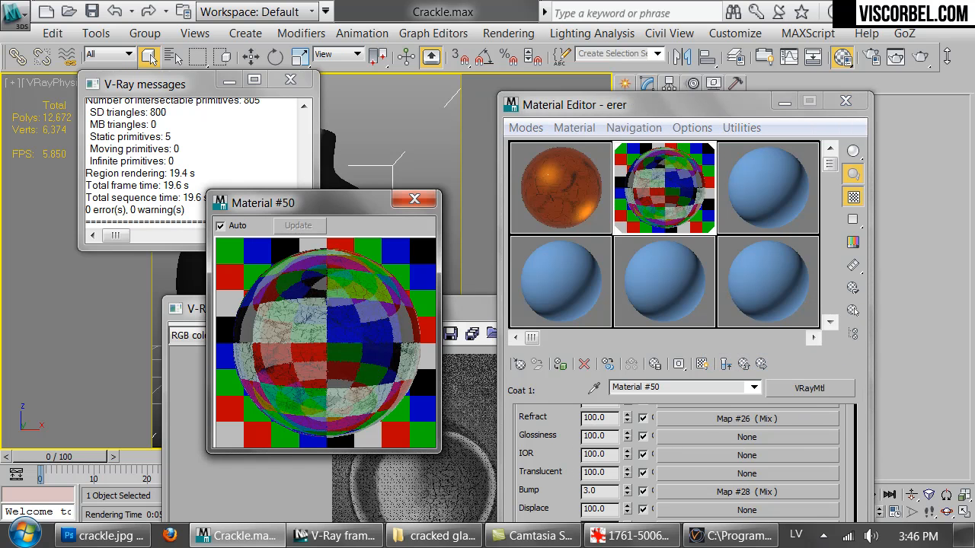
Render the vase with the green-tinted refraction map, check the early light cache passes, and cancel the render
click(426, 495)
click(675, 334)
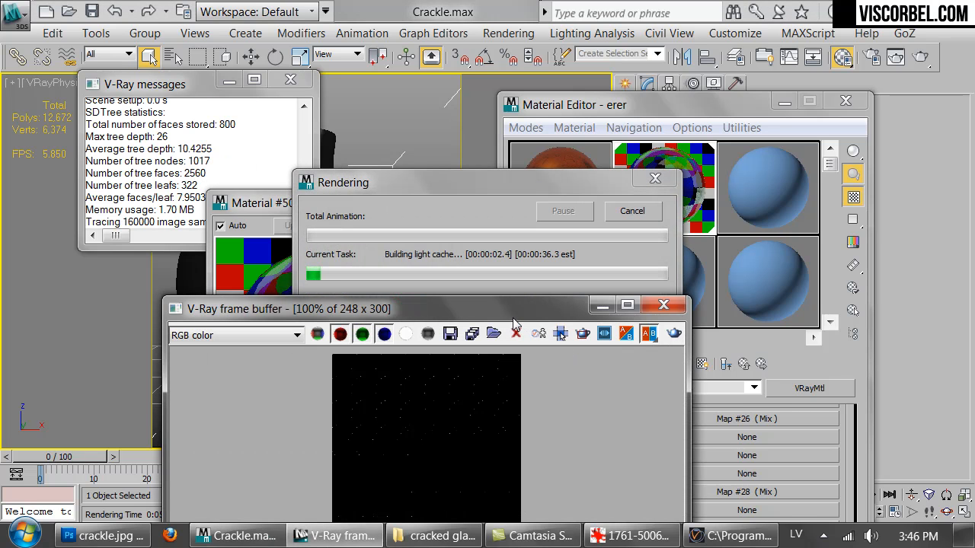
drag(514, 316, 502, 182)
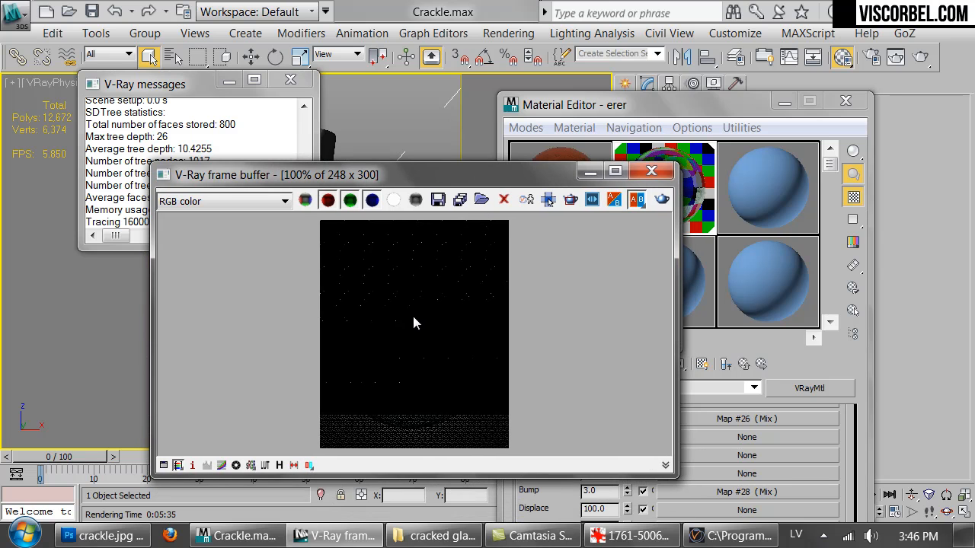
scroll(413, 316, down, 1)
scroll(413, 316, up, 1)
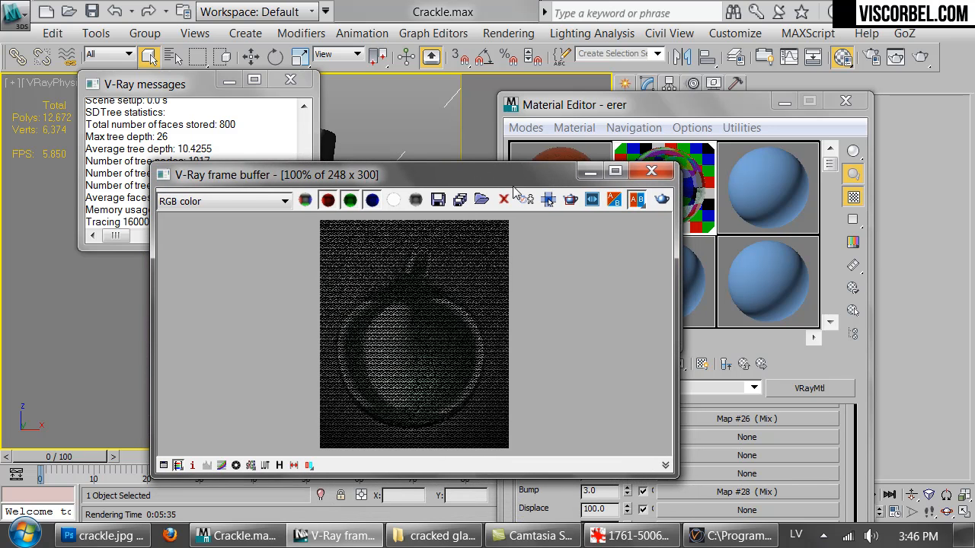
drag(537, 176, 553, 247)
click(631, 212)
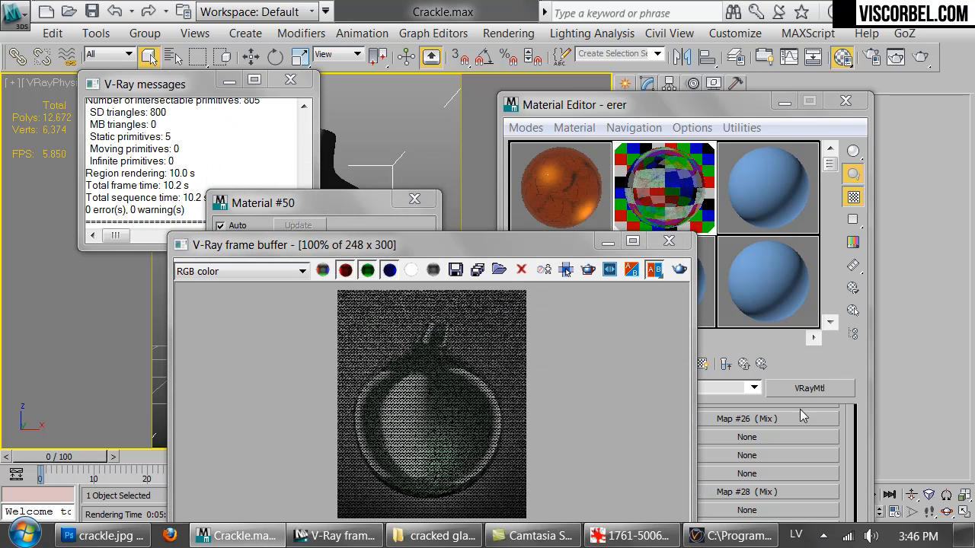
In the coat's refraction mix map, return Color #2 to white and darken Color #1 to RGB 1, 19, 8
click(738, 421)
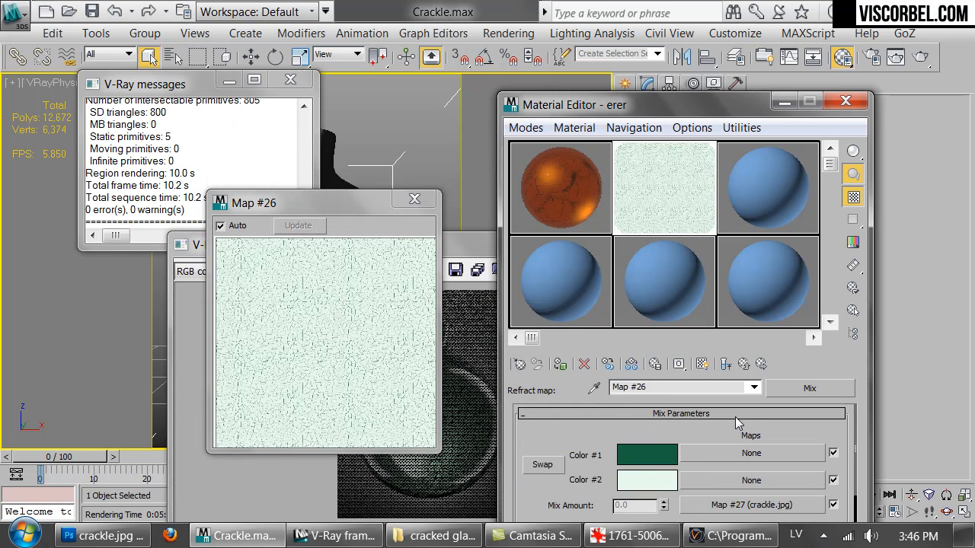
click(663, 480)
drag(572, 179, 547, 196)
click(650, 262)
click(647, 454)
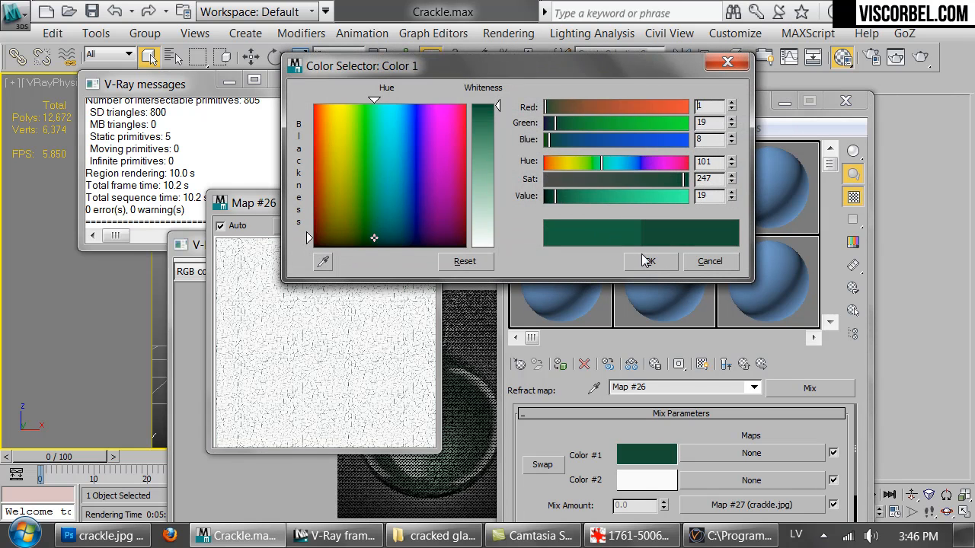
click(646, 261)
click(744, 365)
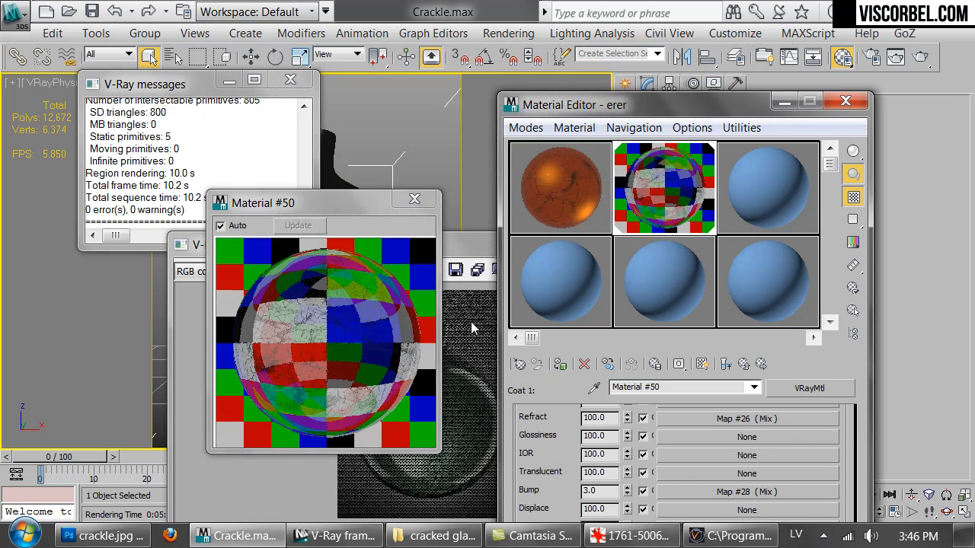
Render the vase again to check the white and darker green refraction colors, and stop the render early
click(468, 320)
click(680, 271)
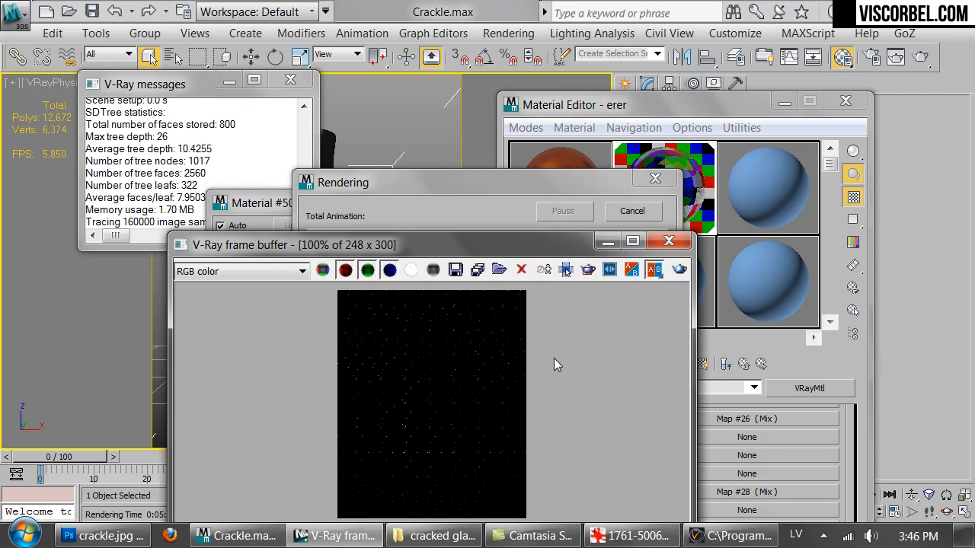
scroll(437, 391, down, 1)
scroll(438, 390, up, 2)
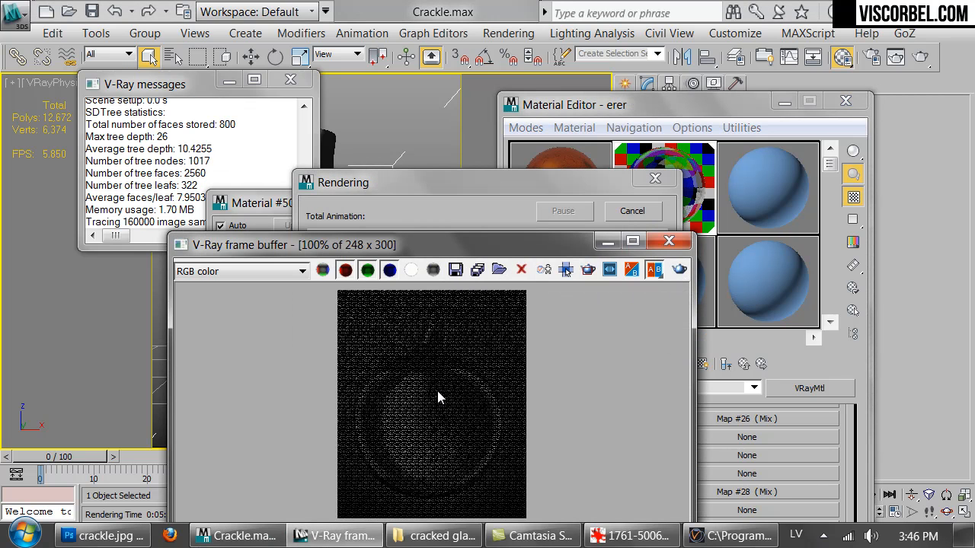
scroll(433, 391, down, 2)
scroll(433, 392, up, 1)
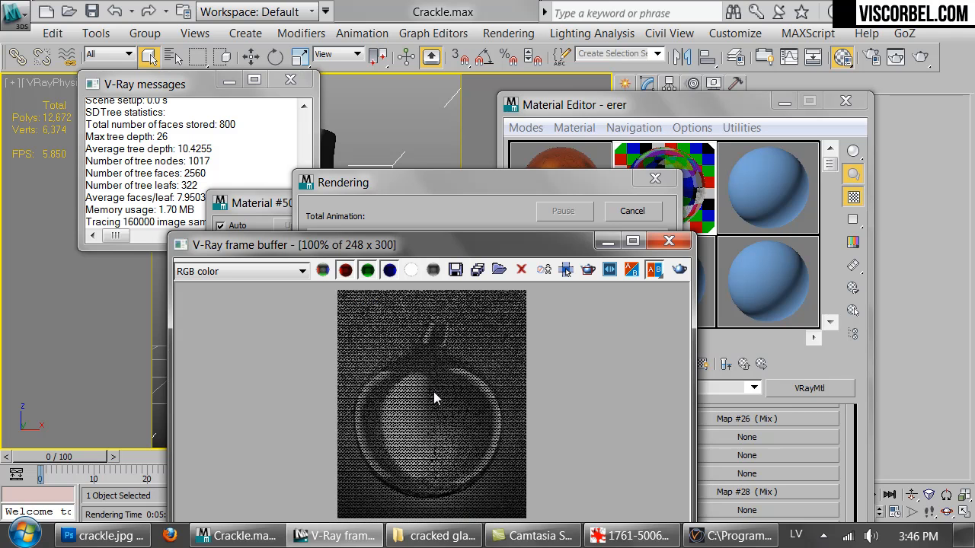
click(659, 206)
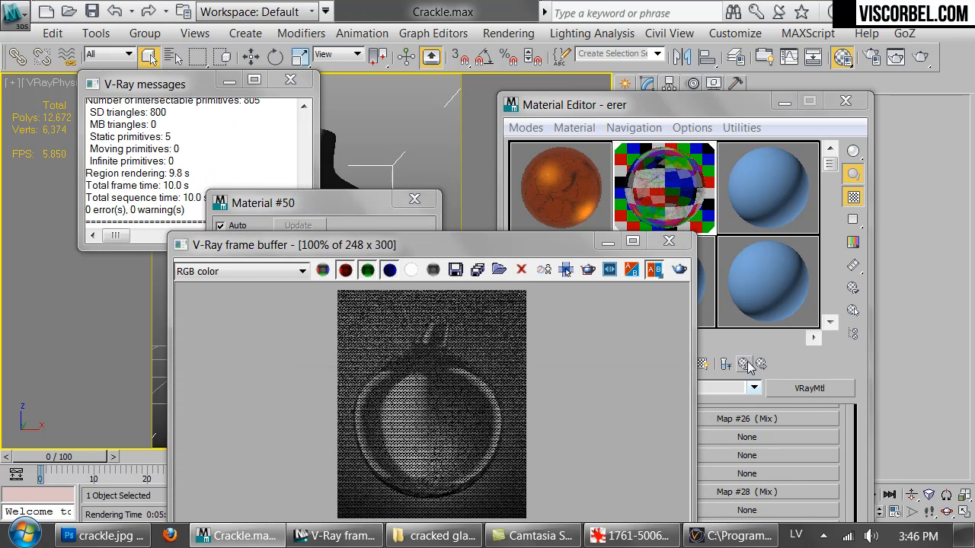
Open the blend's base material and lower its reflection glossiness to 0.65
click(746, 363)
click(710, 449)
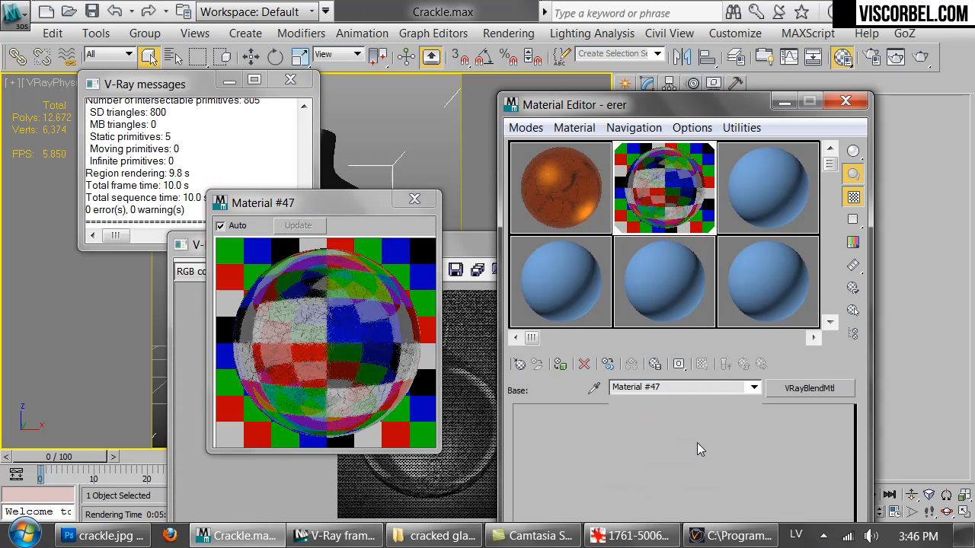
scroll(628, 494, up, 10)
scroll(628, 493, up, 5)
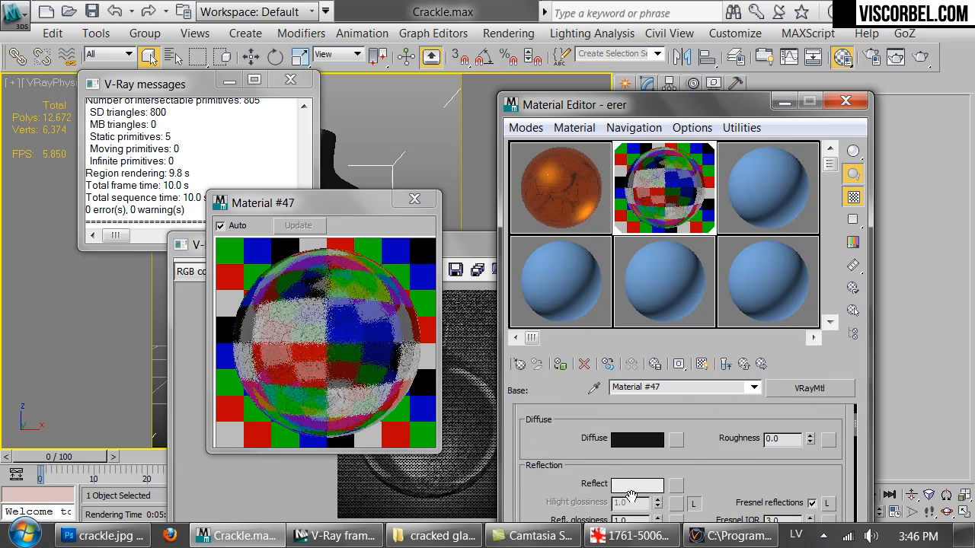
drag(659, 500, 660, 524)
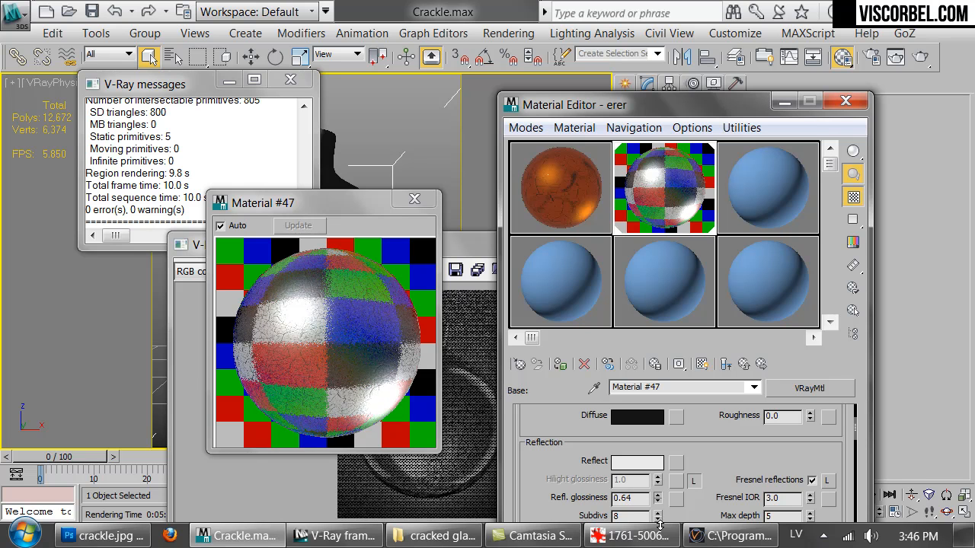
Render the vase and inspect the glossier crack detail in the frame buffer at 100% and 200% zoom
click(920, 57)
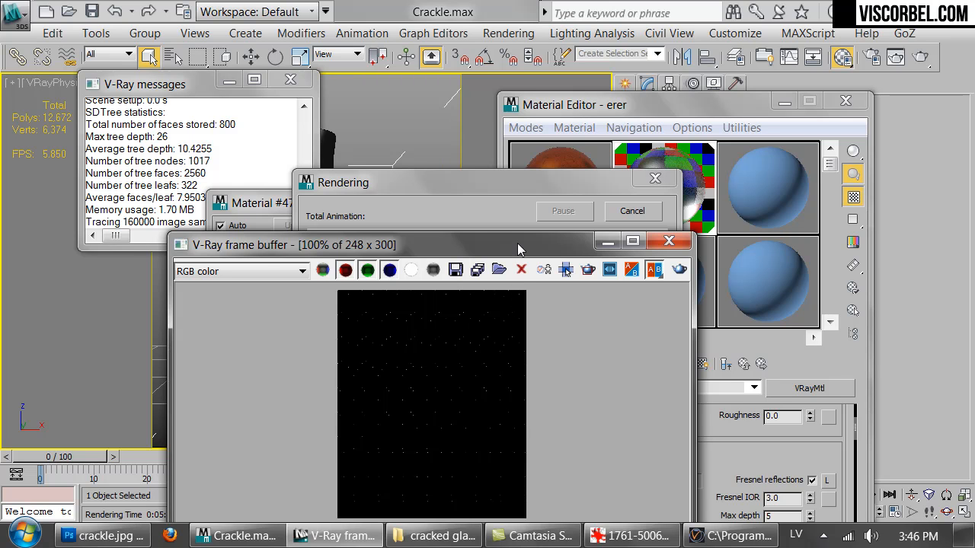
drag(517, 243, 543, 165)
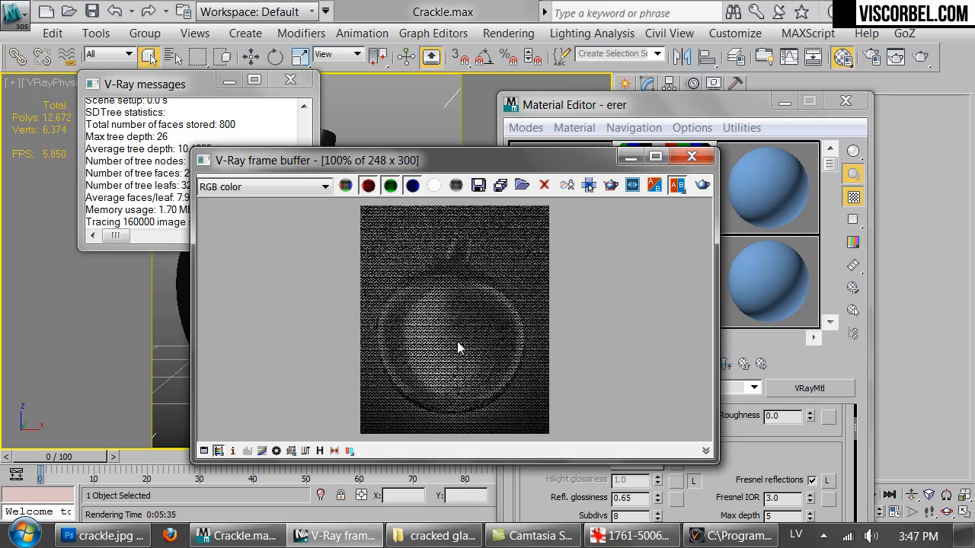
scroll(457, 343, up, 1)
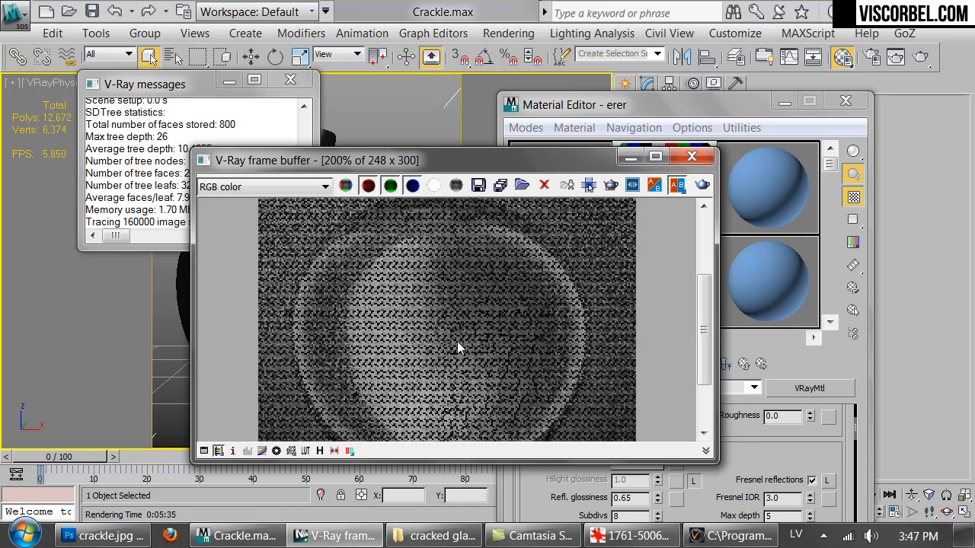
scroll(457, 342, down, 1)
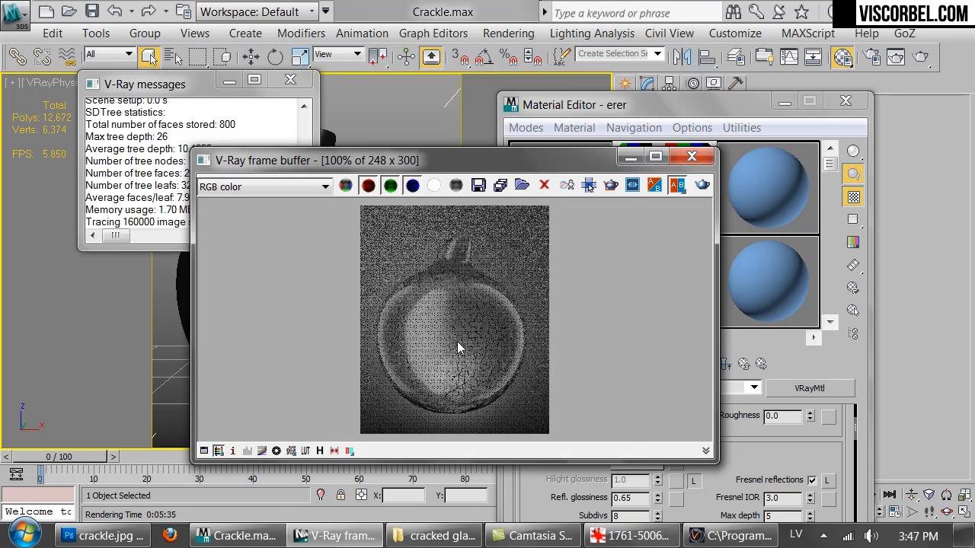
scroll(458, 348, up, 1)
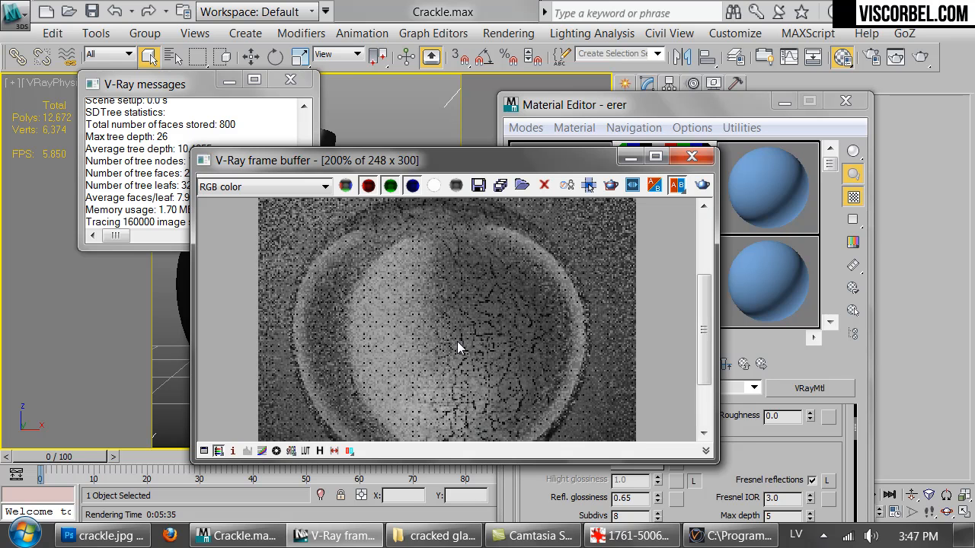
scroll(458, 347, down, 1)
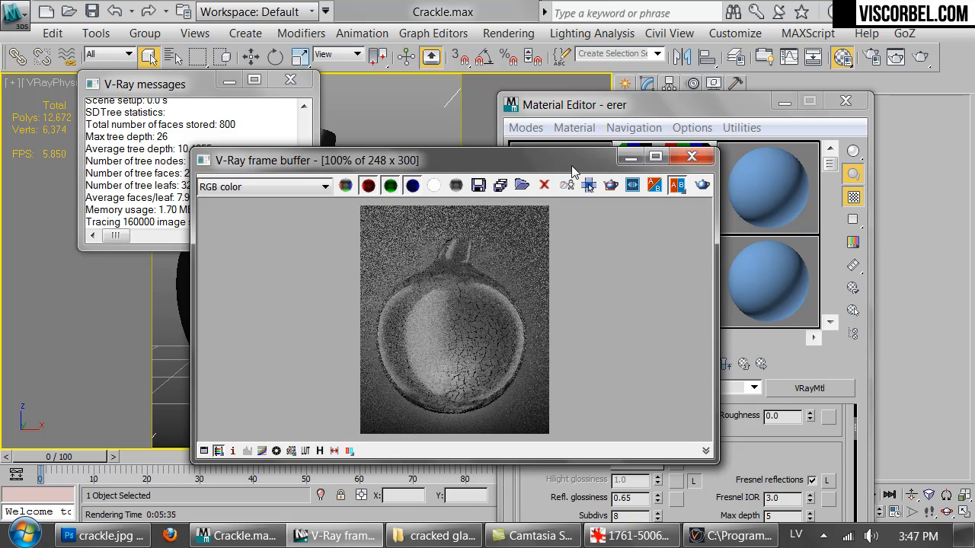
drag(572, 169, 617, 263)
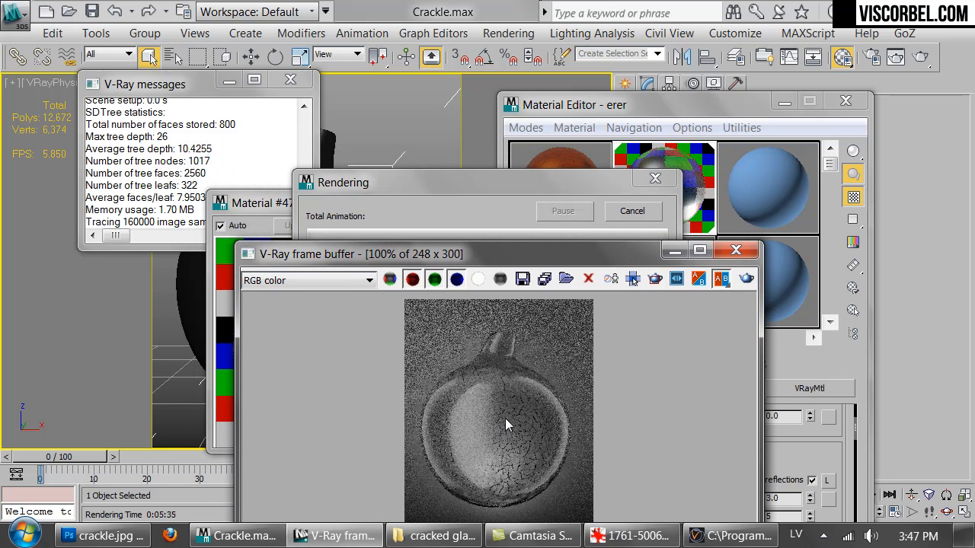
Return to the blend material and move the crackle coat material from the first coat slot to the second
drag(603, 259, 460, 177)
click(745, 365)
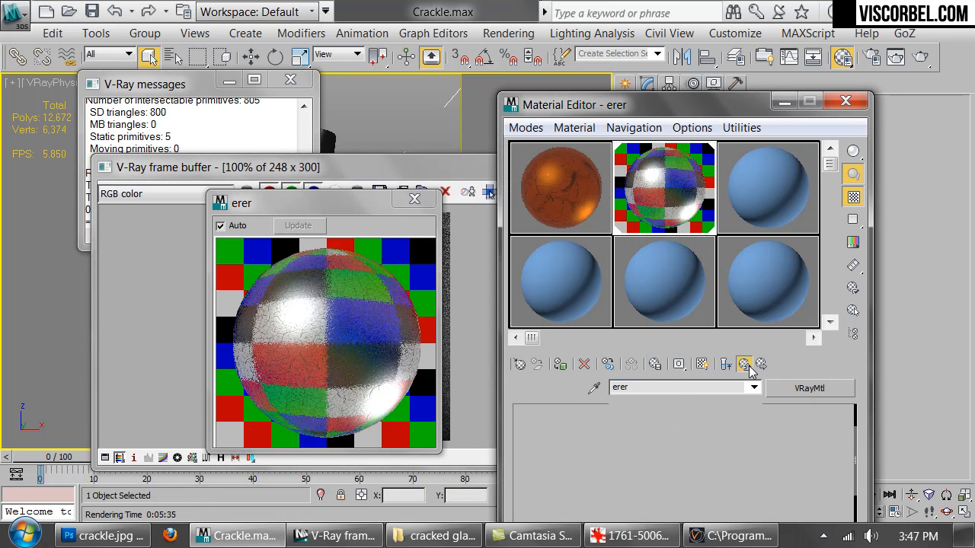
right_click(651, 490)
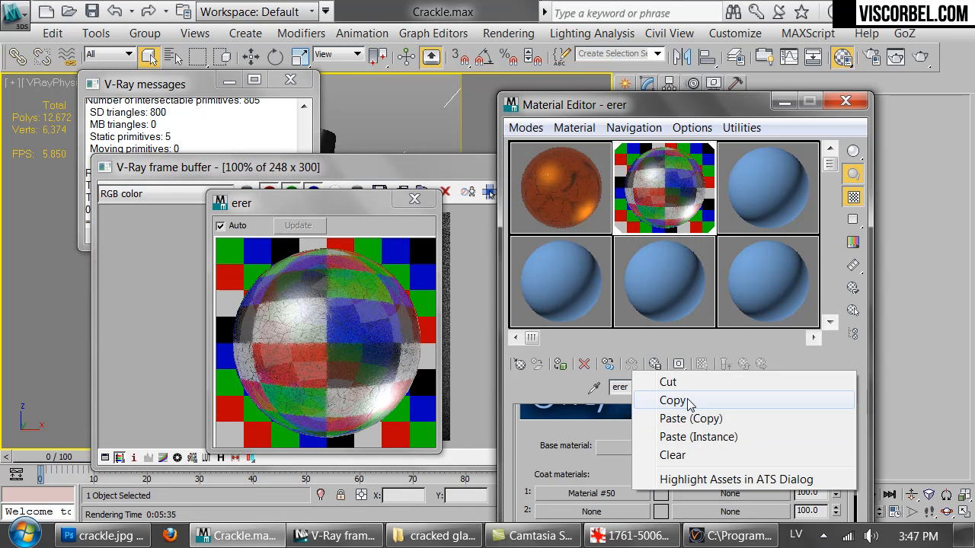
click(691, 387)
right_click(623, 507)
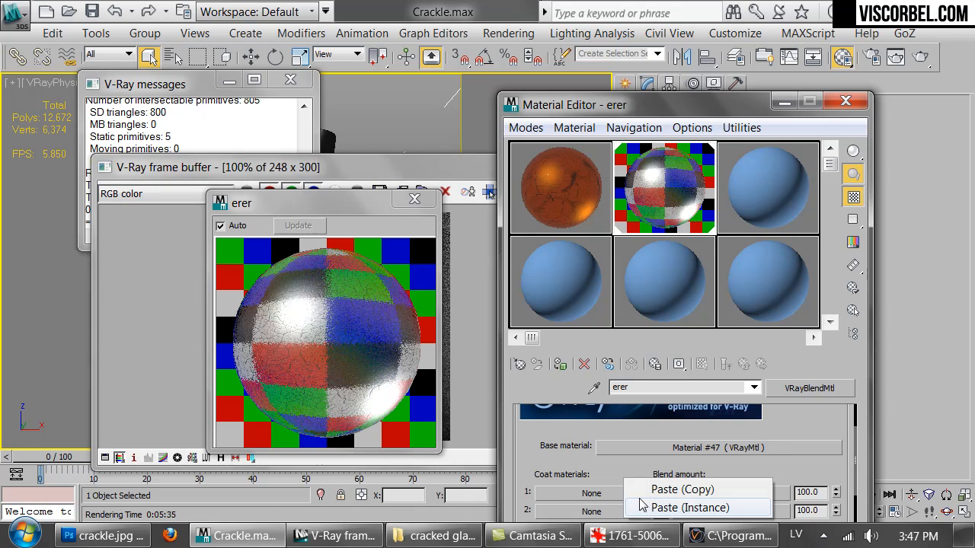
click(647, 482)
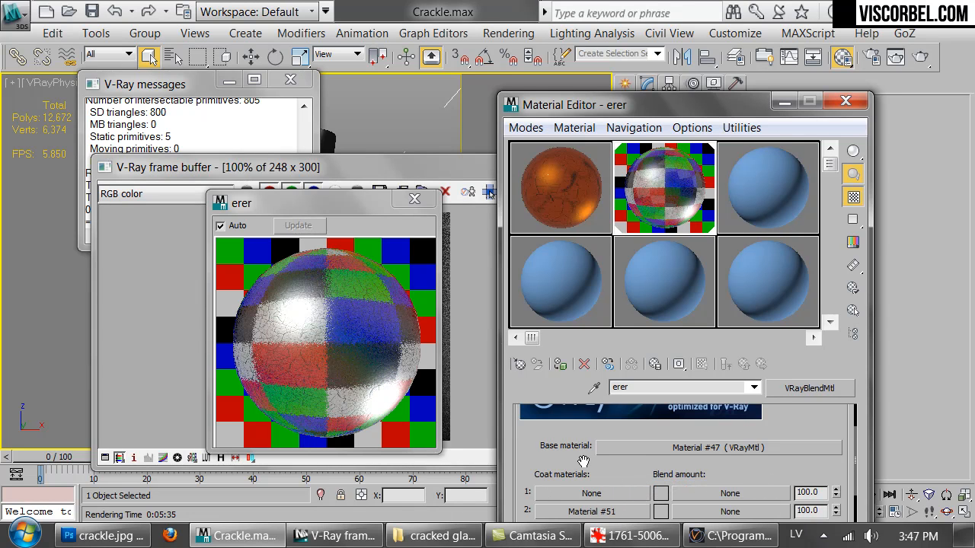
Create a new VRayMtl in the first coat slot and set its diffuse color to dark brown, RGB 12, 5, 0
scroll(585, 462, down, 2)
click(589, 457)
double_click(395, 375)
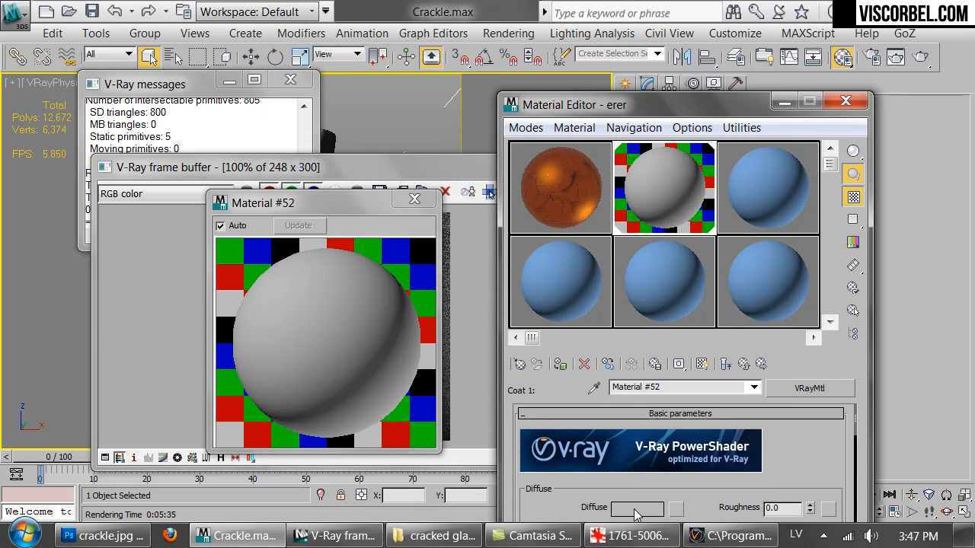
click(637, 508)
click(730, 193)
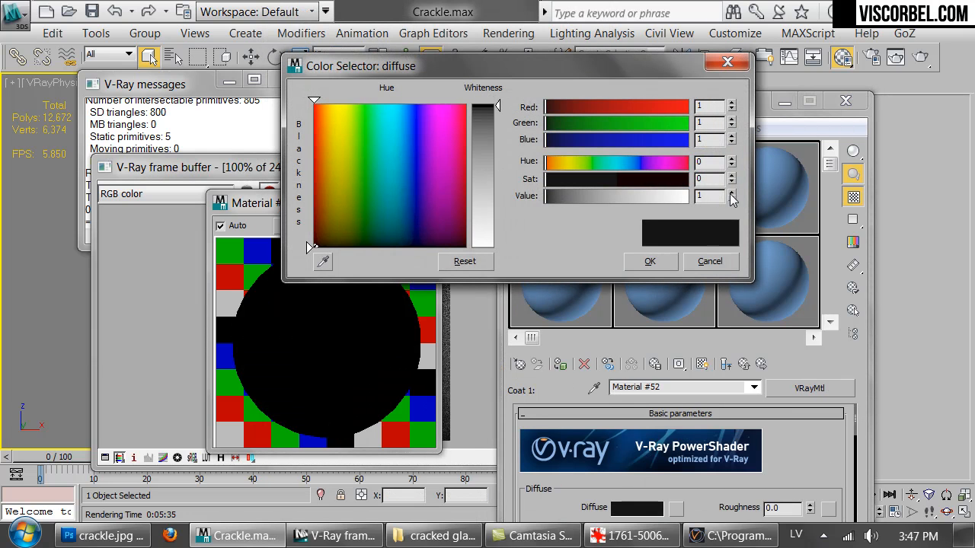
click(730, 194)
drag(552, 161, 555, 159)
click(687, 179)
click(550, 198)
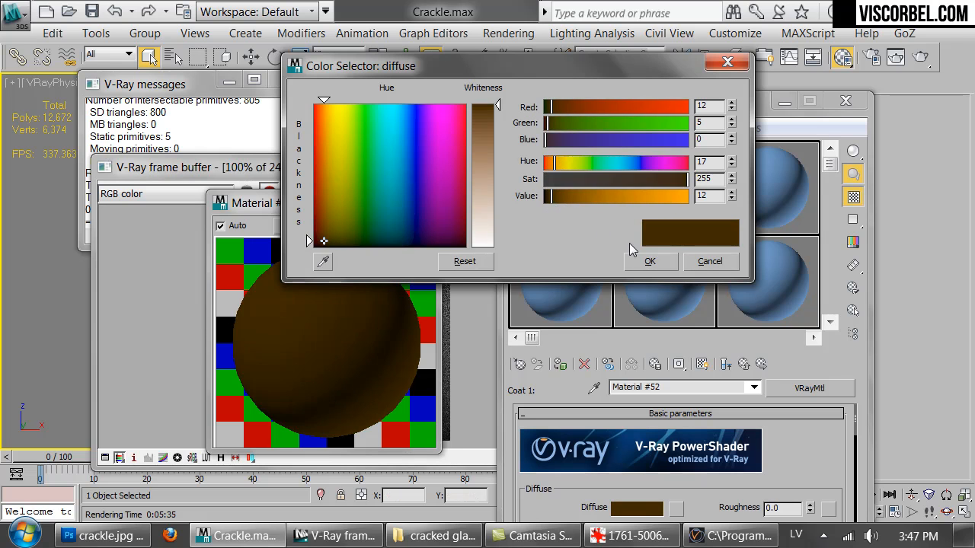
click(658, 260)
Set the new coat material's reflection color to a bright, saturated orange-yellow
scroll(565, 510, down, 3)
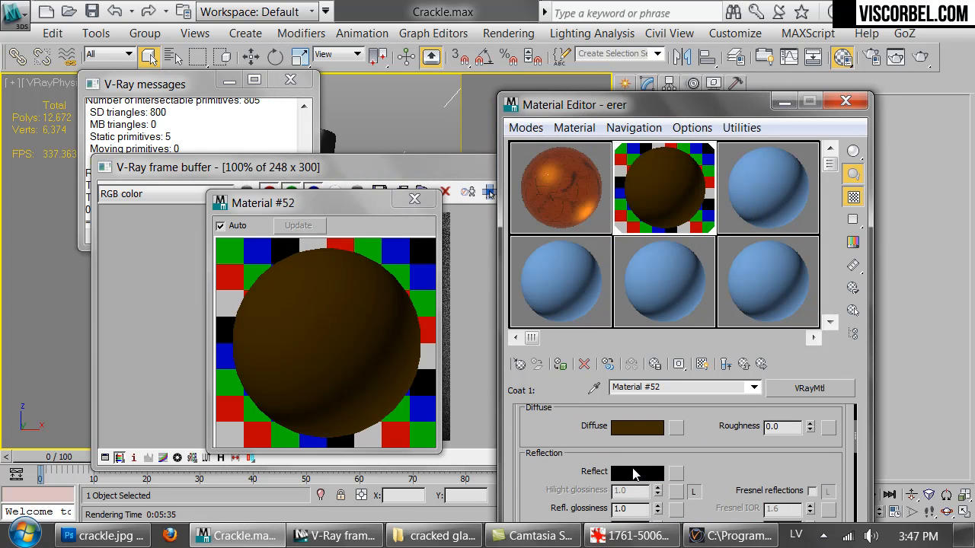
click(634, 471)
drag(571, 163, 559, 165)
drag(602, 180, 627, 180)
drag(560, 197, 584, 197)
drag(641, 178, 682, 179)
drag(584, 197, 677, 196)
click(650, 263)
Unlock and set the coat's highlight glossiness to 0.64 and reflection glossiness to 0.92, and soften the reflection color to paler orange
scroll(677, 457, down, 1)
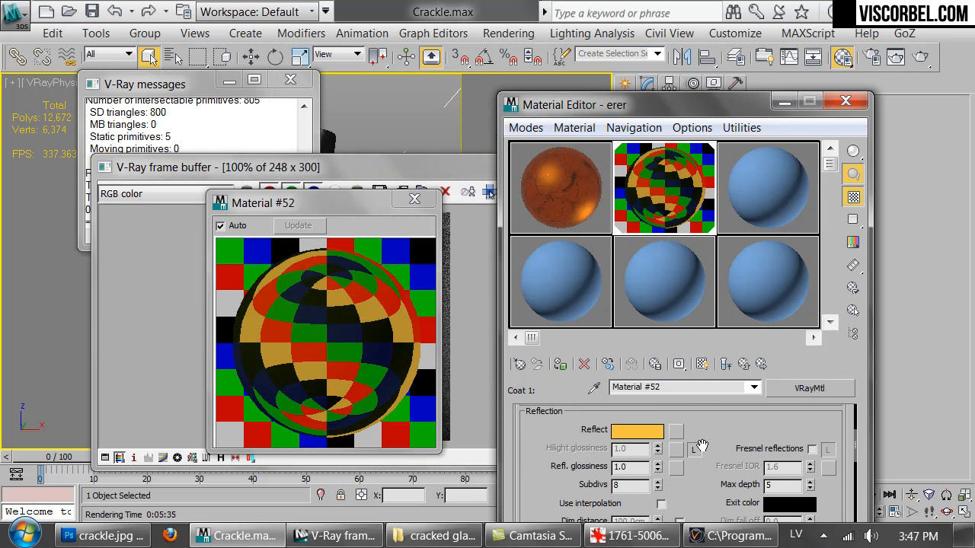
drag(657, 469, 661, 485)
click(696, 451)
scroll(656, 451, up, 1)
drag(657, 466, 661, 493)
click(654, 446)
click(659, 180)
click(649, 262)
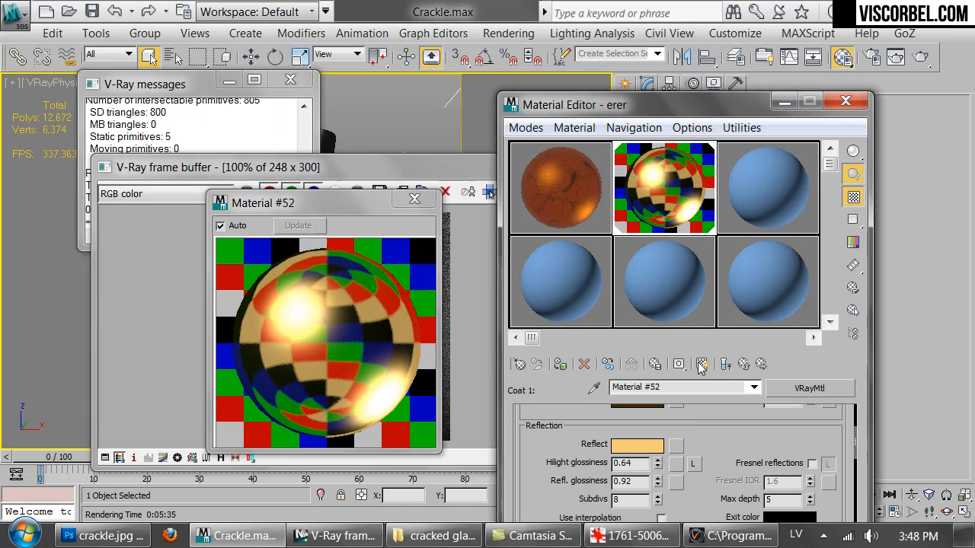
Enable Fresnel reflections on the first coat material with a Fresnel IOR of 30
click(812, 464)
click(797, 481)
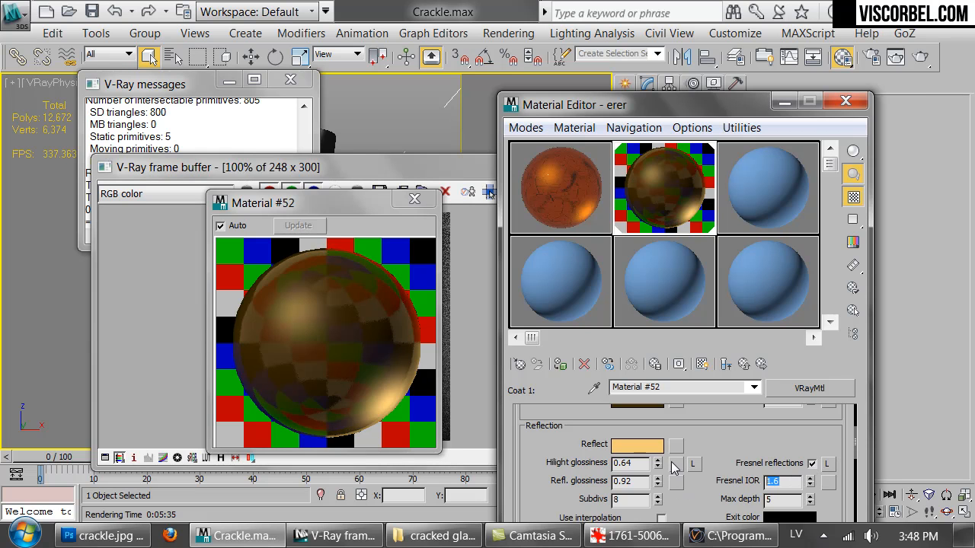
text(30)
key(Return)
Assign a Noise map to the coat material's bump and set its noise type to Turbulence
drag(709, 500, 693, 251)
scroll(695, 402, down, 6)
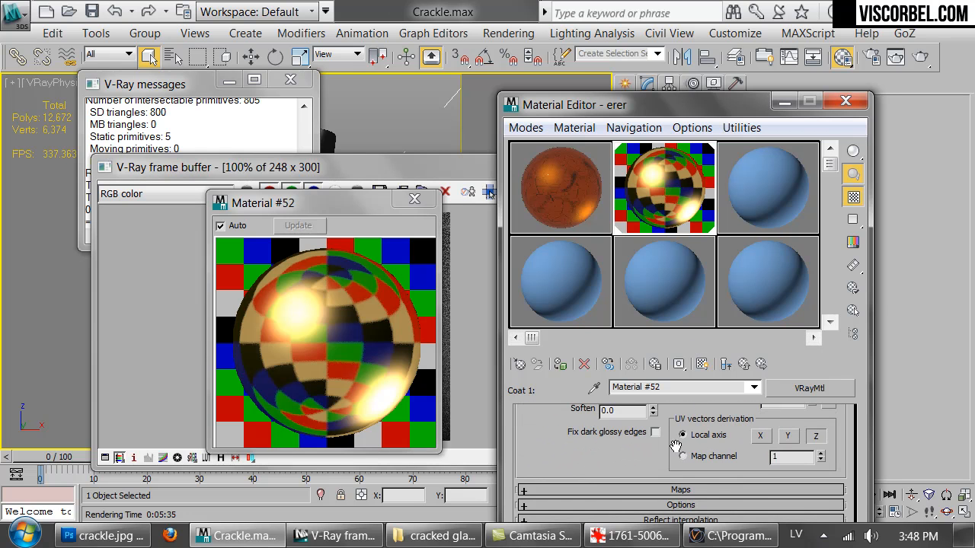
scroll(535, 479, down, 5)
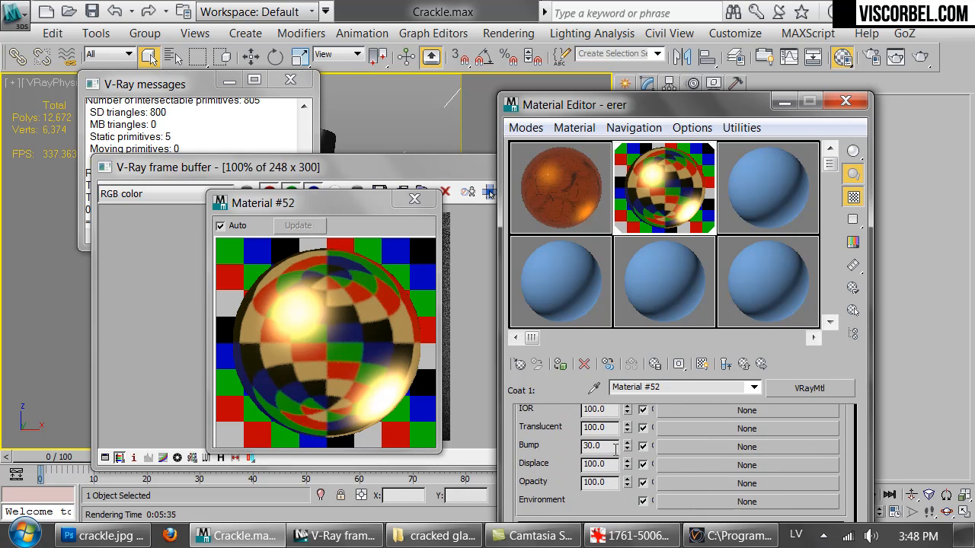
click(673, 450)
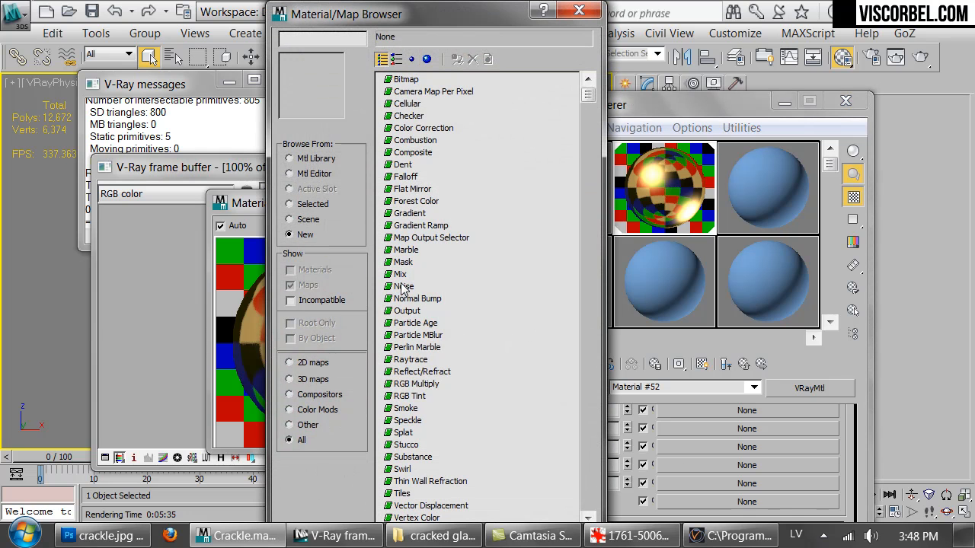
double_click(405, 282)
scroll(756, 457, down, 8)
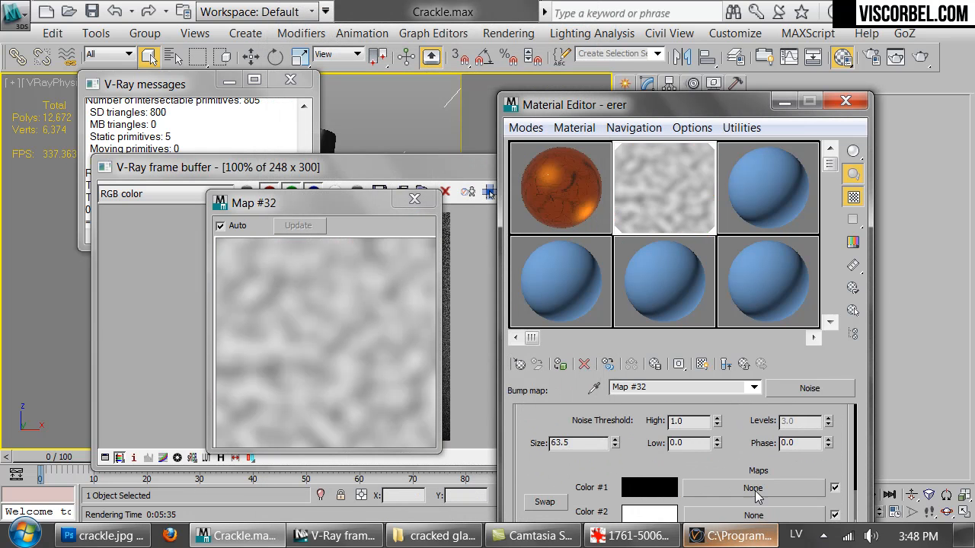
scroll(756, 458, up, 3)
click(769, 465)
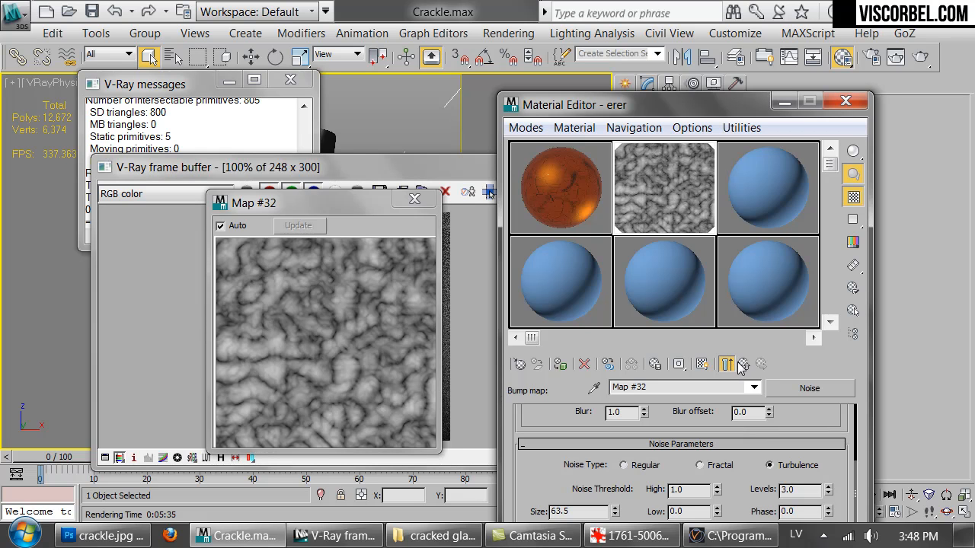
Wait for the unresponsive program to recover and close the V-Ray frame buffer
click(728, 366)
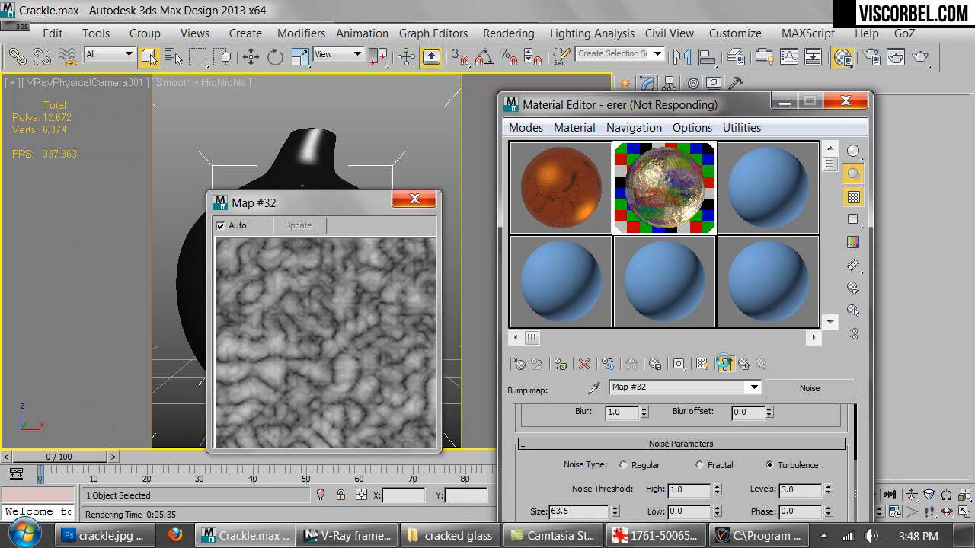
click(412, 200)
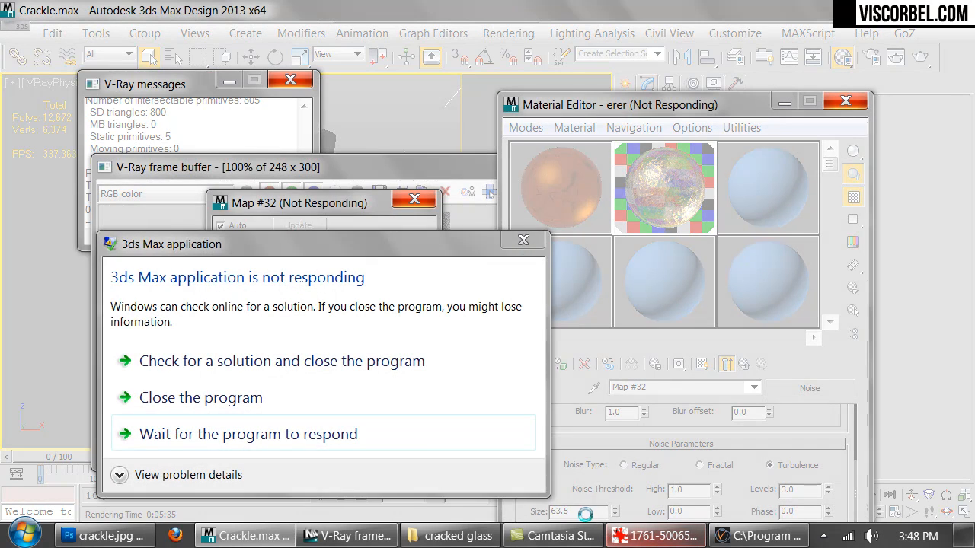
click(410, 447)
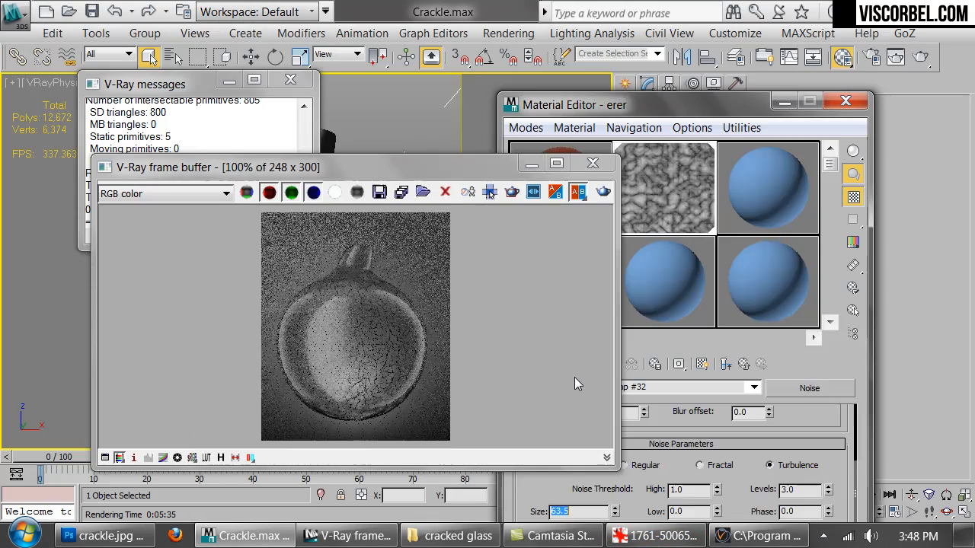
click(592, 163)
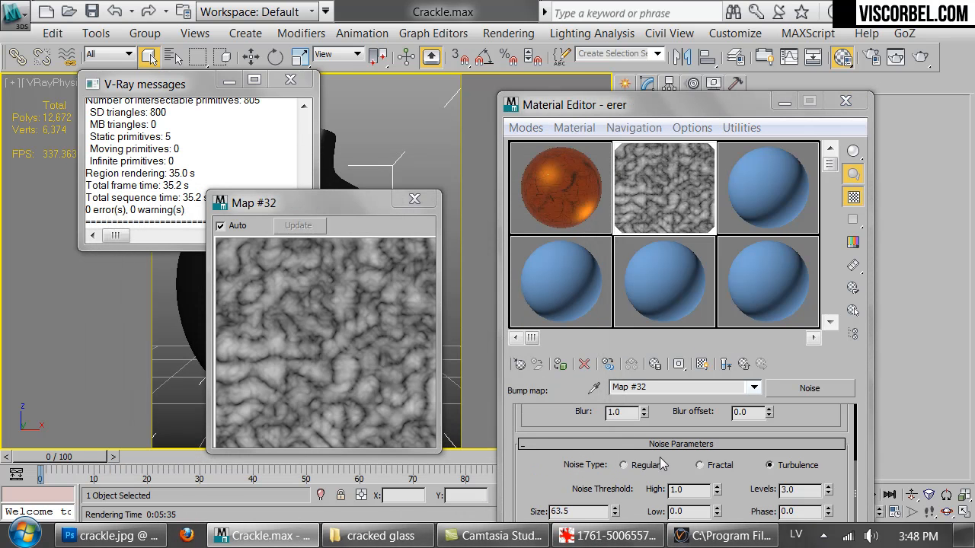
Set the bump noise map's size to 5 and the first coat material's bump amount to 5
double_click(573, 511)
text(50)
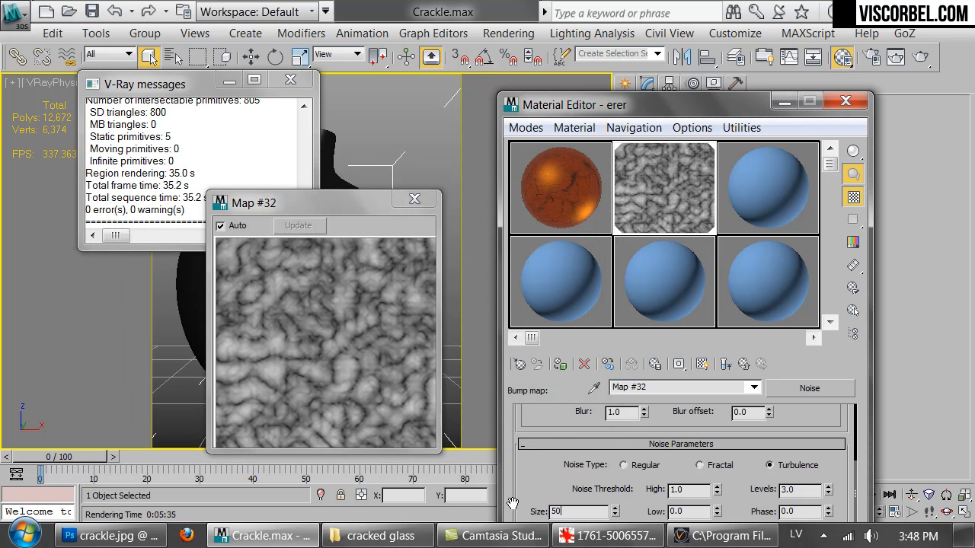
key(Return)
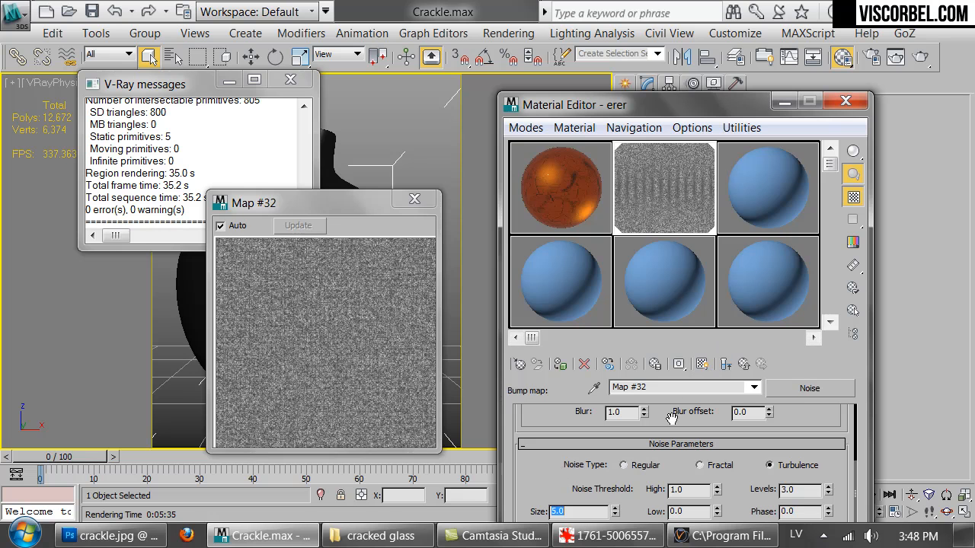
click(726, 365)
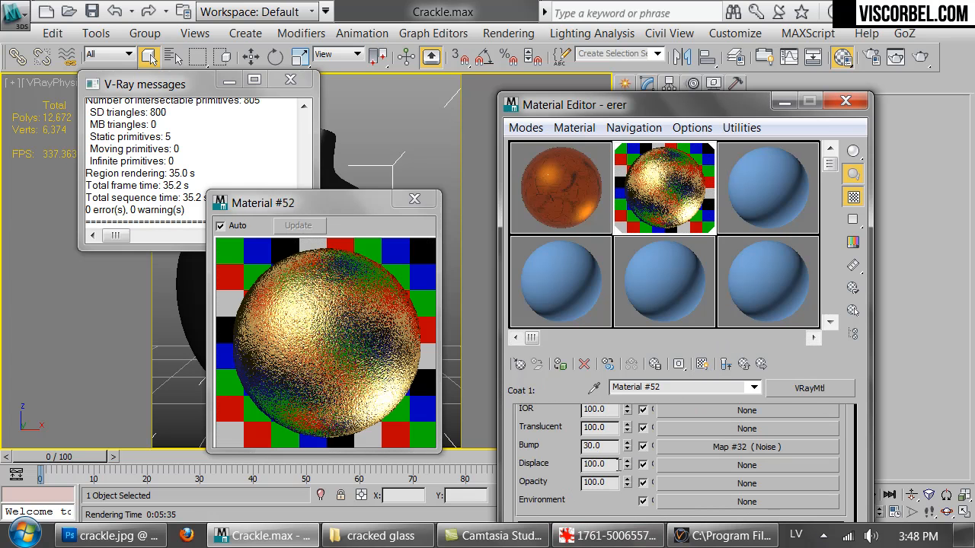
double_click(612, 446)
text(5)
key(Return)
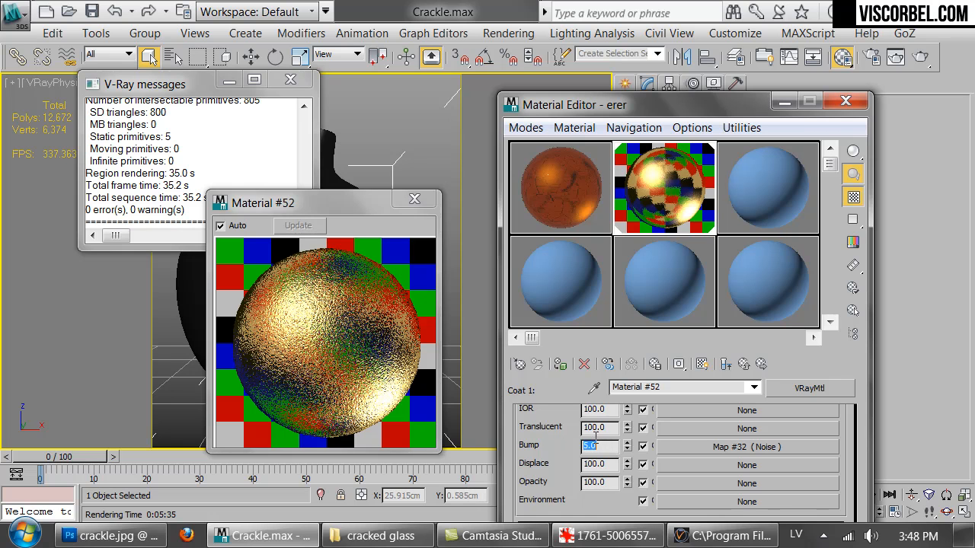
Return to the blend material and assign a Speckle map to the first coat's blend amount
click(743, 365)
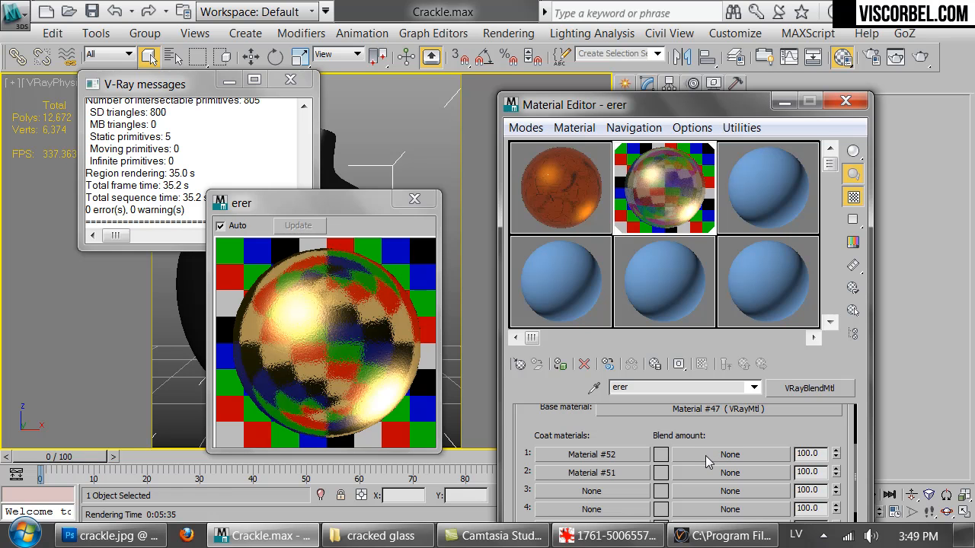
click(716, 491)
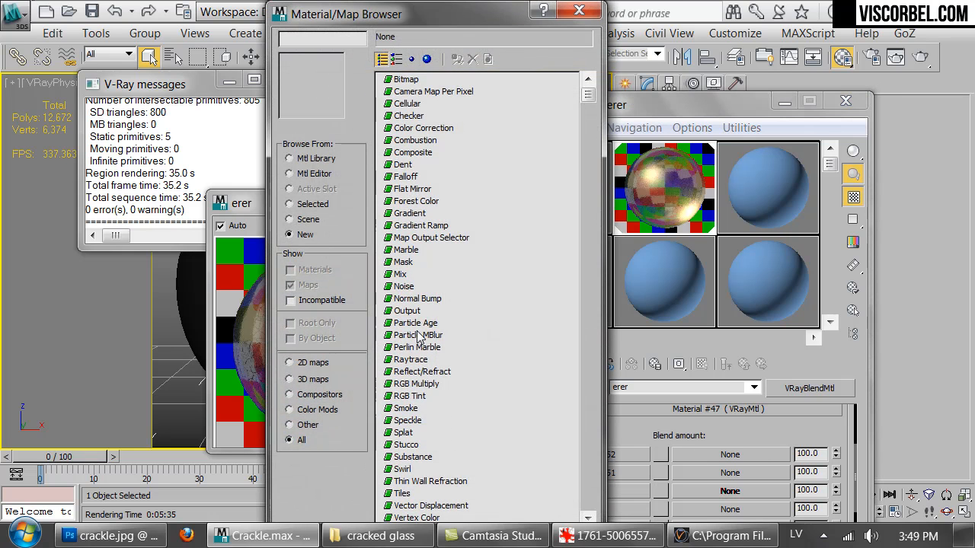
click(417, 336)
click(410, 421)
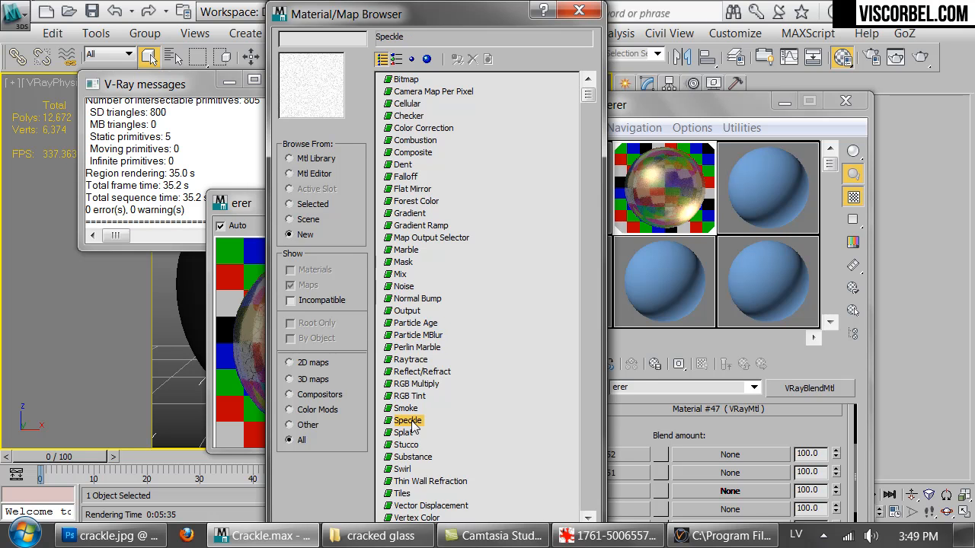
double_click(410, 421)
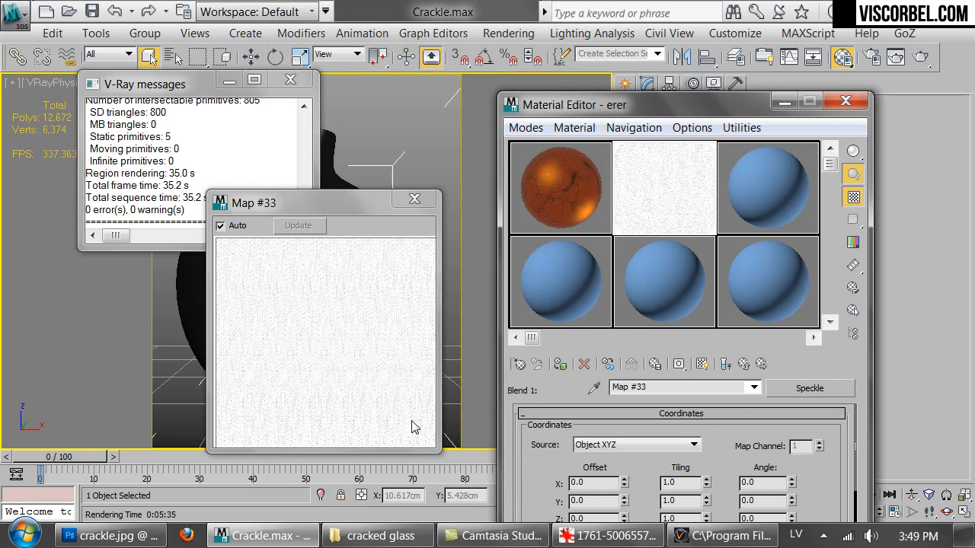
scroll(675, 473, down, 5)
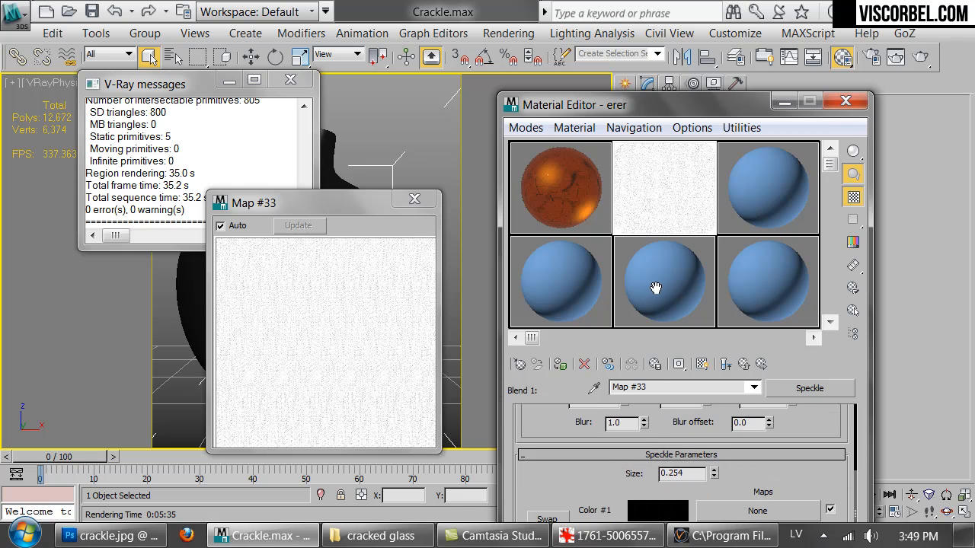
Try enlarging the Speckle map's size to 75.354
drag(708, 473, 792, 160)
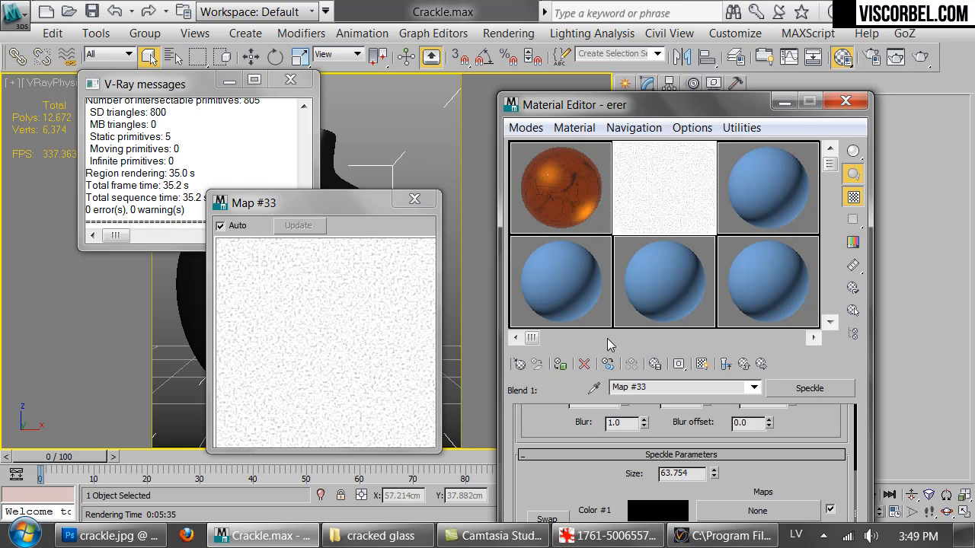
drag(648, 115, 639, 59)
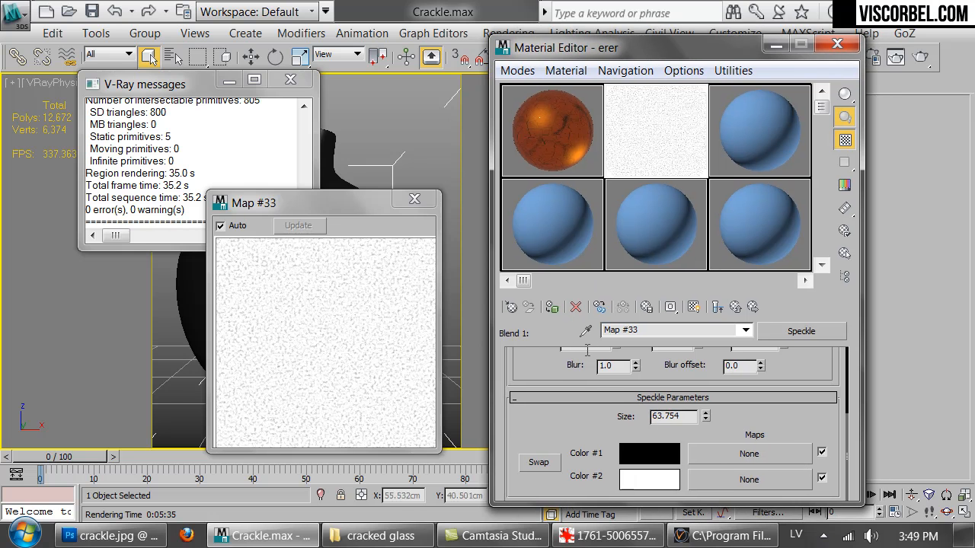
drag(708, 415, 712, 329)
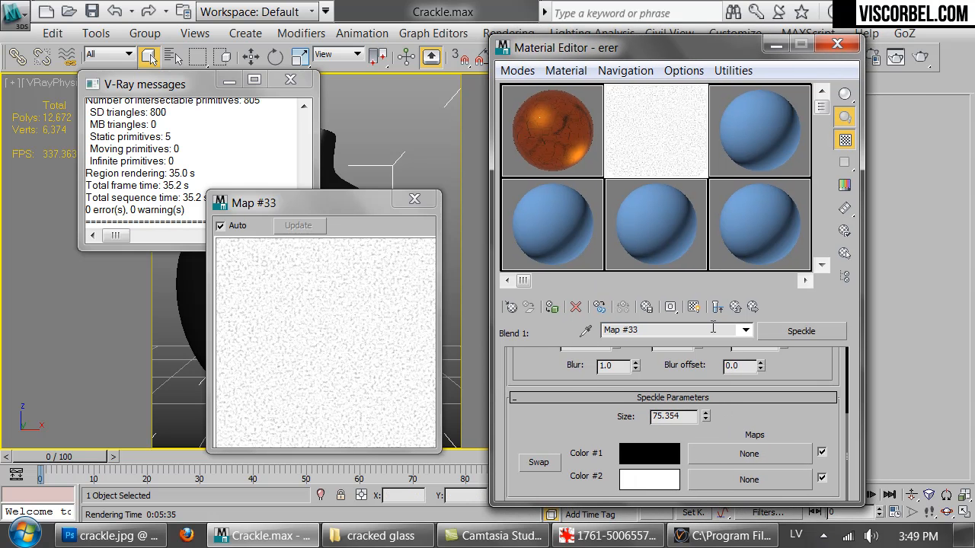
Replace the first coat's Speckle blend map with a Noise map, discarding the old map
click(800, 333)
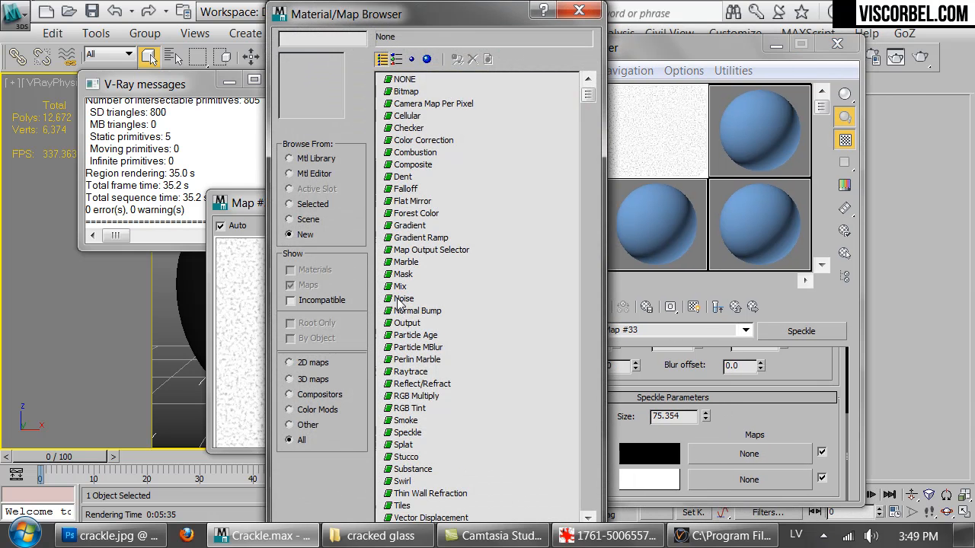
double_click(400, 305)
click(637, 252)
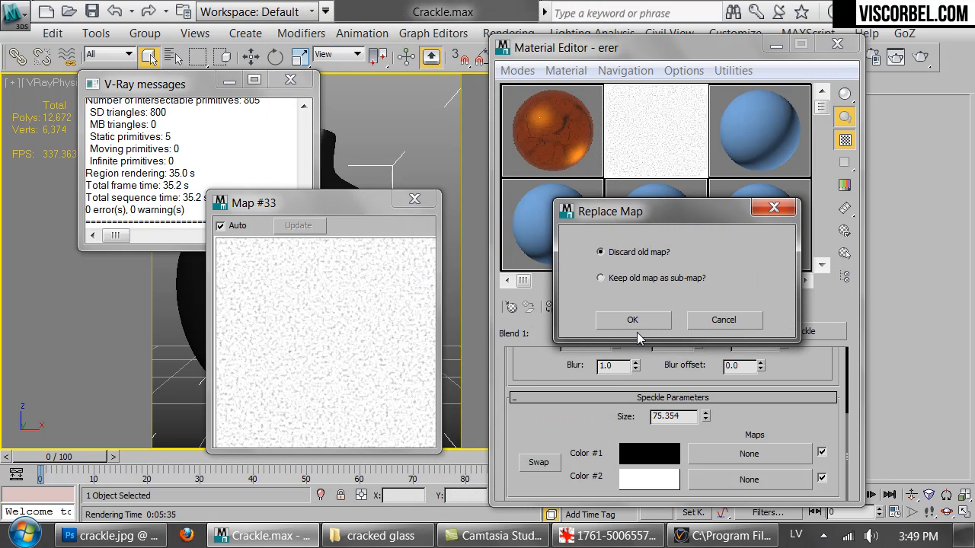
click(634, 320)
scroll(697, 479, down, 5)
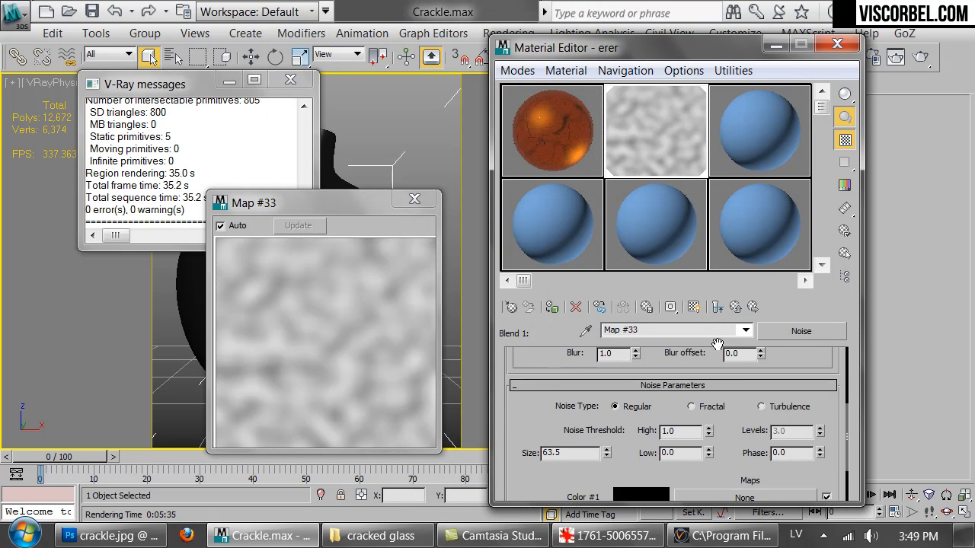
Set the coat's blend noise map to Fractal with a high threshold of 0.771 and a low threshold of 0.665
click(713, 358)
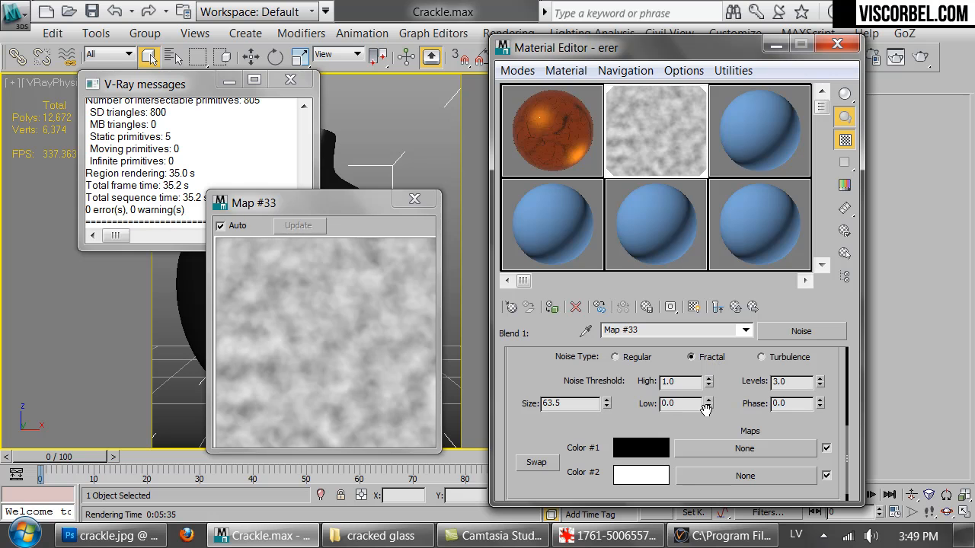
drag(709, 407, 710, 347)
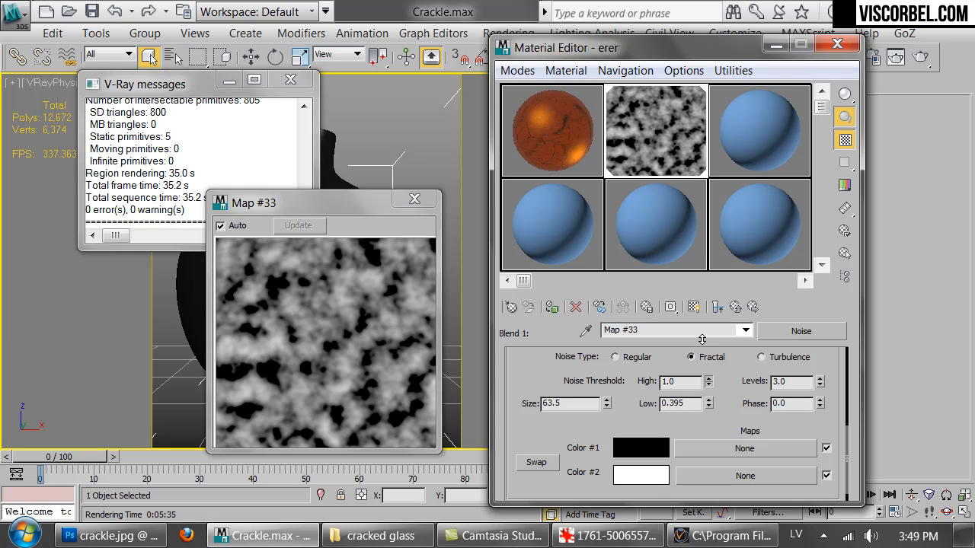
mouse_move(707, 380)
mouse_down()
mouse_move(710, 434)
mouse_move(707, 354)
mouse_move(706, 366)
mouse_up()
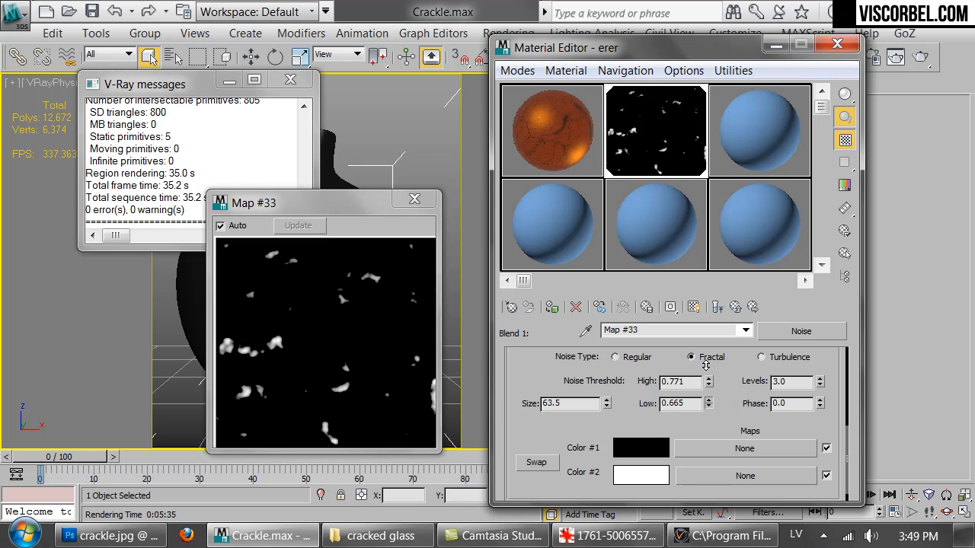
Display the blend noise map on the vase in the viewport and set its size to 20, uncovering the vase
click(693, 307)
click(290, 79)
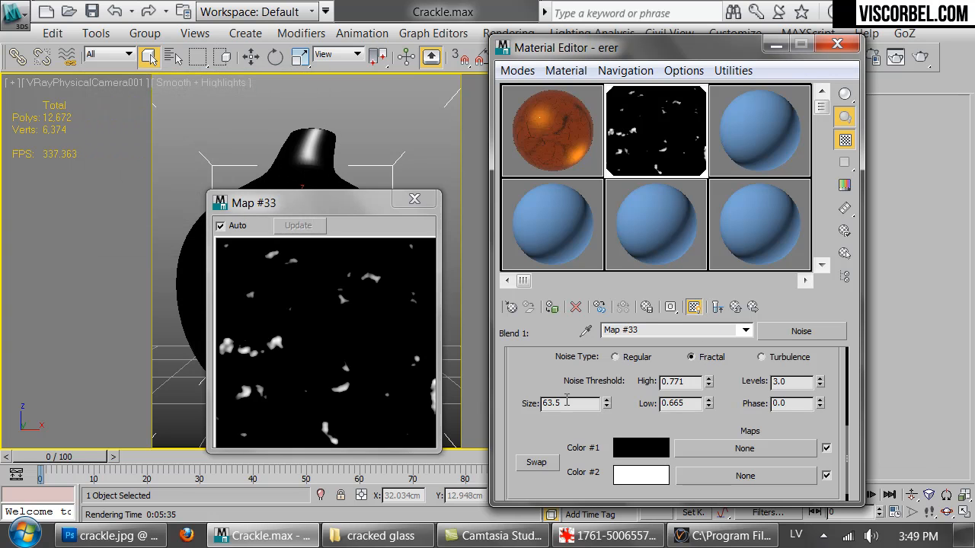
text(10)
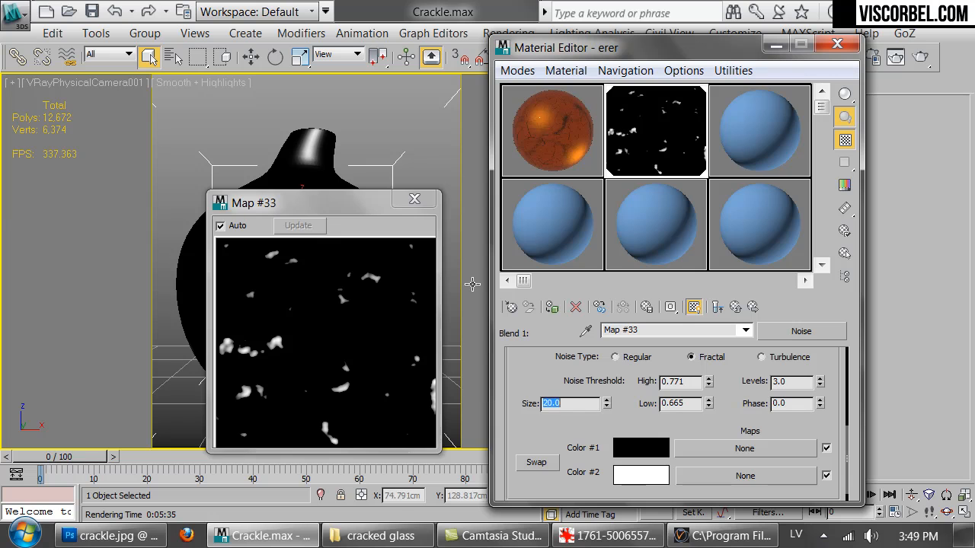
key(Return)
drag(330, 208, 926, 256)
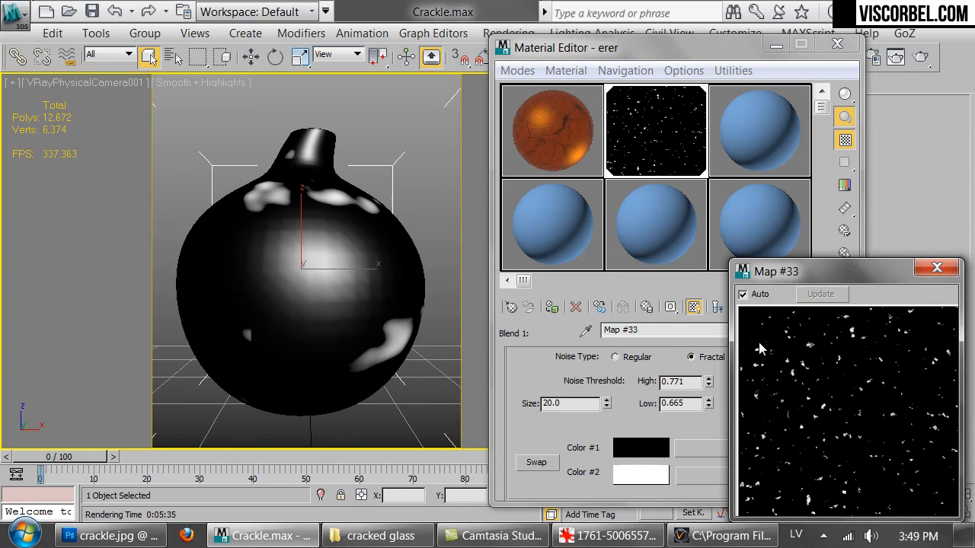
Try reducing the blend noise map's size to 2
click(513, 402)
text(2)
key(Return)
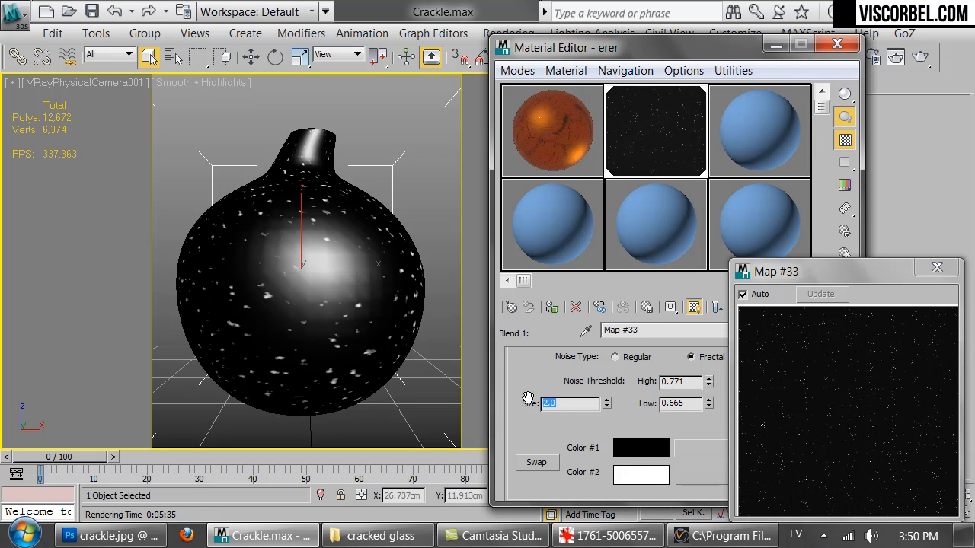
Start a test render of the vase, inspect the light cache preview and stop the render
click(921, 57)
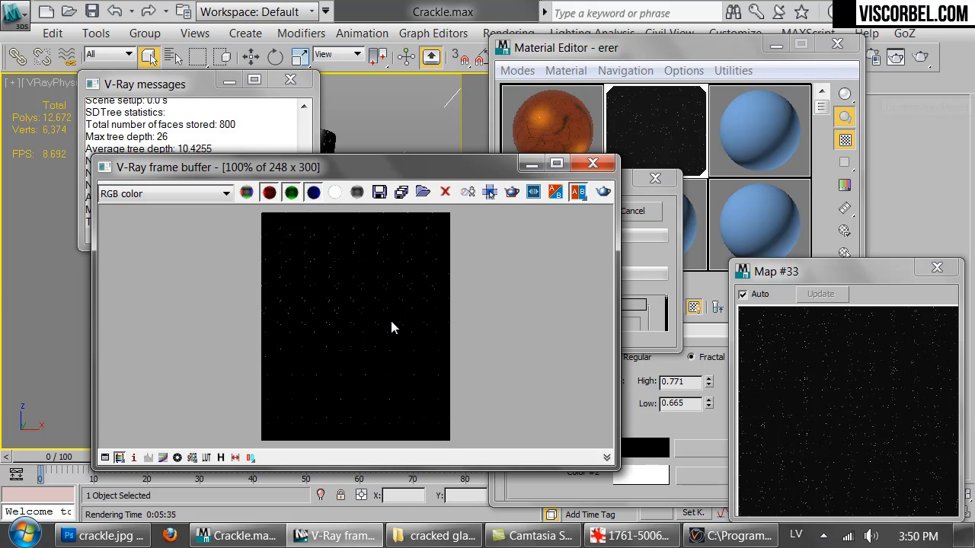
click(652, 273)
drag(473, 186, 670, 134)
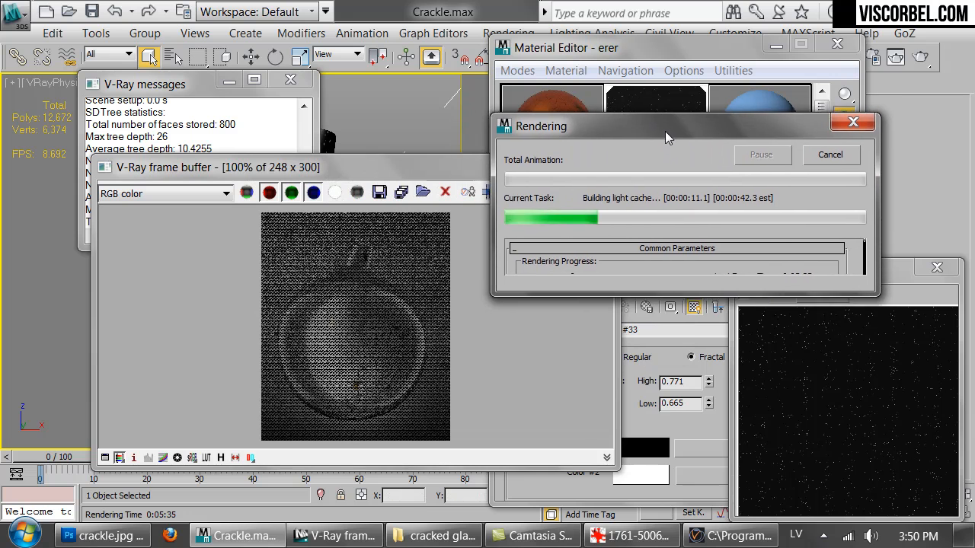
click(347, 326)
scroll(325, 302, up, 1)
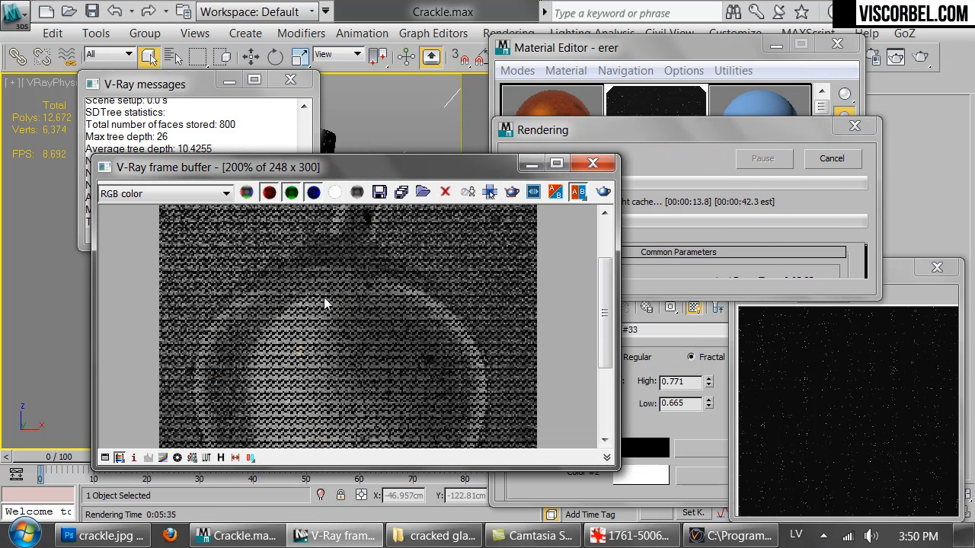
scroll(324, 302, down, 1)
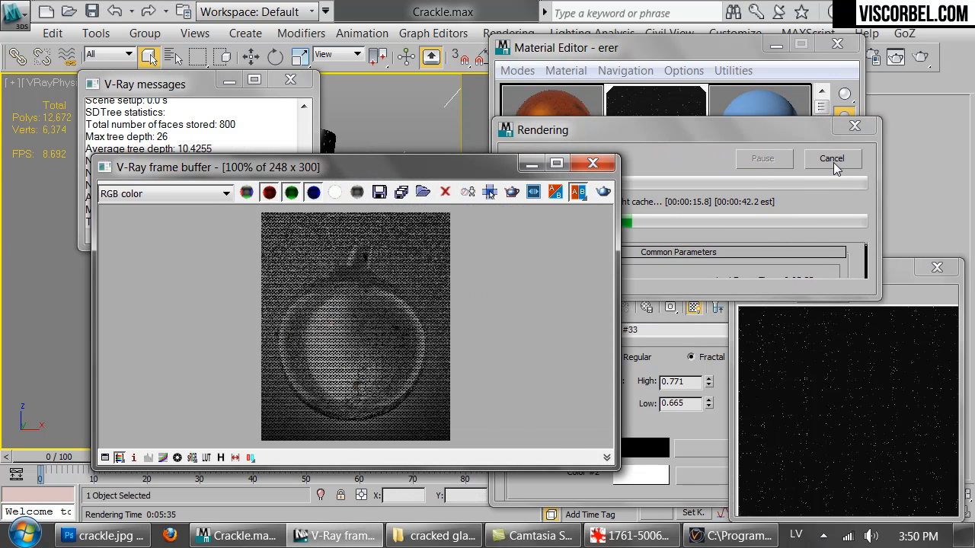
click(832, 160)
Try lowering the blend noise map's low threshold to 0.625
click(719, 423)
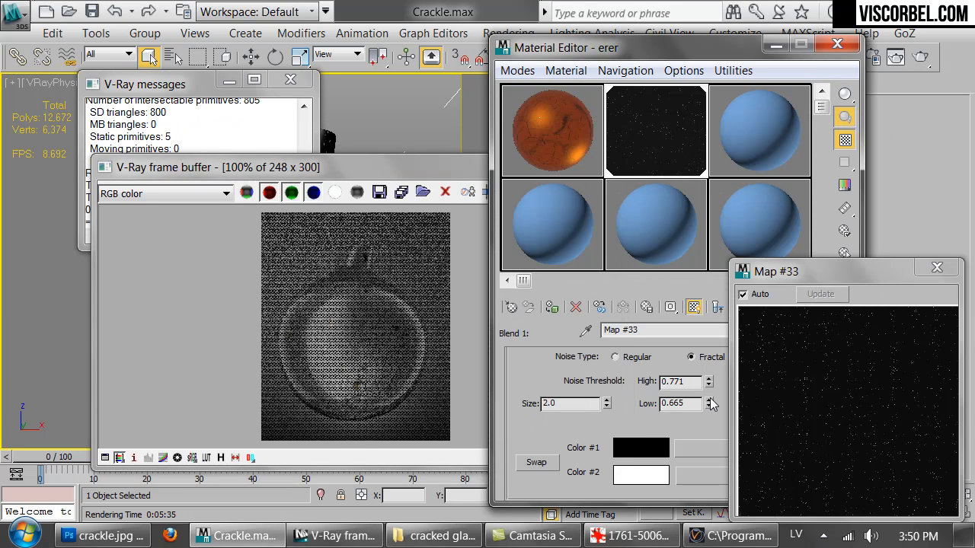
drag(710, 398, 711, 403)
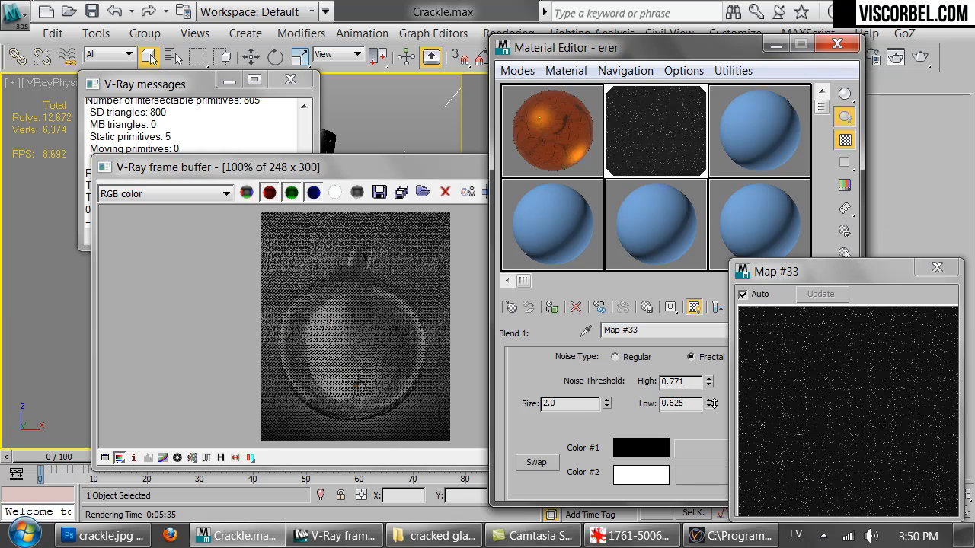
drag(562, 402, 526, 398)
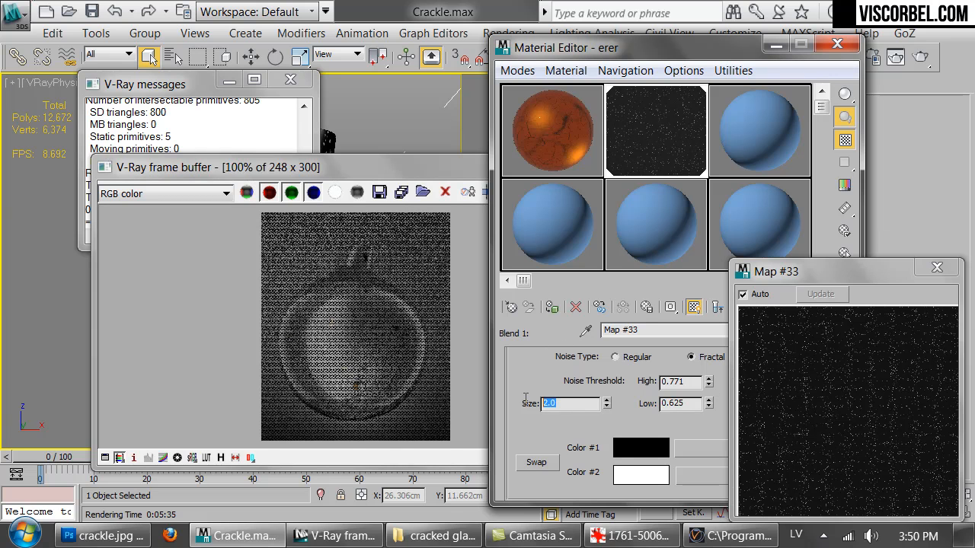
Re-render the vase with the lowered noise threshold, examine the coat speckles in the light cache preview and cancel
key(shift+q)
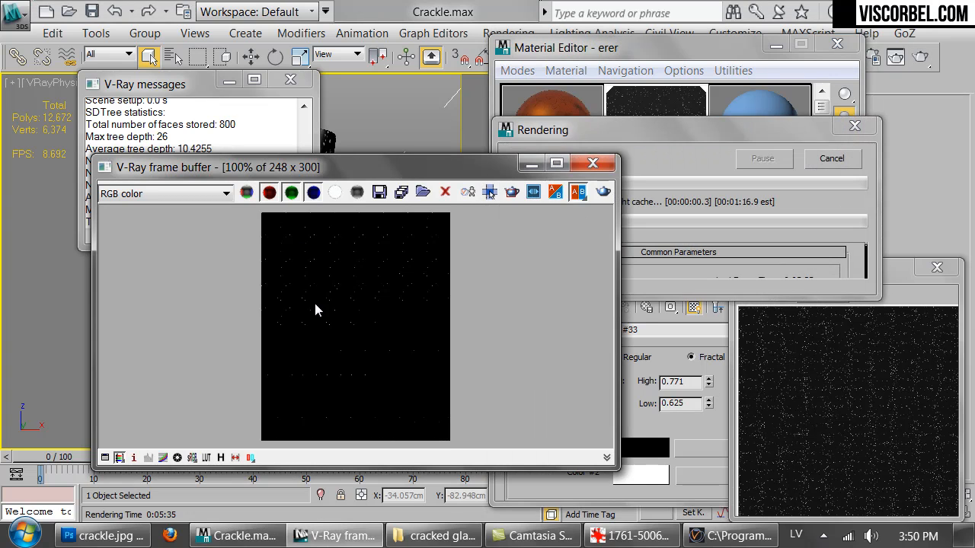
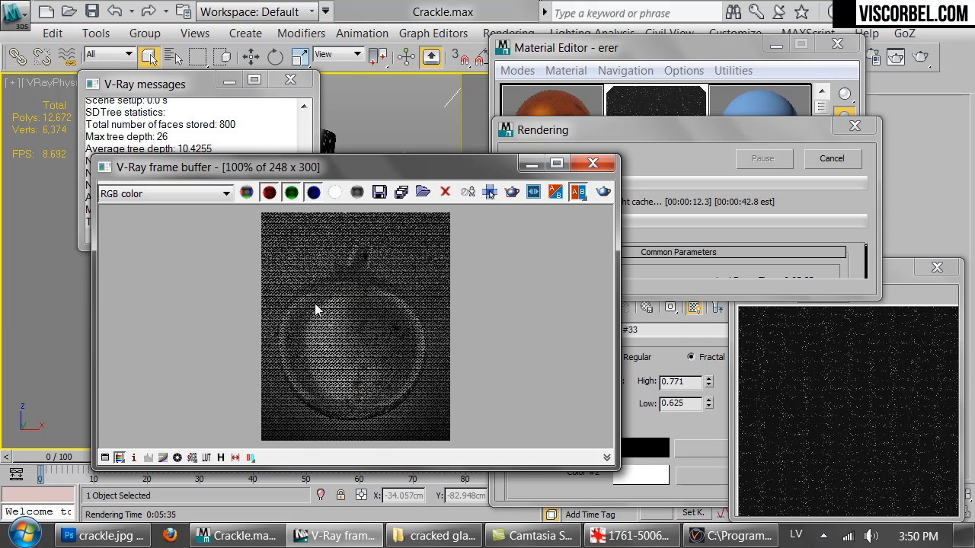
scroll(352, 303, down, 1)
scroll(355, 319, up, 2)
scroll(360, 327, down, 1)
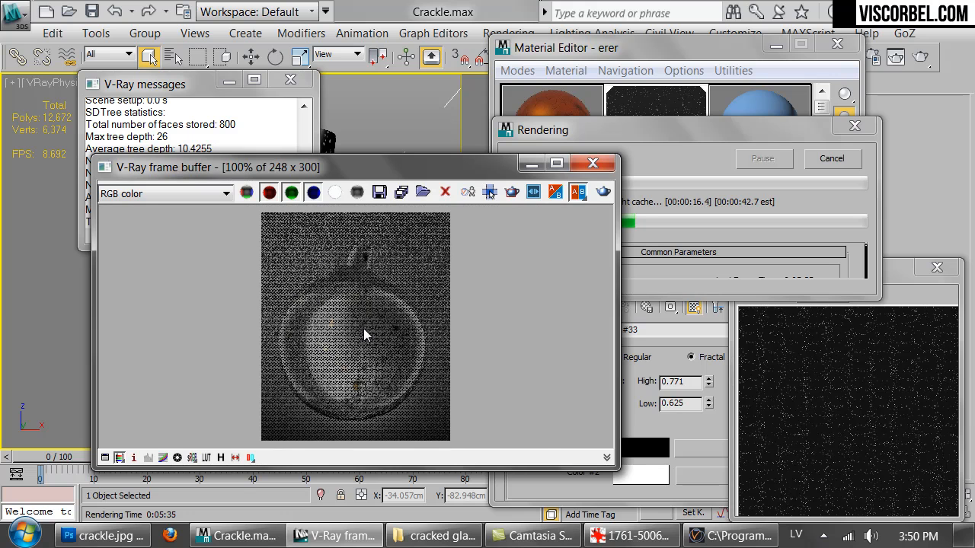
click(847, 160)
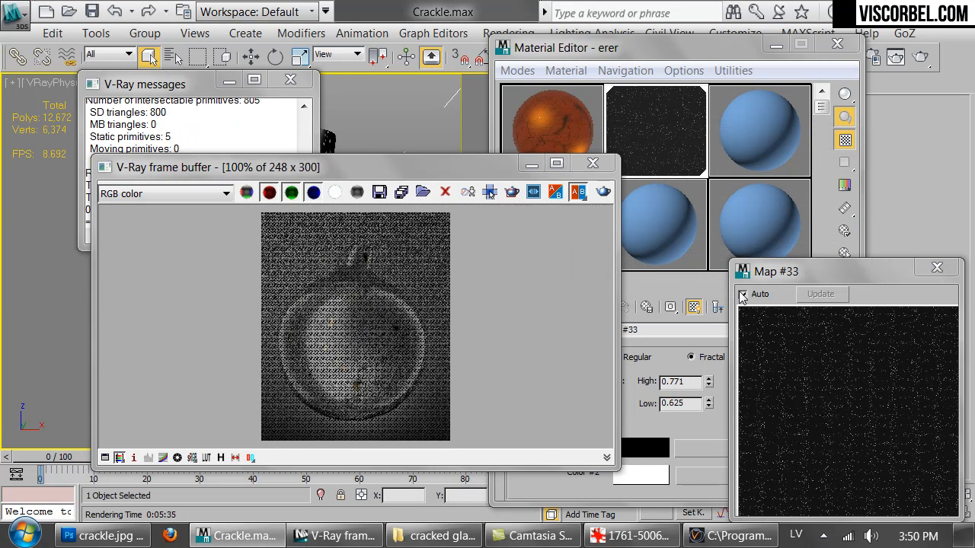
Try a size of 0.5 for the blend noise map
click(704, 435)
drag(556, 404, 505, 396)
text(0.5)
key(Return)
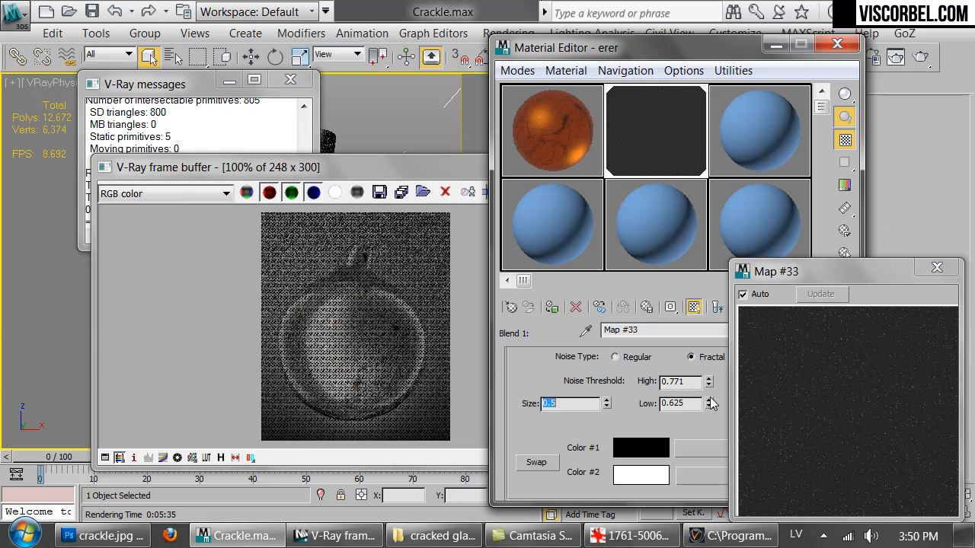
Enlarge the blend noise map's size to 5 for judging the speckles and tune its low threshold to 0.6
text(5)
key(Return)
click(708, 403)
click(708, 401)
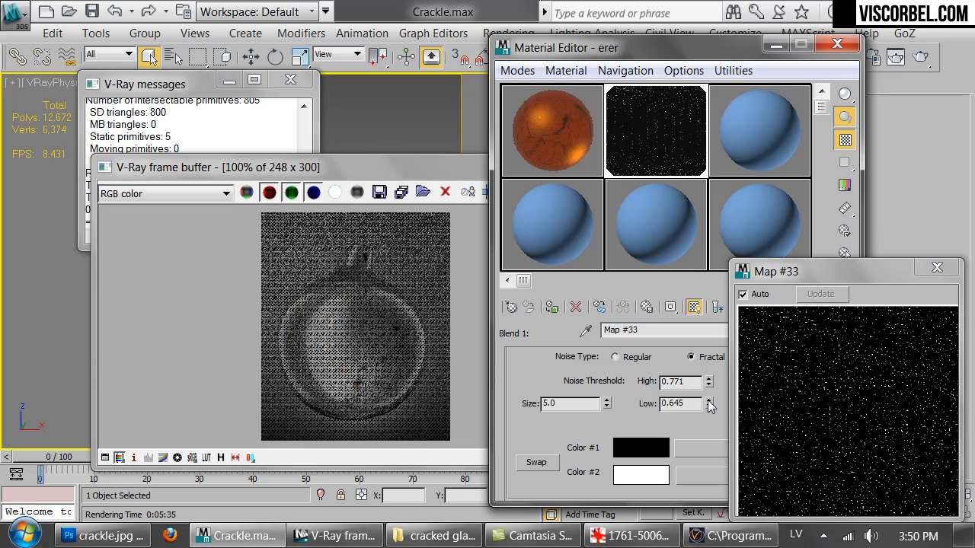
click(708, 405)
click(708, 406)
click(707, 406)
click(707, 406)
click(708, 400)
Return the blend noise map's size to 0.5 and reveal the covered noise parameters
double_click(567, 404)
text(.5)
key(Return)
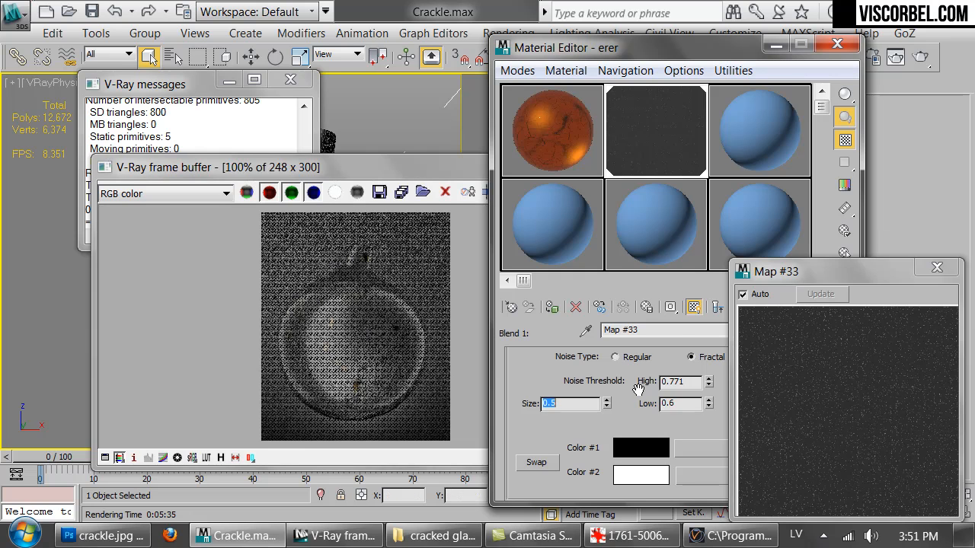
drag(819, 277, 726, 187)
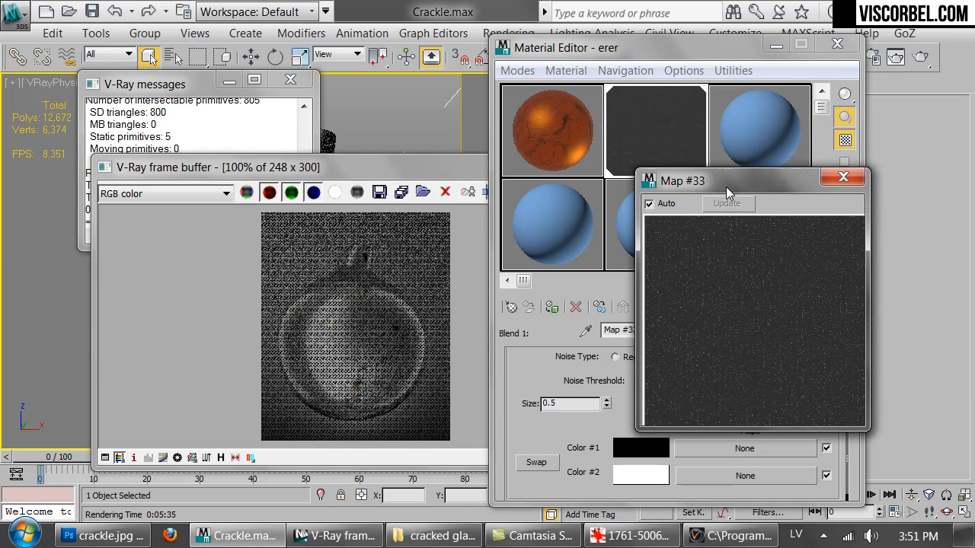
Render the vase with the finer noise-masked coat and inspect the image in the frame buffer
click(241, 341)
click(598, 194)
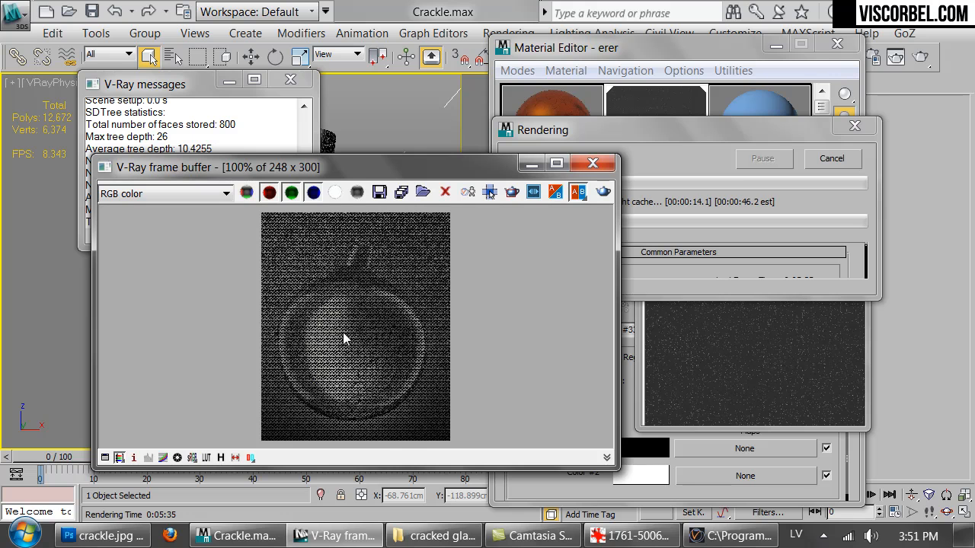
scroll(302, 368, up, 1)
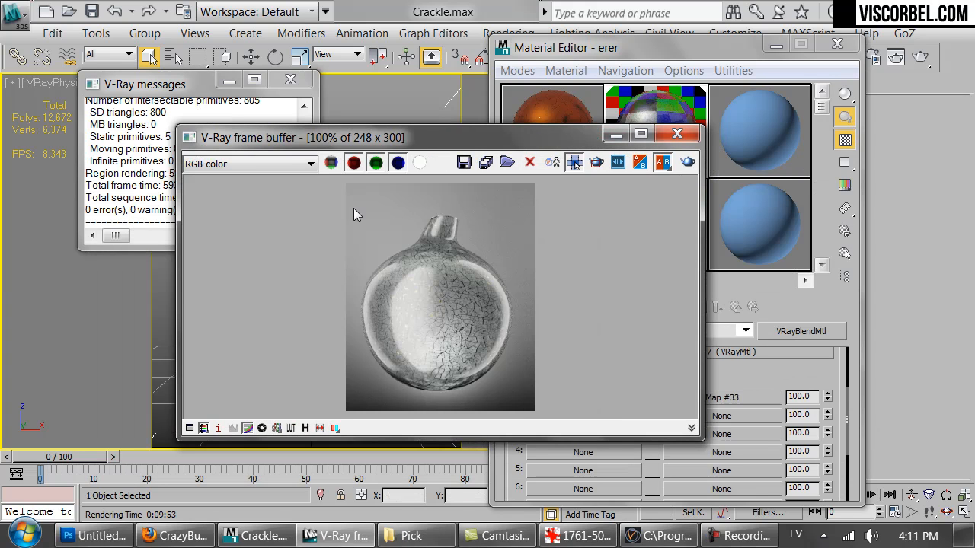
Compare the finished vase render with and without color curve correction, and resize the frame buffer to uncover the material
click(247, 428)
click(247, 429)
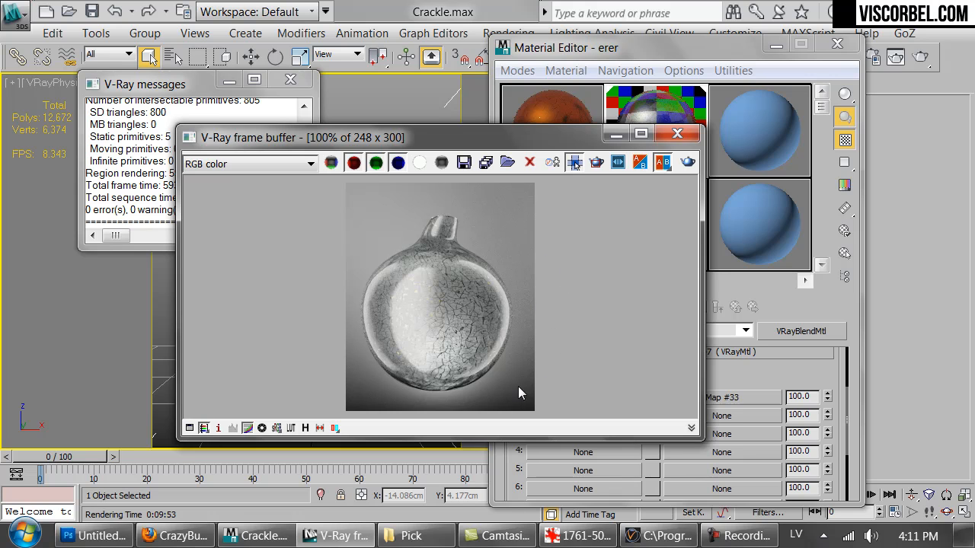
drag(697, 440, 550, 467)
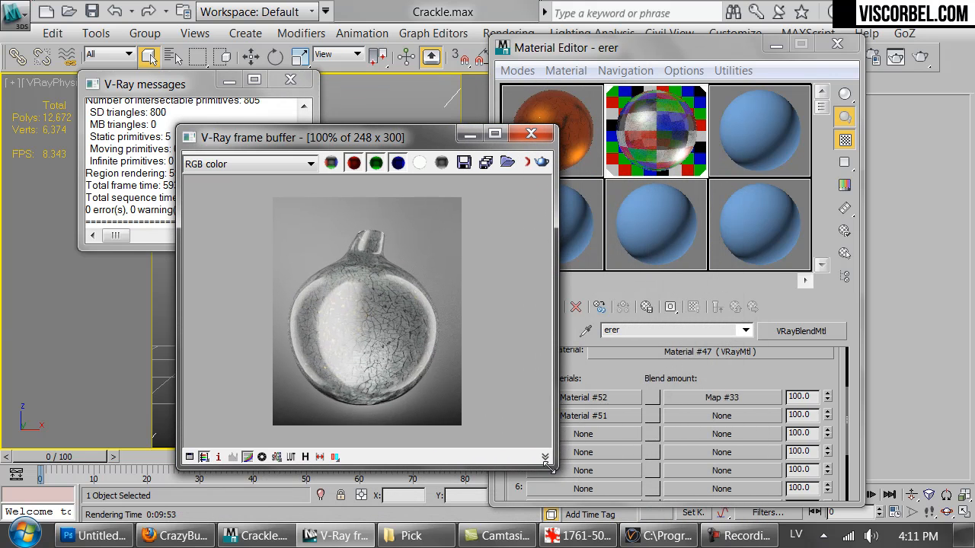